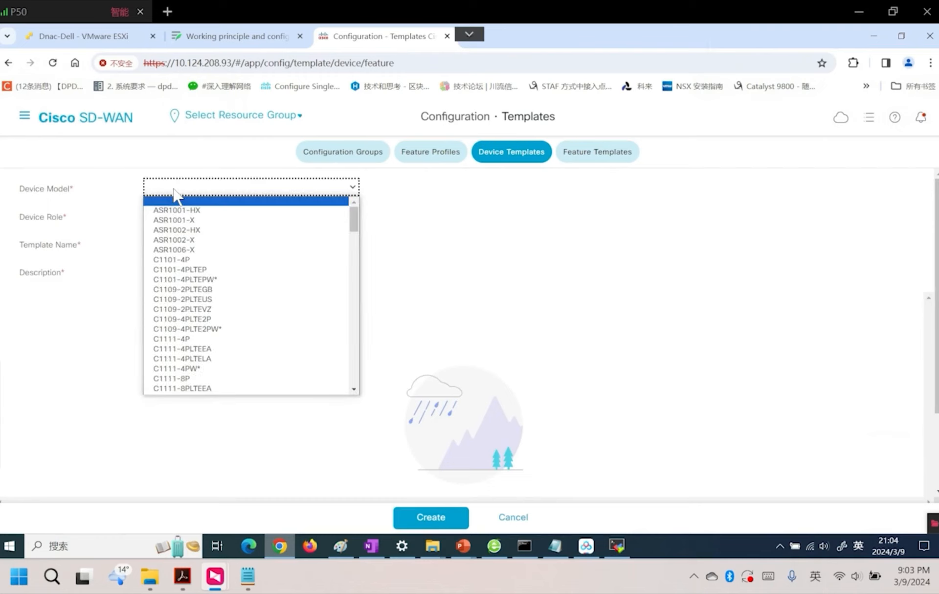
Set the device model to C8000v and the device role to SDWAN Edge for the new device template.
{"action": "left_click_drag", "start_coordinate": [353, 219], "coordinate": [355, 292]}
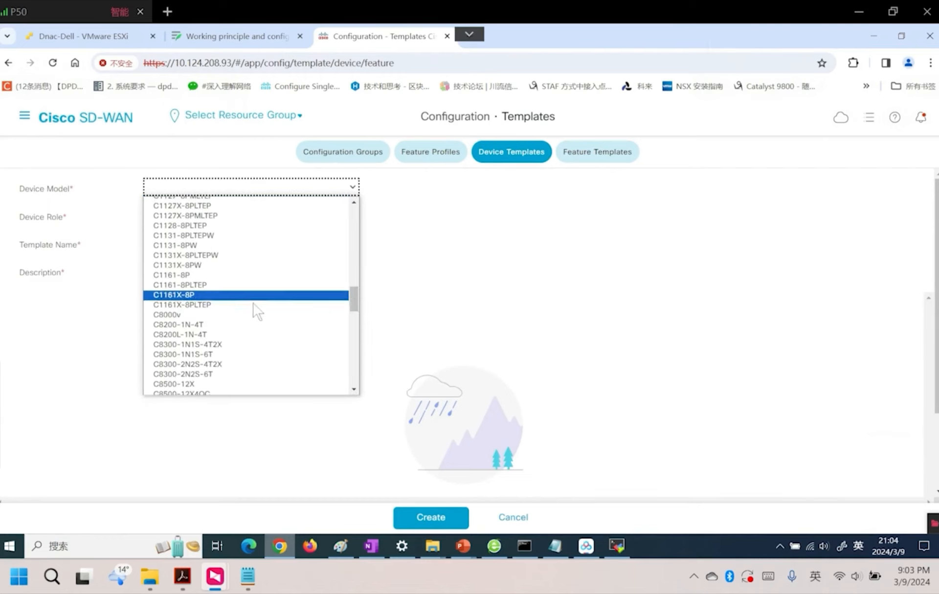
{"action": "left_click", "coordinate": [201, 314]}
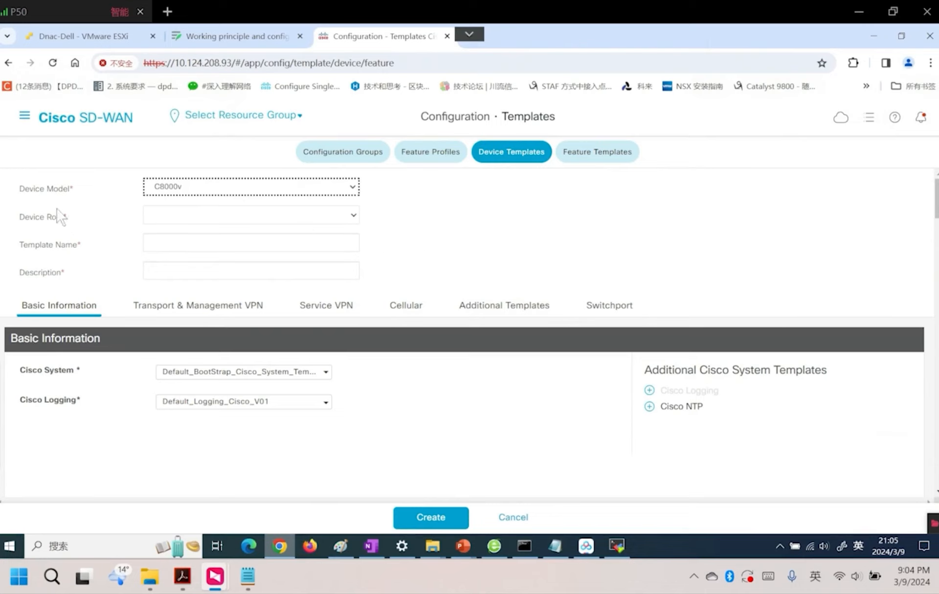
{"action": "left_click", "coordinate": [193, 216]}
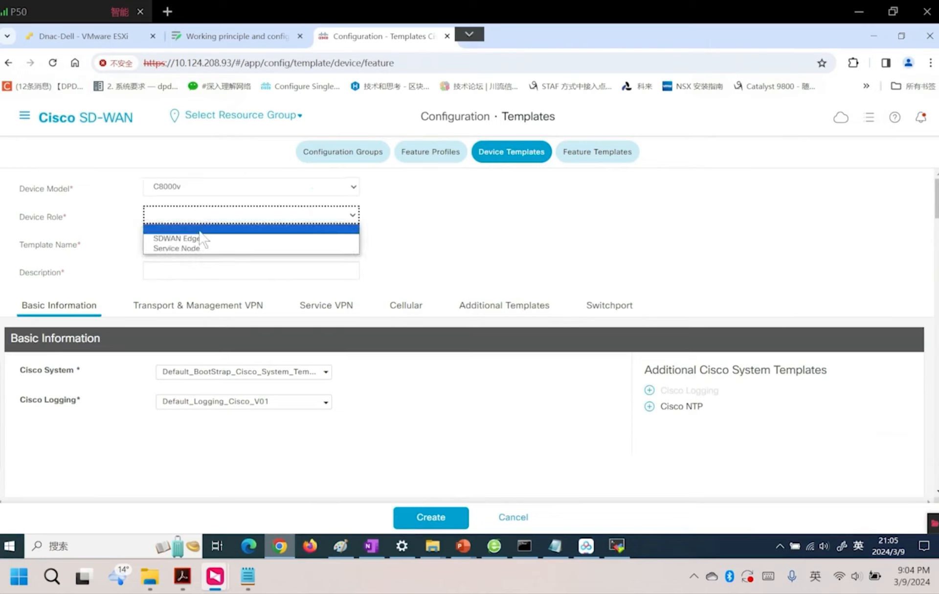
{"action": "left_click", "coordinate": [205, 240]}
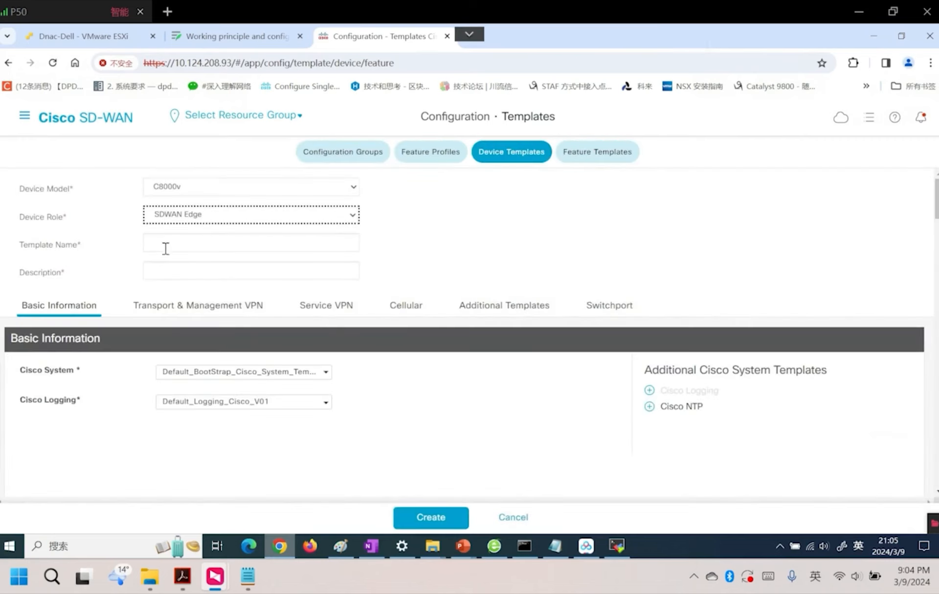
Enter C8k-Edge-DC1 as the device template's name.
{"action": "left_click", "coordinate": [166, 246]}
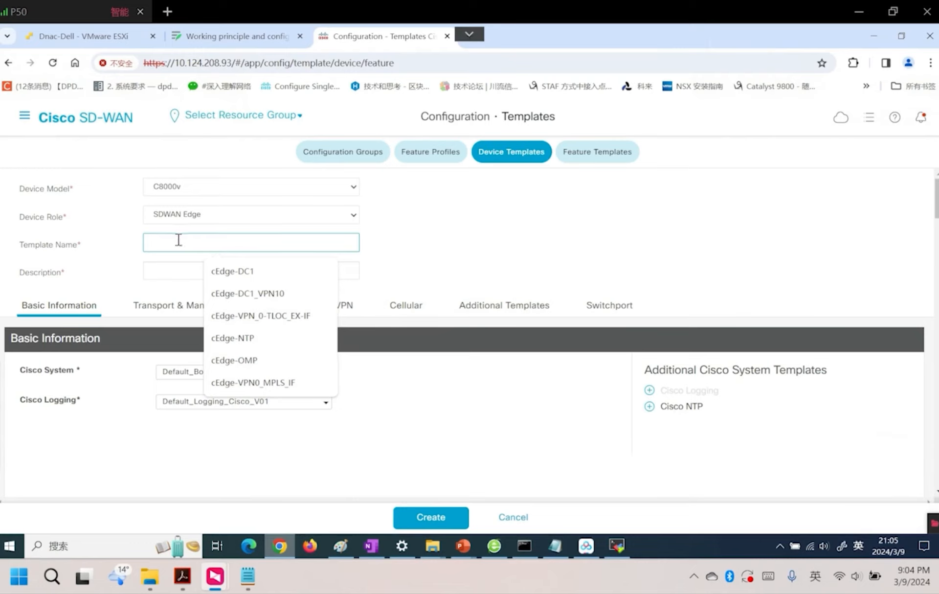
{"action": "type", "text": "c"}
{"action": "key", "text": "BackSpace"}
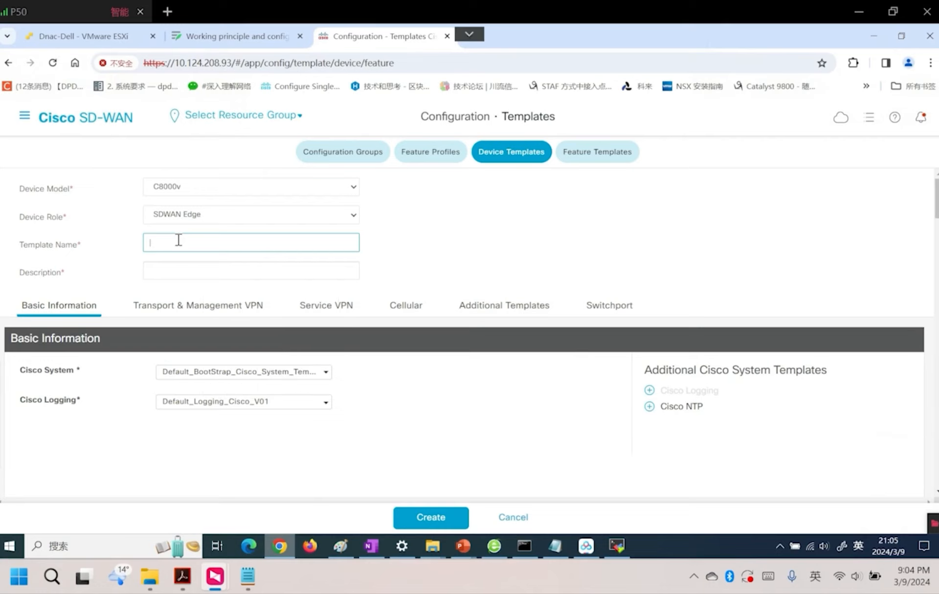
{"action": "type", "text": "C8k-Edge-system"}
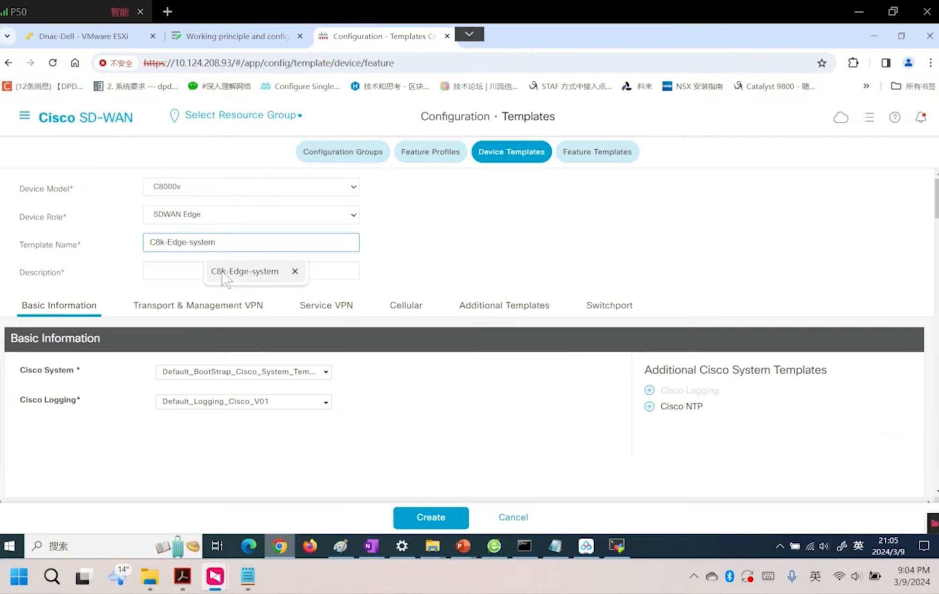
{"action": "left_click", "coordinate": [218, 271]}
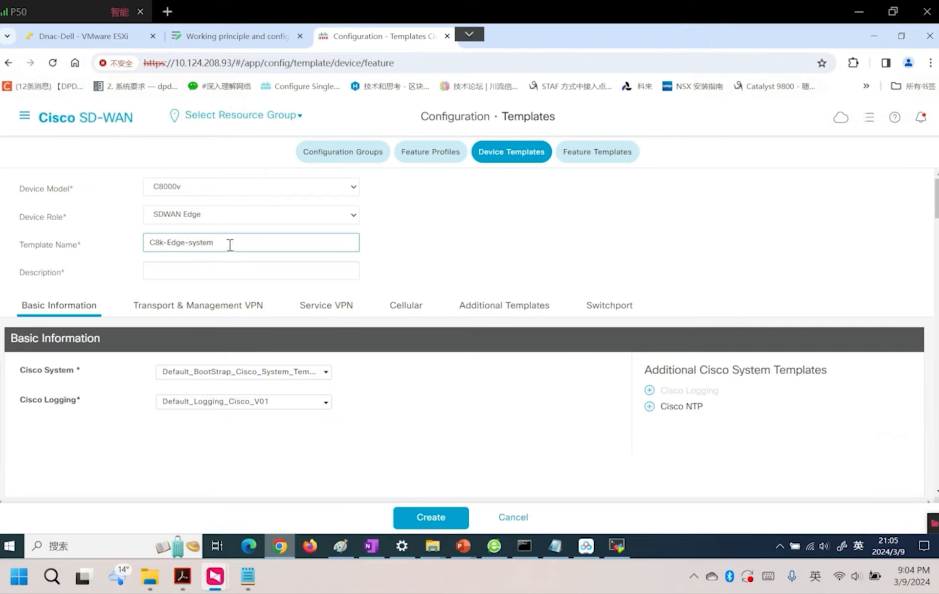
{"action": "left_click_drag", "start_coordinate": [190, 243], "coordinate": [241, 242]}
{"action": "key", "text": "BackSpace"}
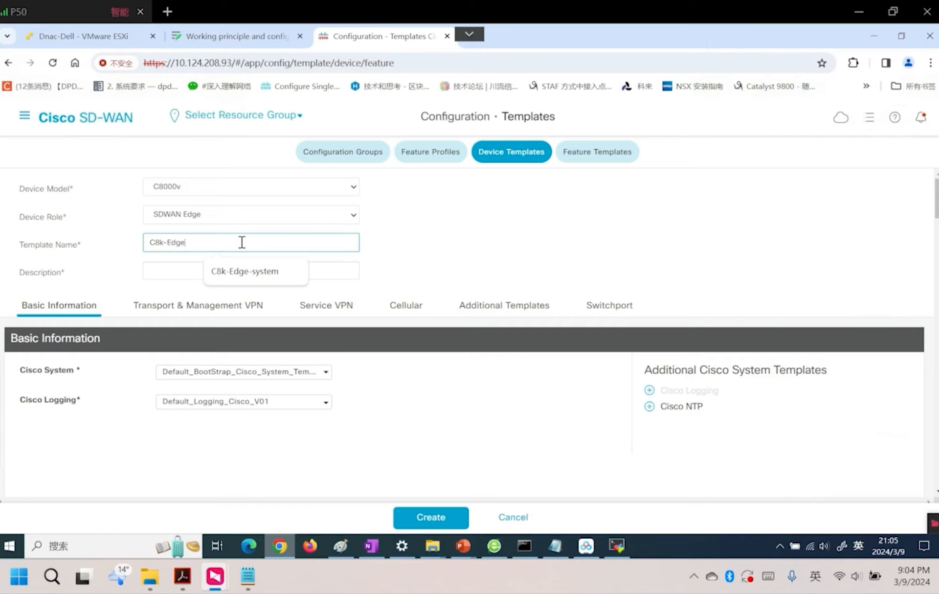
{"action": "type", "text": "-DC"}
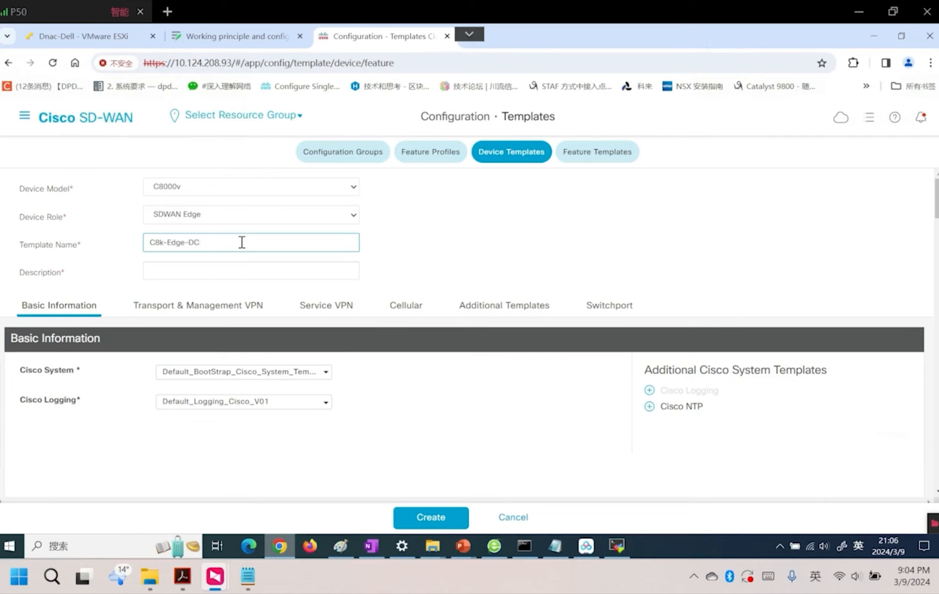
{"action": "type", "text": "1"}
Copy the device template's name C8k-Edge-DC1 into its description.
{"action": "left_click_drag", "start_coordinate": [203, 242], "coordinate": [63, 246]}
{"action": "key", "text": "ctrl+c"}
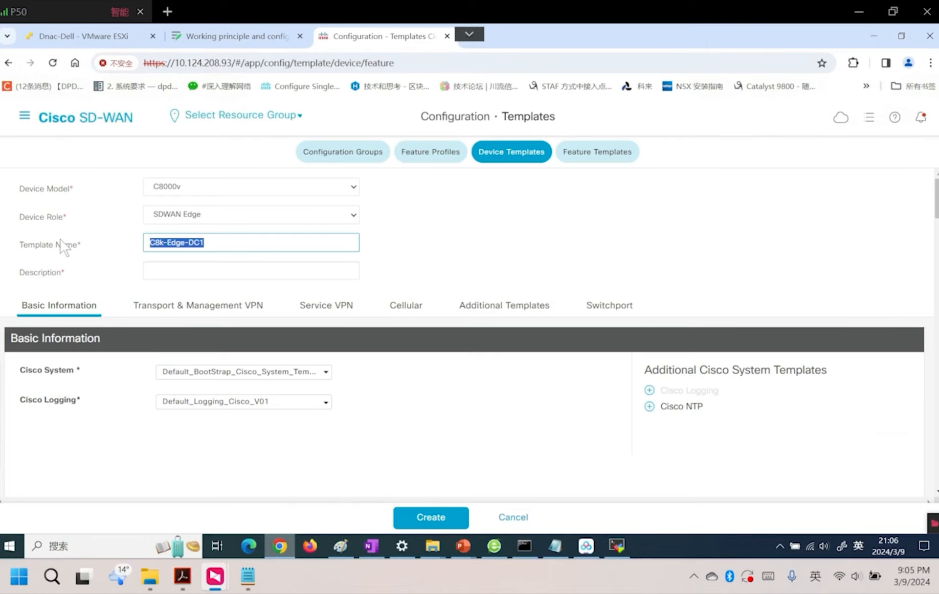
{"action": "left_click", "coordinate": [158, 274]}
{"action": "key", "text": "ctrl+v"}
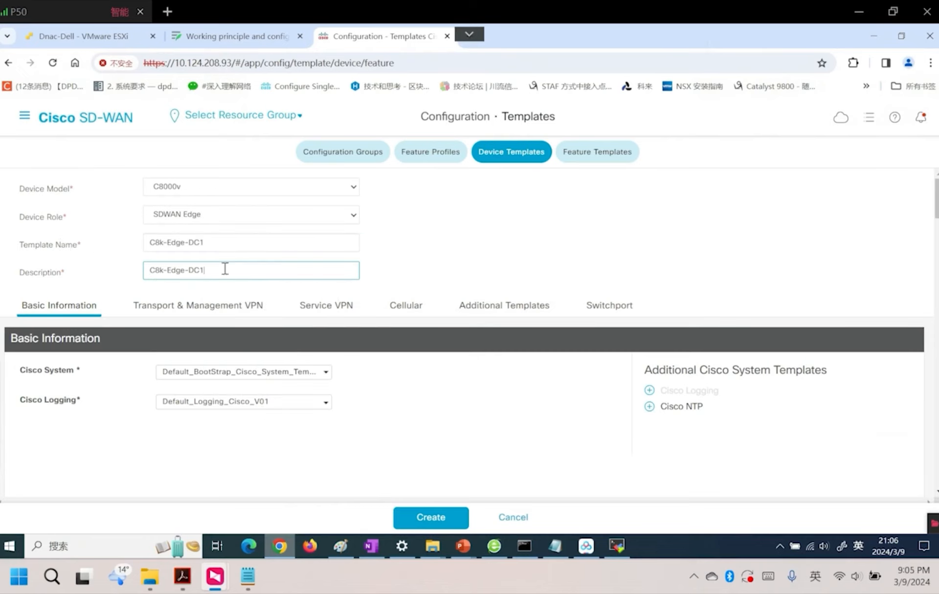
Insert a "c" before "Edge" in the template name and description so both read C8k-cEdge-DC1.
{"action": "left_click", "coordinate": [168, 244]}
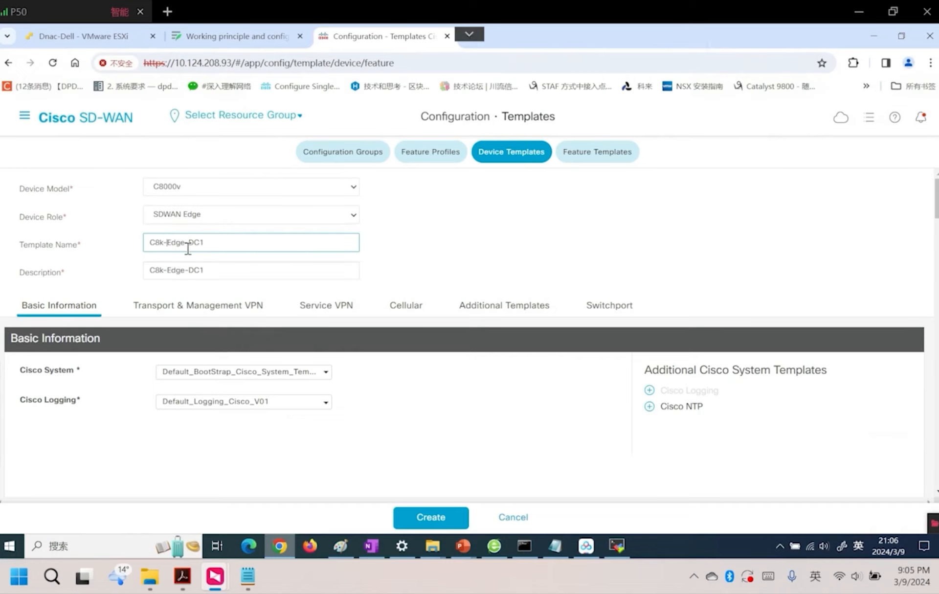
{"action": "type", "text": "c"}
{"action": "left_click", "coordinate": [172, 270]}
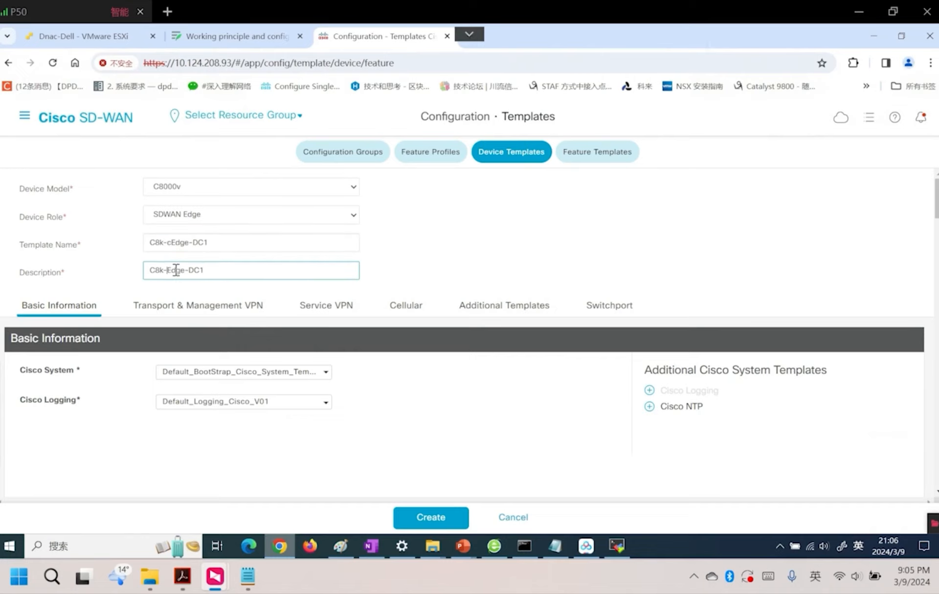
{"action": "type", "text": "c"}
{"action": "left_click", "coordinate": [414, 271]}
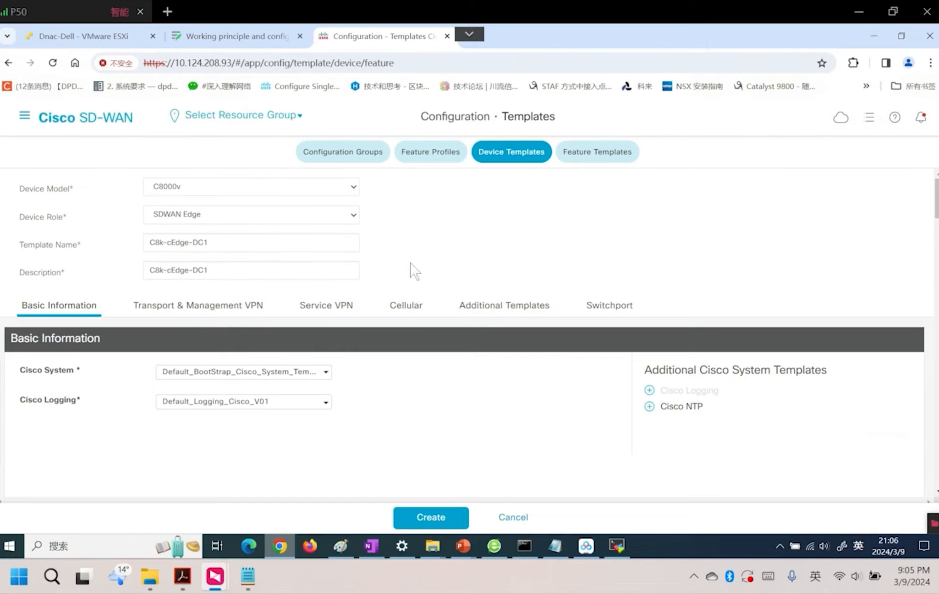
Start creating a new Cisco System feature template from the device template's basic information.
{"action": "scroll", "coordinate": [435, 303], "scroll_direction": "down", "scroll_amount": 3}
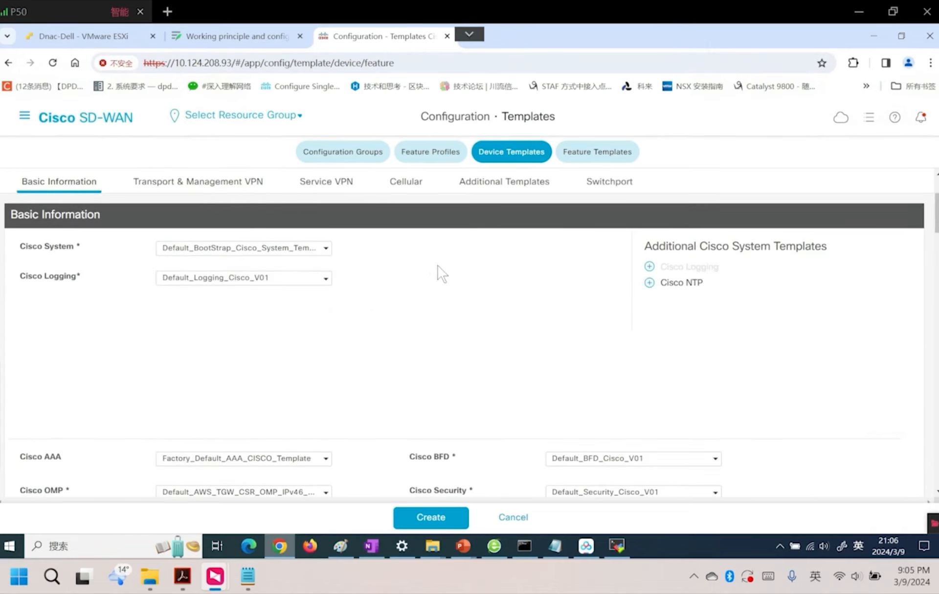
{"action": "left_click", "coordinate": [180, 248]}
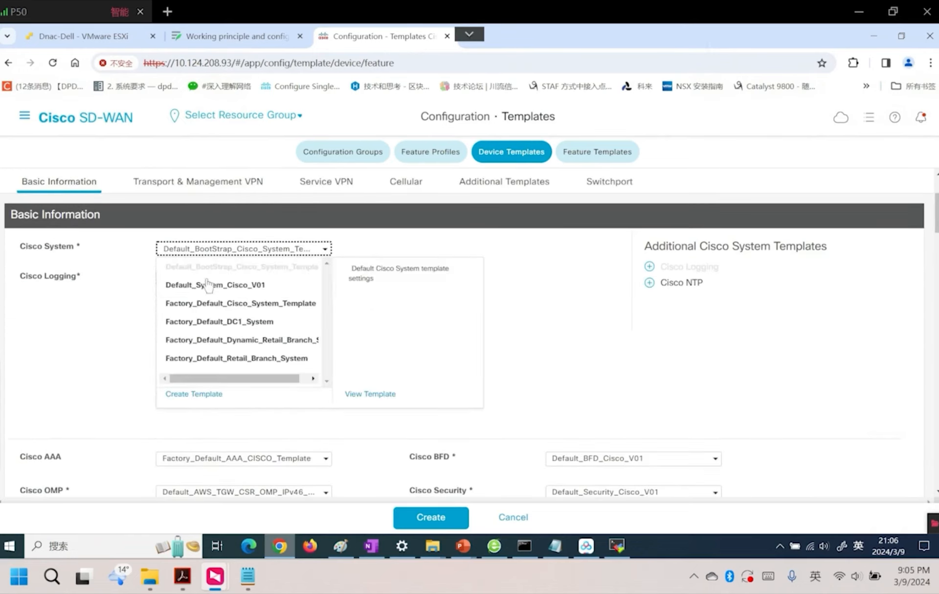
{"action": "left_click", "coordinate": [198, 399]}
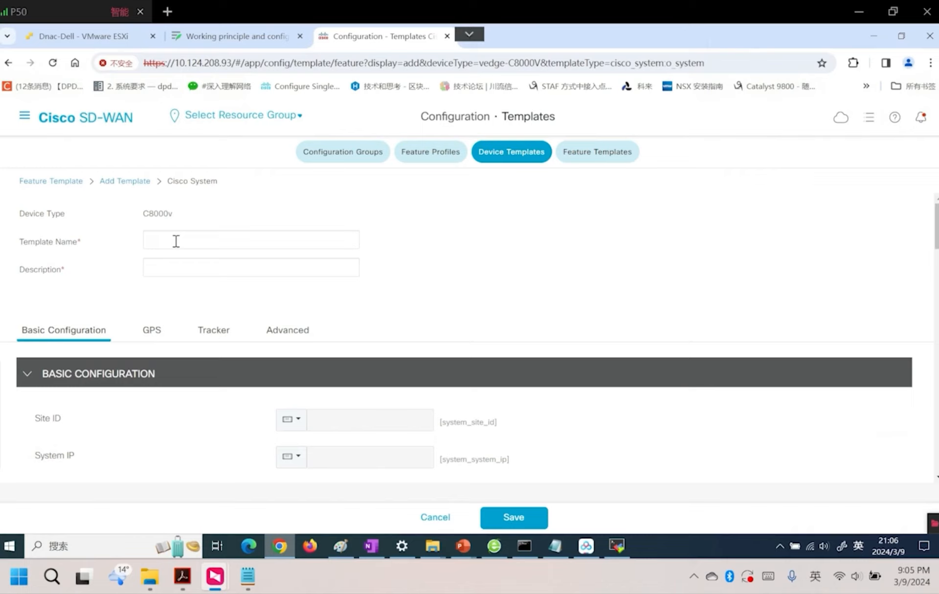
Enter C8k-Edge-system as both the name and the description of the Cisco System template.
{"action": "left_click", "coordinate": [176, 241]}
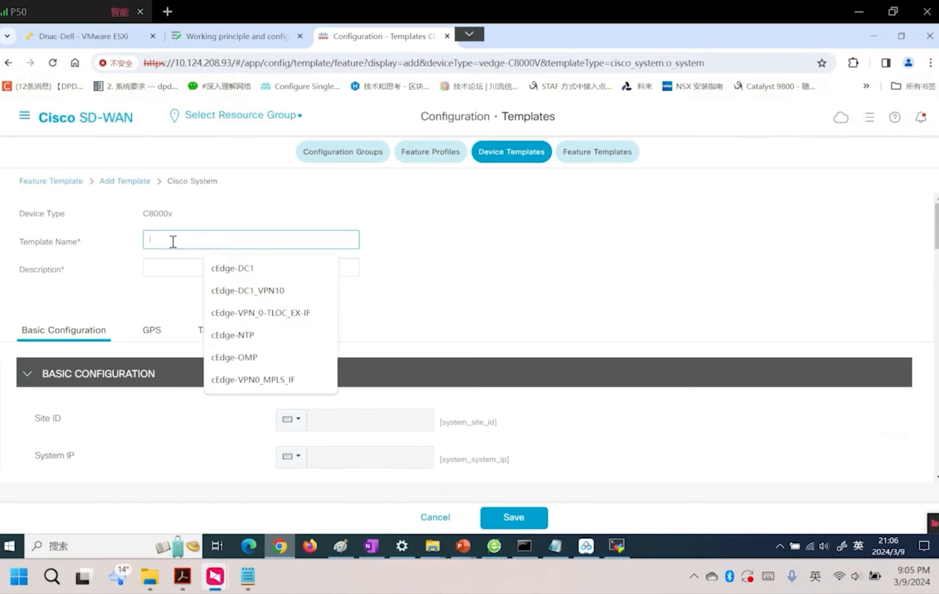
{"action": "type", "text": "c"}
{"action": "key", "text": "BackSpace"}
{"action": "type", "text": "C8k-Edge-system"}
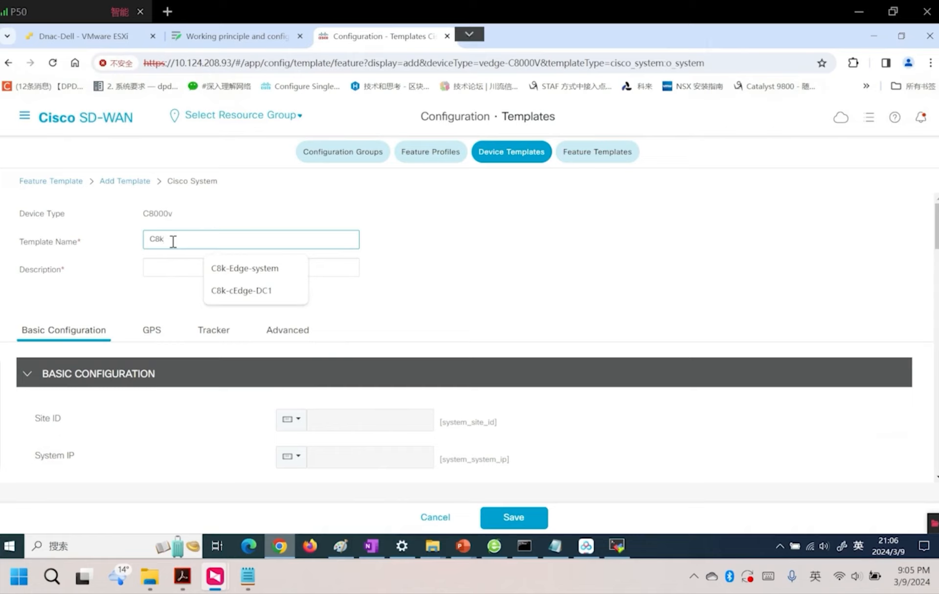
{"action": "left_click", "coordinate": [256, 268]}
{"action": "left_click_drag", "start_coordinate": [222, 240], "coordinate": [136, 249]}
{"action": "key", "text": "ctrl+c"}
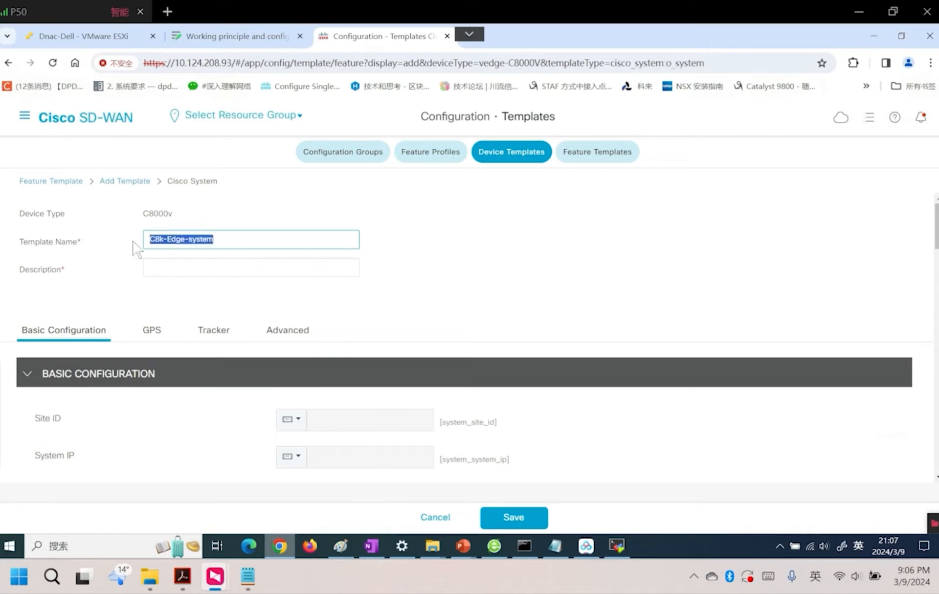
{"action": "left_click", "coordinate": [176, 267]}
{"action": "key", "text": "ctrl+v"}
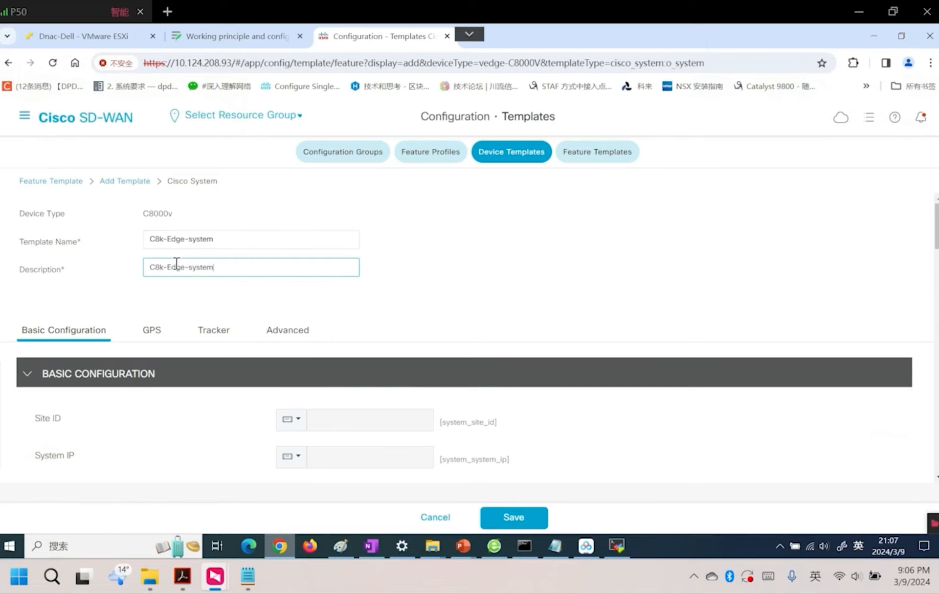
Set the Site ID to Device Specific with the key system_site_id, and check the scope options for System IP.
{"action": "scroll", "coordinate": [342, 322], "scroll_direction": "down", "scroll_amount": 1}
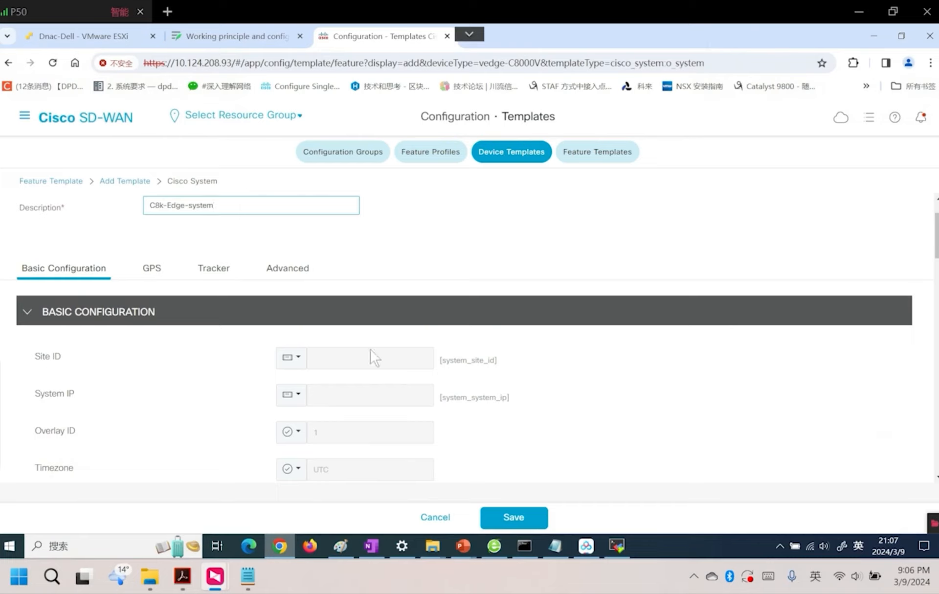
{"action": "left_click", "coordinate": [302, 363]}
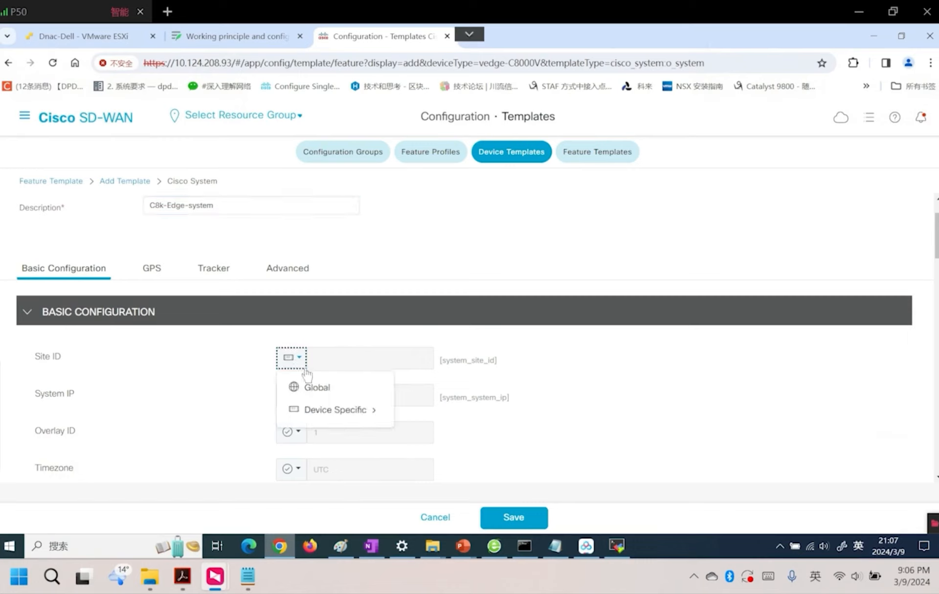
{"action": "mouse_move", "coordinate": [335, 413]}
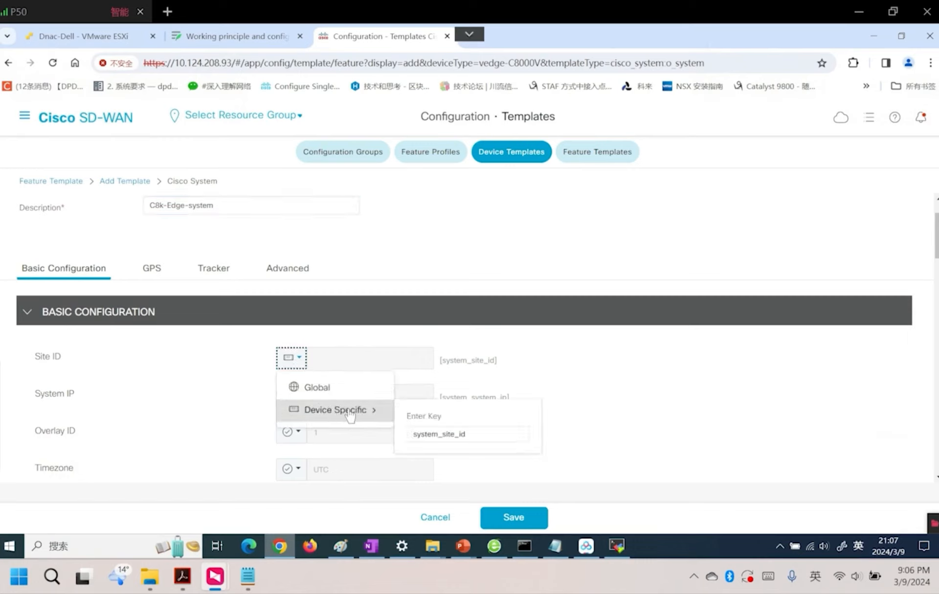
{"action": "left_click", "coordinate": [335, 411]}
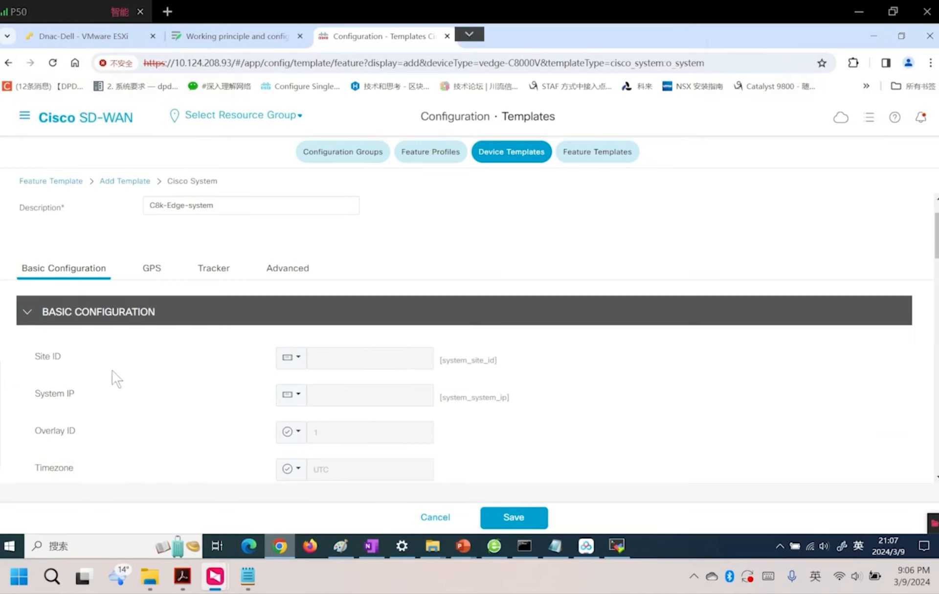
{"action": "left_click", "coordinate": [296, 397]}
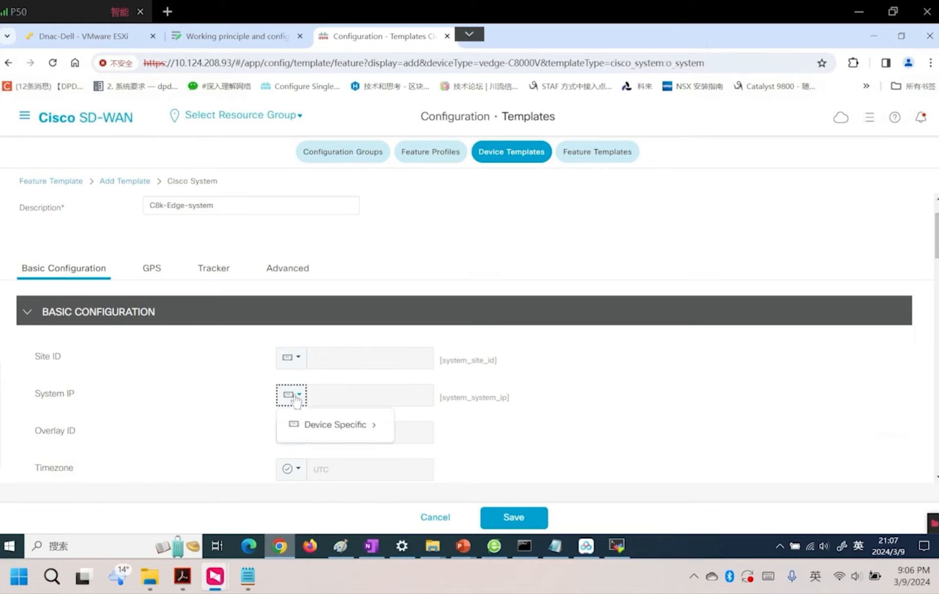
{"action": "mouse_move", "coordinate": [306, 424]}
{"action": "left_click", "coordinate": [626, 409]}
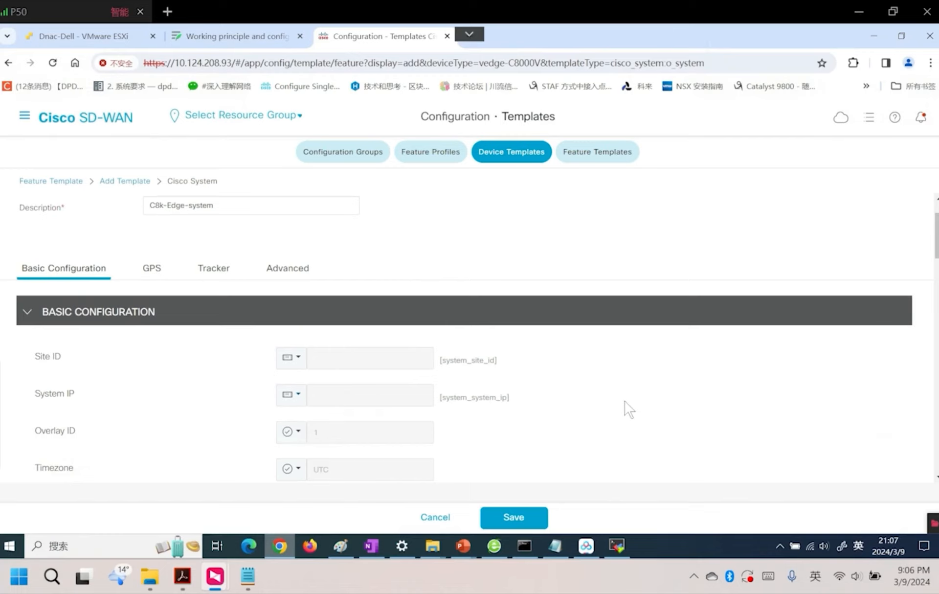
Set the Timezone of the Cisco System template to the Global value Asia/Shanghai.
{"action": "scroll", "coordinate": [217, 429], "scroll_direction": "down", "scroll_amount": 1}
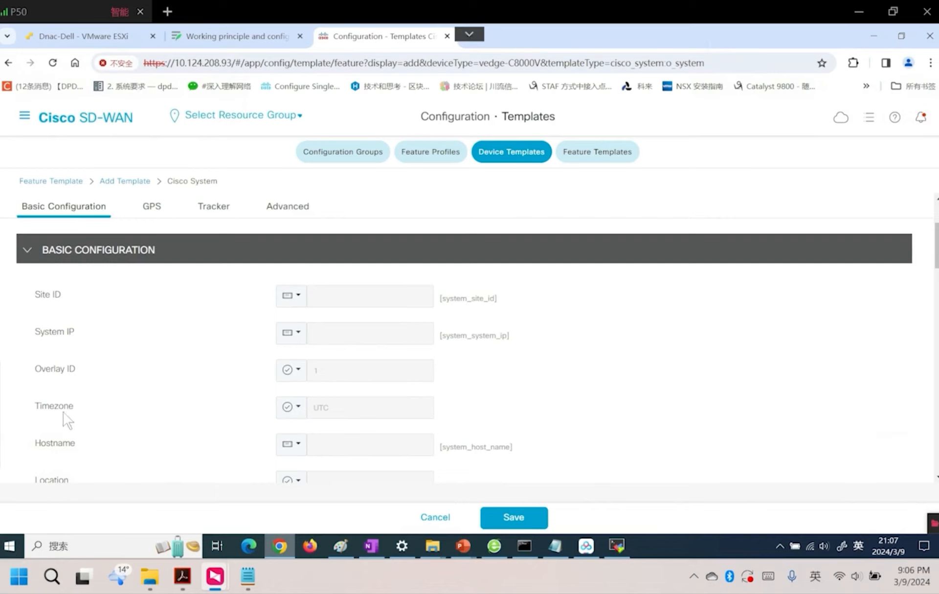
{"action": "left_click", "coordinate": [296, 409]}
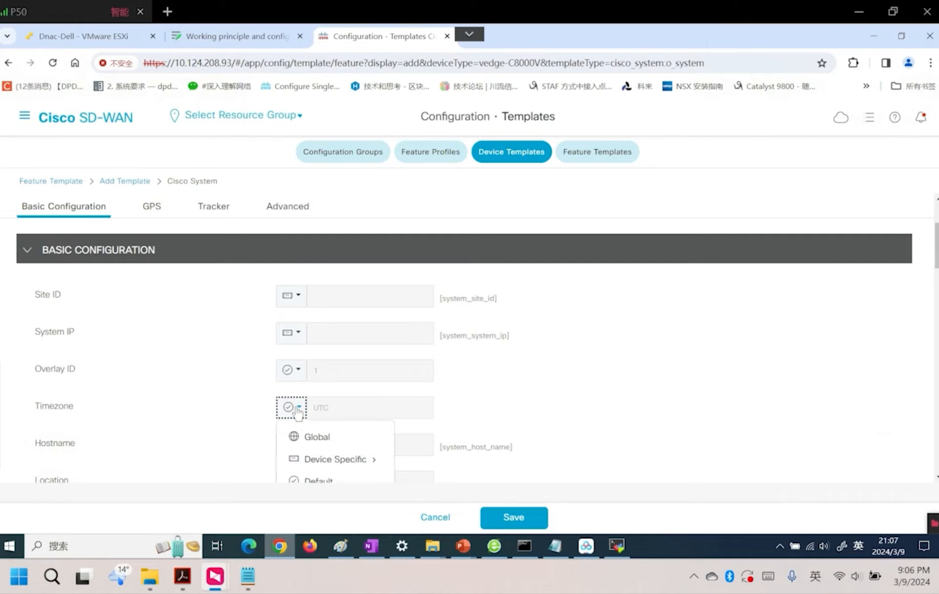
{"action": "scroll", "coordinate": [562, 405], "scroll_direction": "down", "scroll_amount": 1}
{"action": "scroll", "coordinate": [562, 405], "scroll_direction": "up", "scroll_amount": 3}
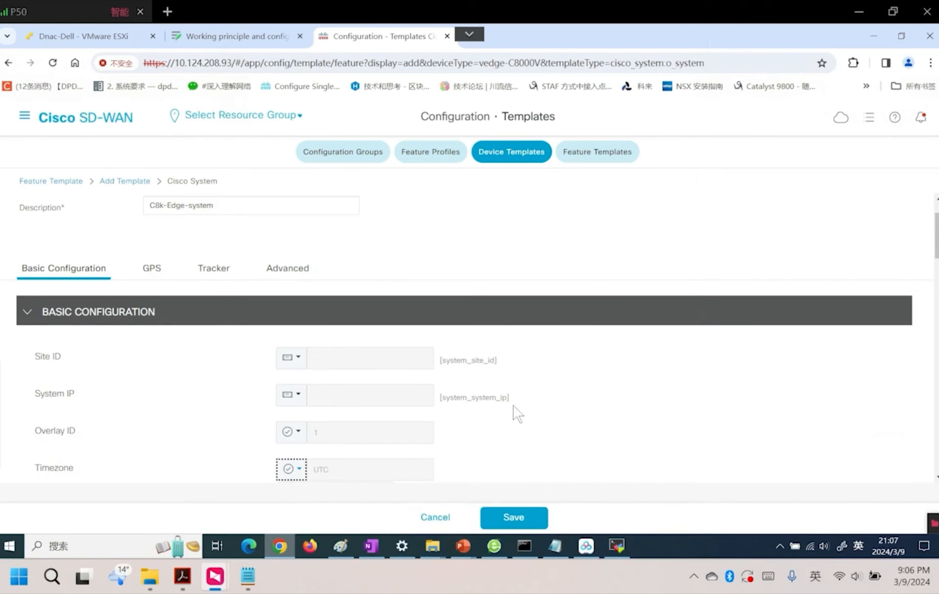
{"action": "scroll", "coordinate": [516, 413], "scroll_direction": "down", "scroll_amount": 1}
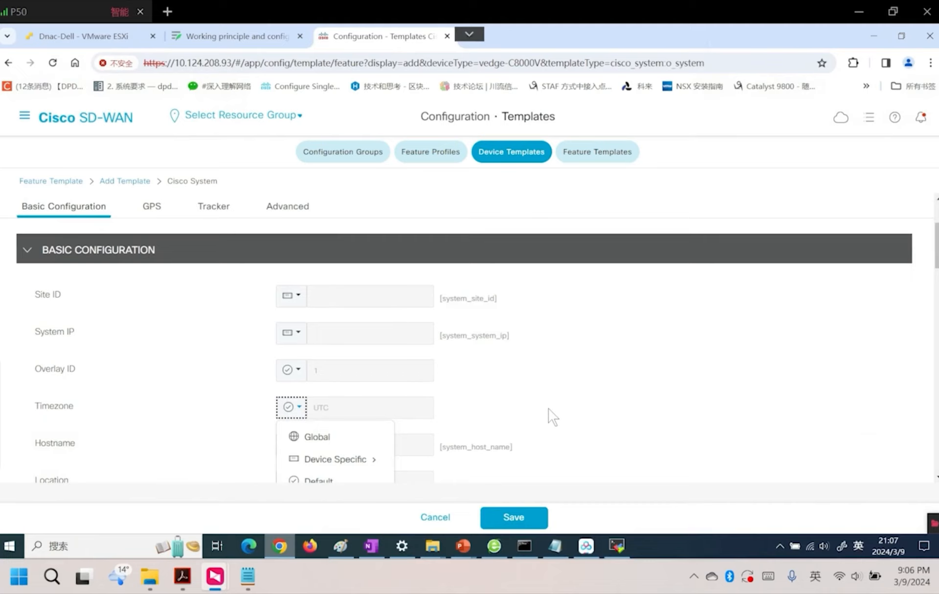
{"action": "scroll", "coordinate": [519, 411], "scroll_direction": "down", "scroll_amount": 1}
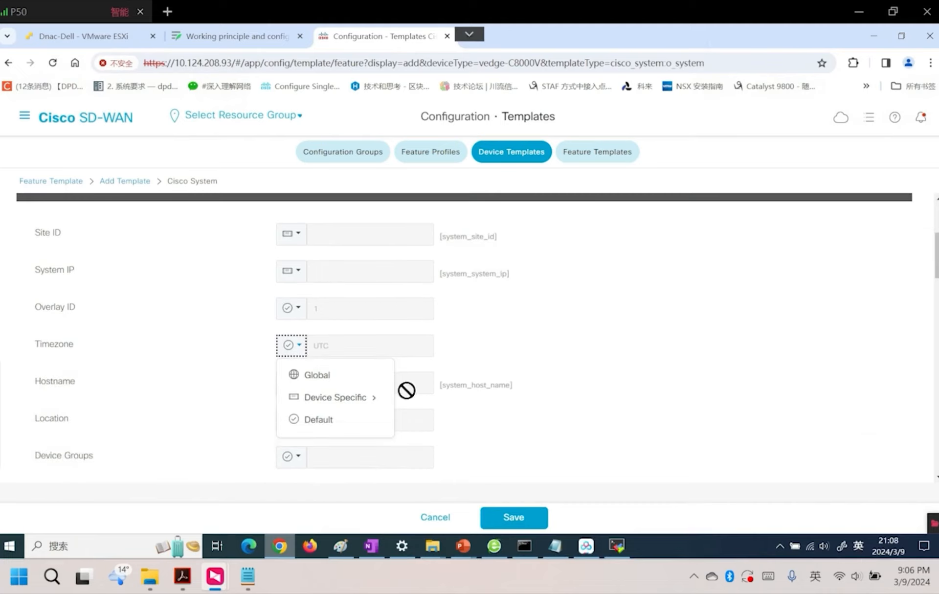
{"action": "left_click", "coordinate": [344, 379]}
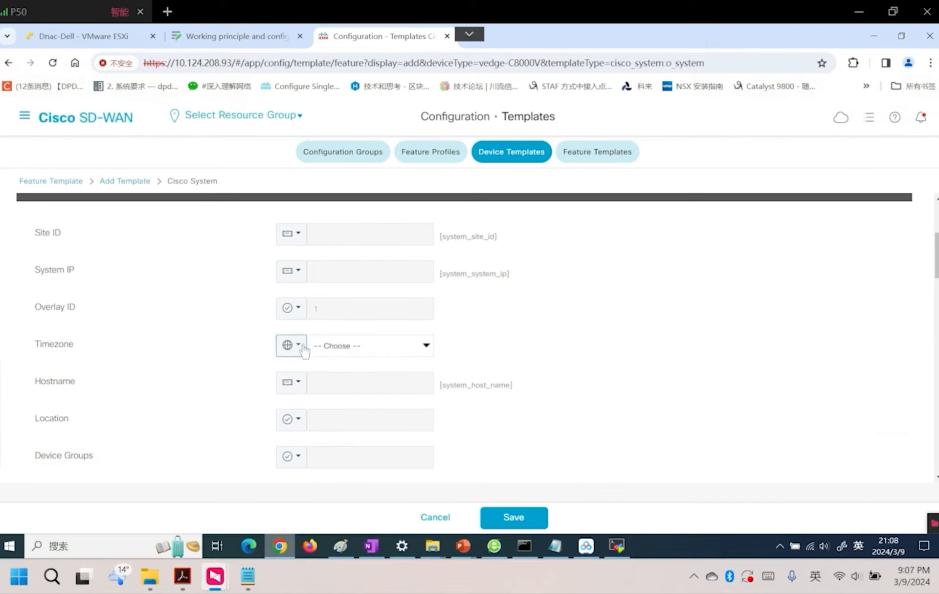
{"action": "left_click", "coordinate": [362, 351]}
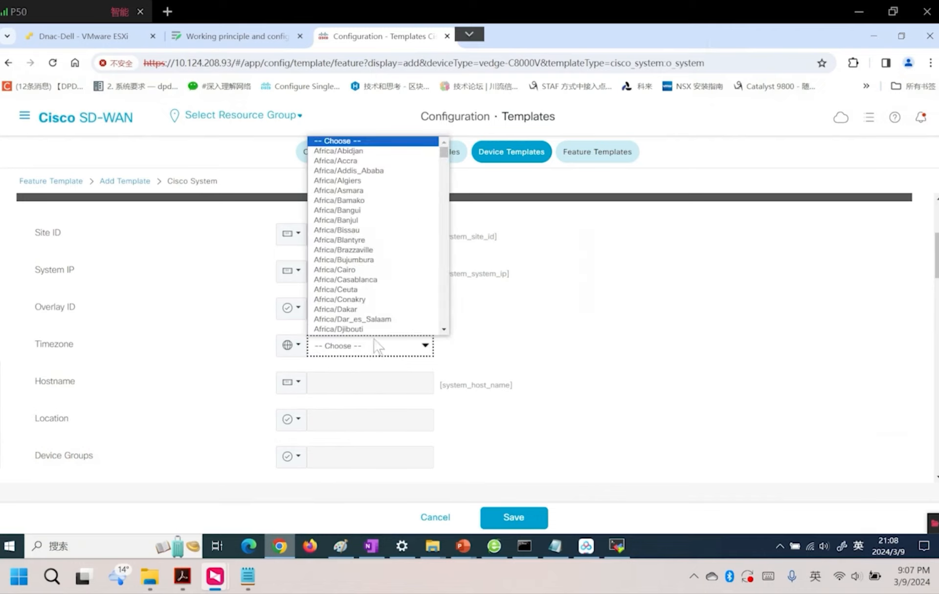
{"action": "scroll", "coordinate": [375, 293], "scroll_direction": "down", "scroll_amount": 5}
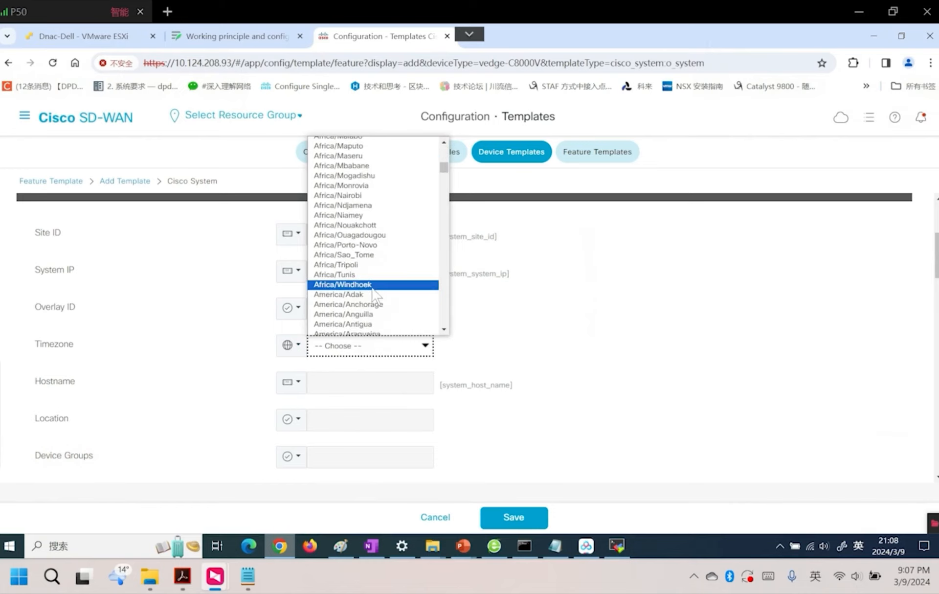
{"action": "scroll", "coordinate": [375, 293], "scroll_direction": "down", "scroll_amount": 5}
{"action": "scroll", "coordinate": [376, 295], "scroll_direction": "down", "scroll_amount": 3}
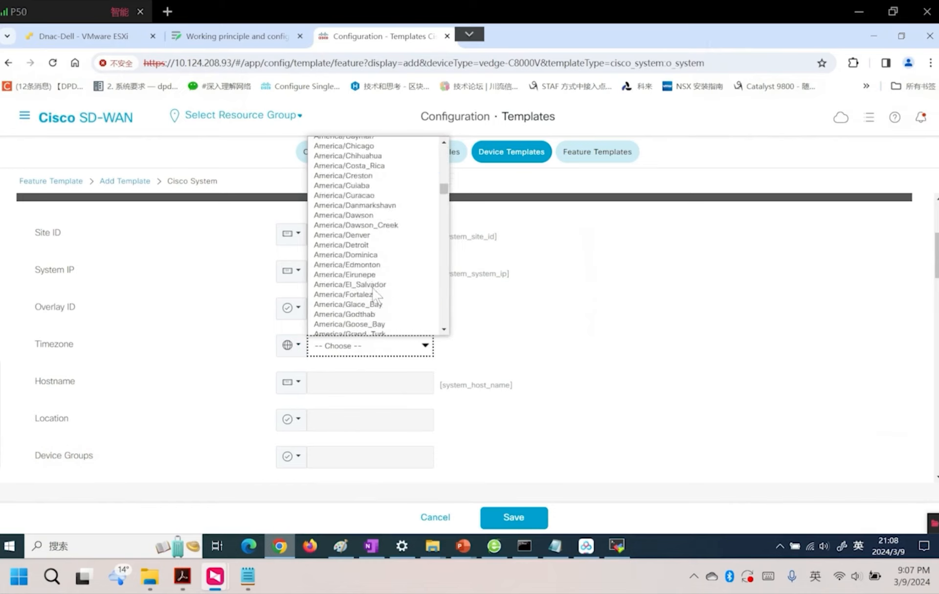
{"action": "scroll", "coordinate": [376, 295], "scroll_direction": "down", "scroll_amount": 20}
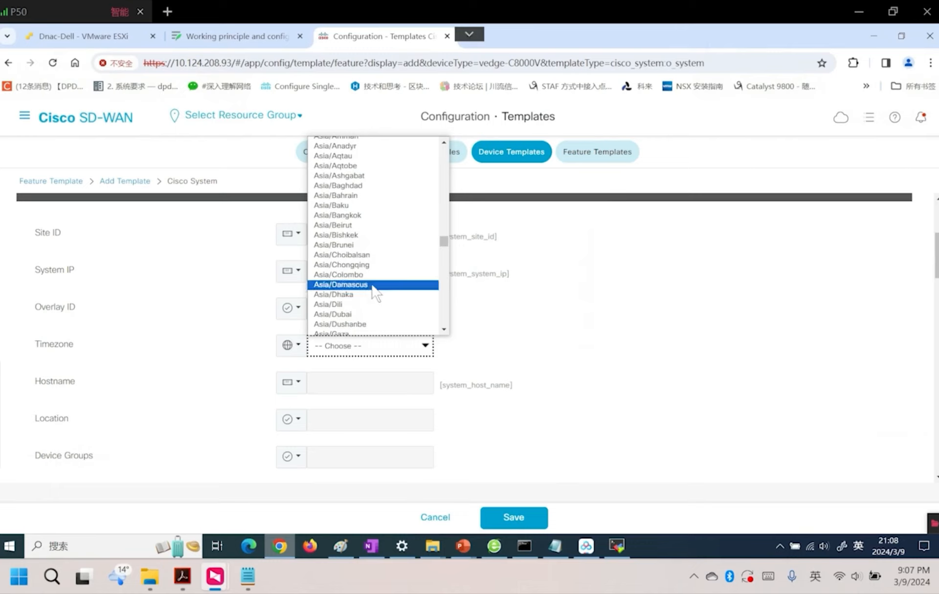
{"action": "scroll", "coordinate": [376, 295], "scroll_direction": "down", "scroll_amount": 18}
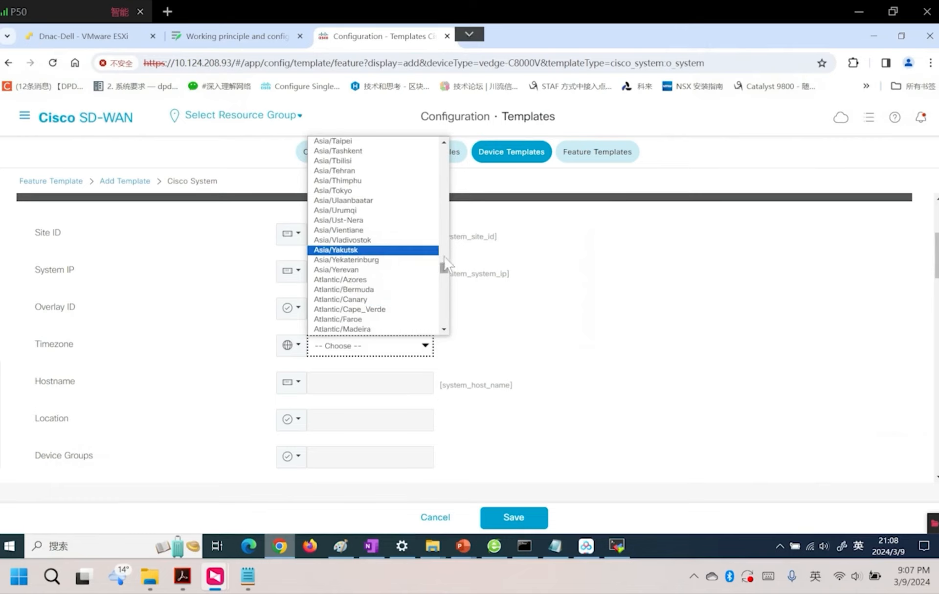
{"action": "left_click", "coordinate": [444, 142]}
{"action": "left_click", "coordinate": [444, 143]}
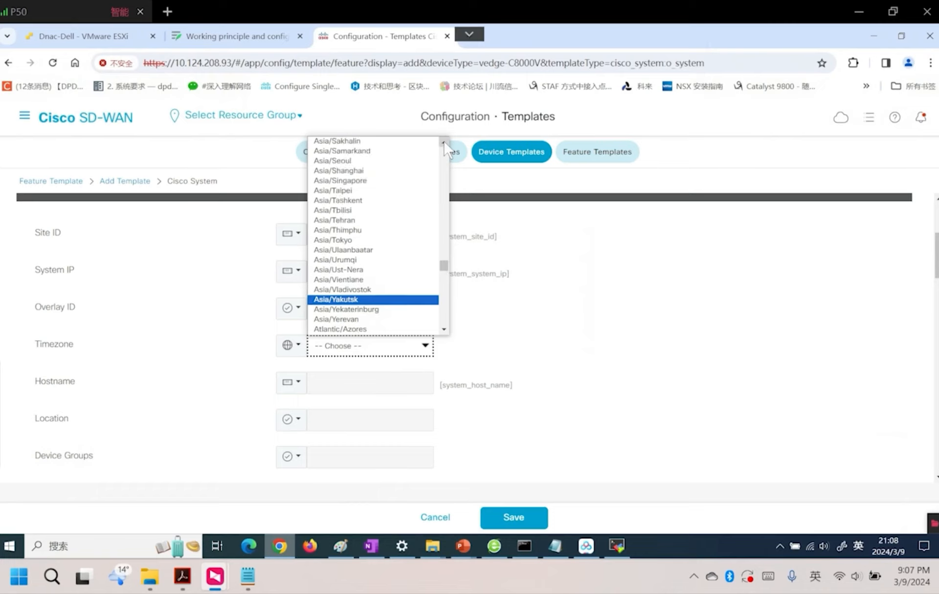
{"action": "left_click", "coordinate": [378, 178]}
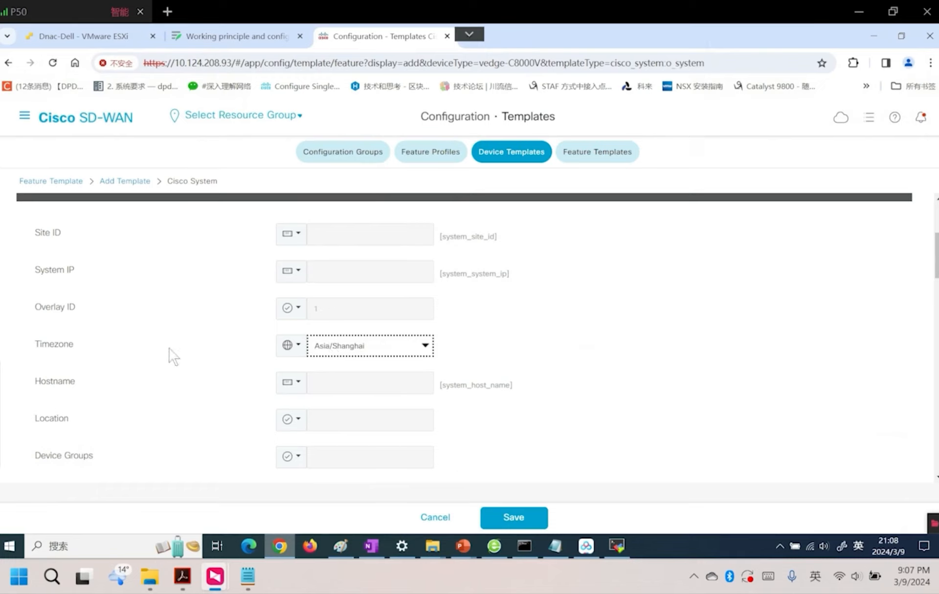
Switch the Timezone to Device Specific with the key system_timezone.
{"action": "left_click", "coordinate": [298, 346]}
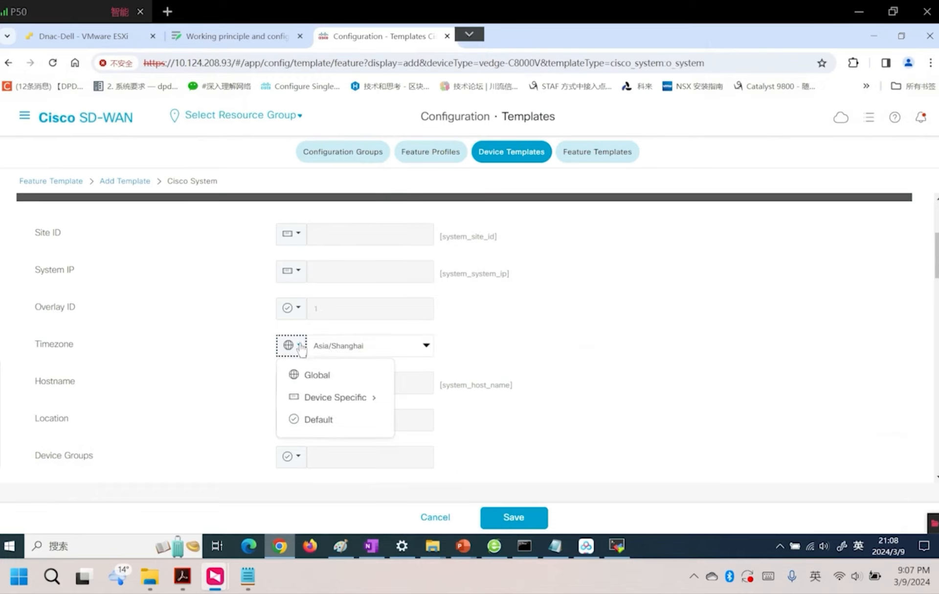
{"action": "mouse_move", "coordinate": [365, 406]}
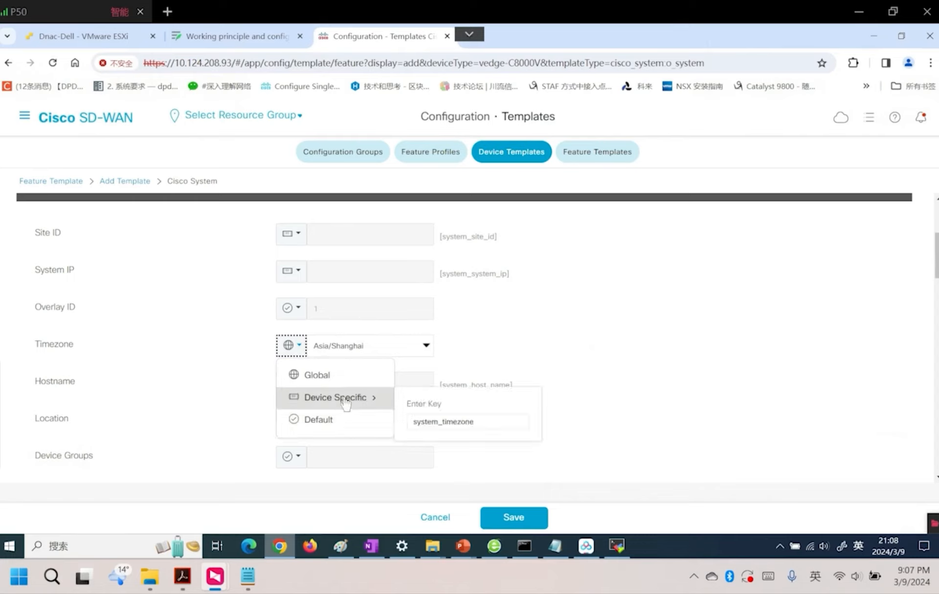
{"action": "left_click", "coordinate": [346, 404]}
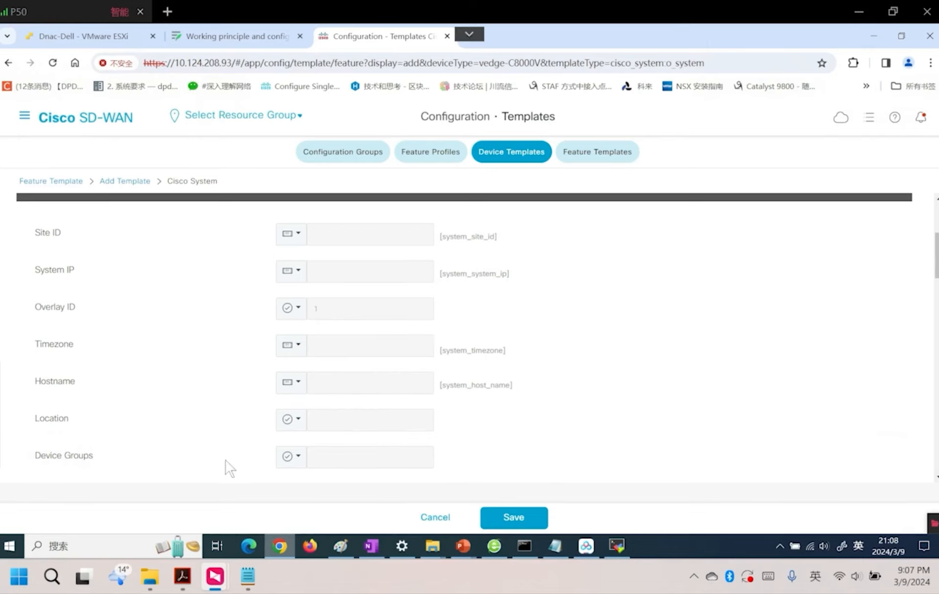
Set the Console Baud Rate (bps) to 9600.
{"action": "scroll", "coordinate": [234, 462], "scroll_direction": "down", "scroll_amount": 3}
{"action": "scroll", "coordinate": [149, 460], "scroll_direction": "down", "scroll_amount": 2}
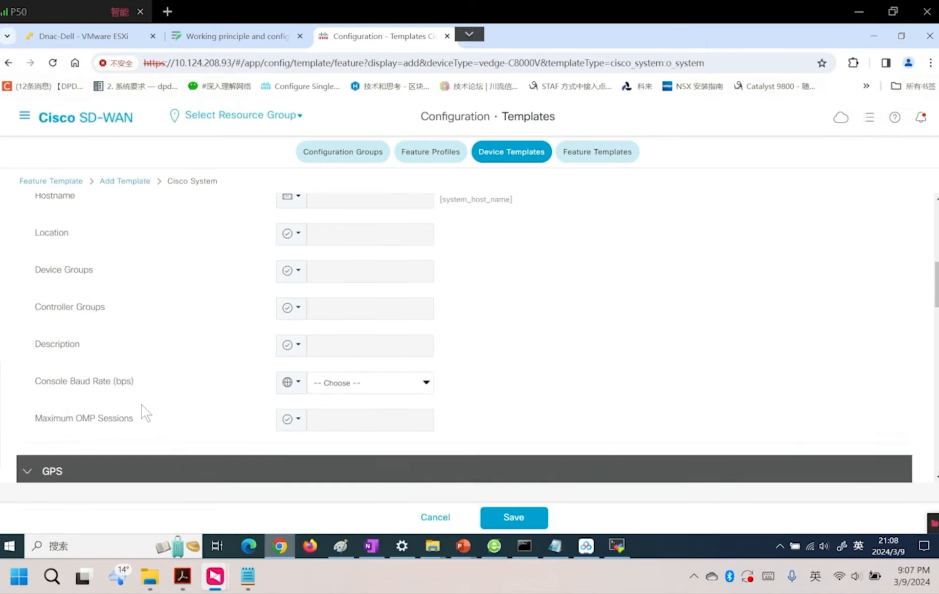
{"action": "left_click", "coordinate": [335, 386]}
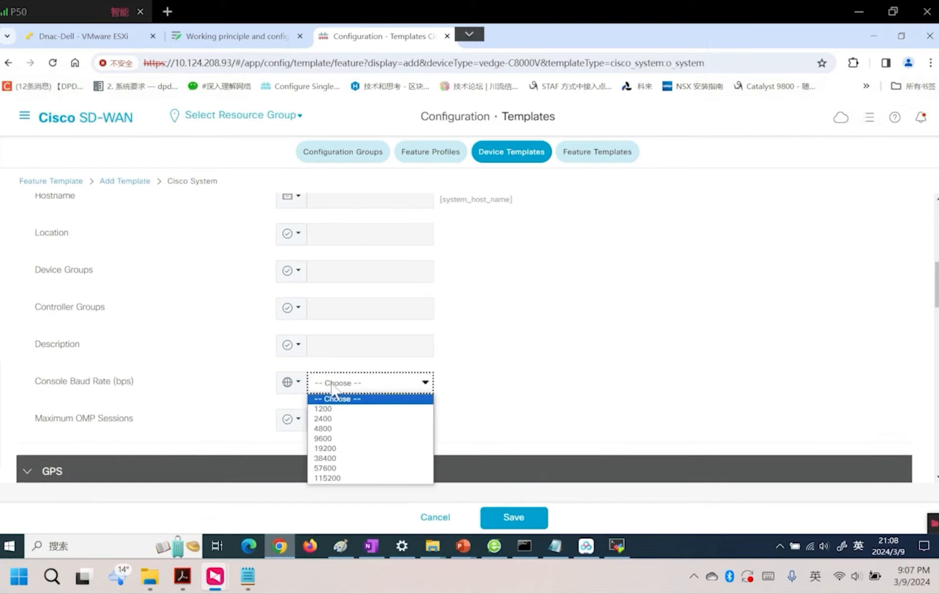
{"action": "left_click", "coordinate": [344, 437]}
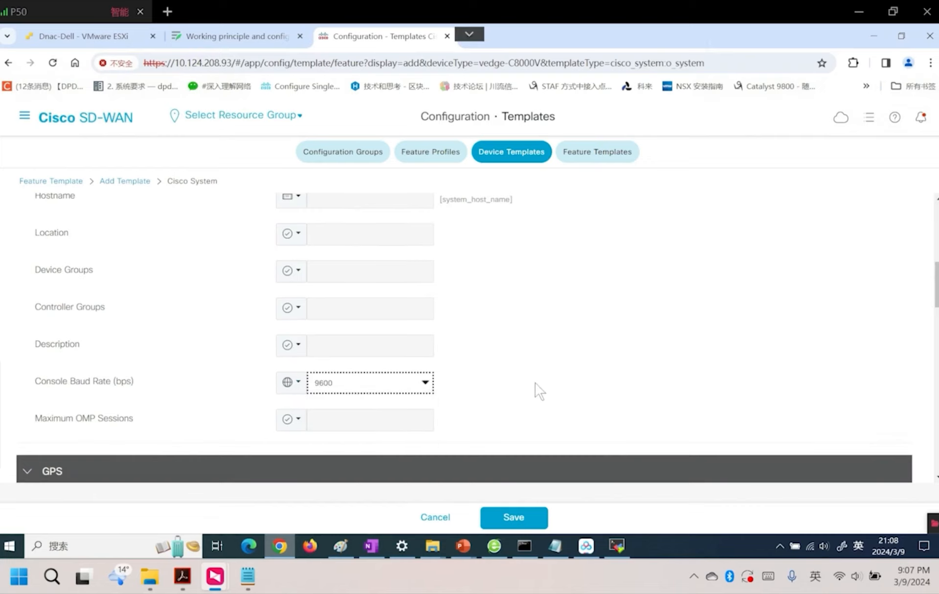
Set the GPS Latitude and Longitude to Device Specific with the keys system_latitude and system_longitude.
{"action": "scroll", "coordinate": [533, 389], "scroll_direction": "down", "scroll_amount": 2}
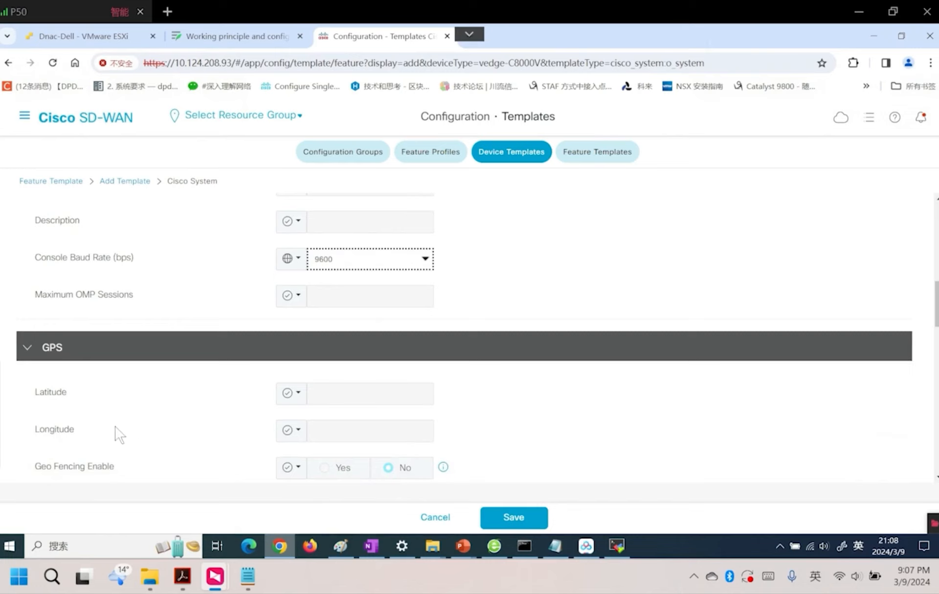
{"action": "left_click", "coordinate": [294, 393]}
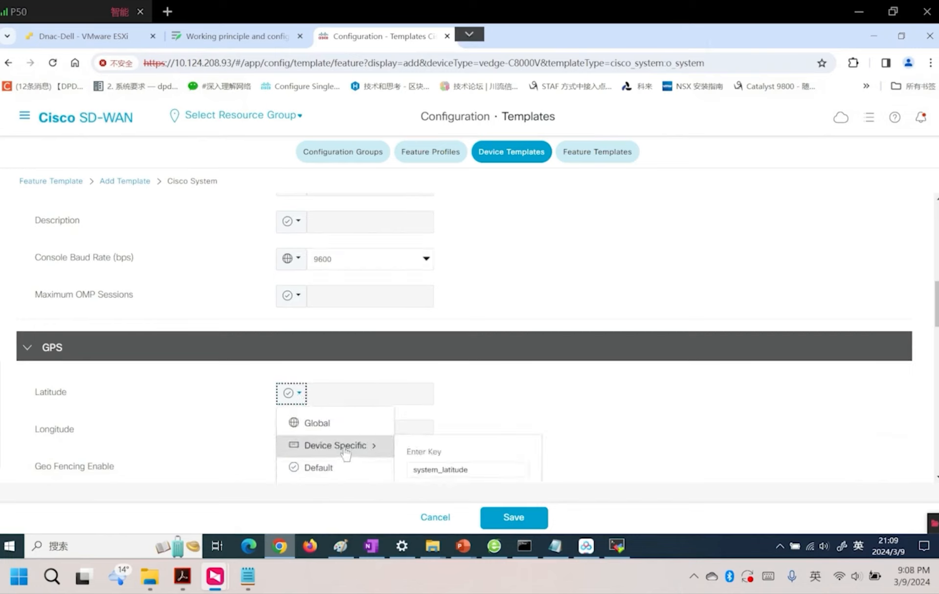
{"action": "left_click", "coordinate": [342, 445]}
{"action": "left_click", "coordinate": [302, 433]}
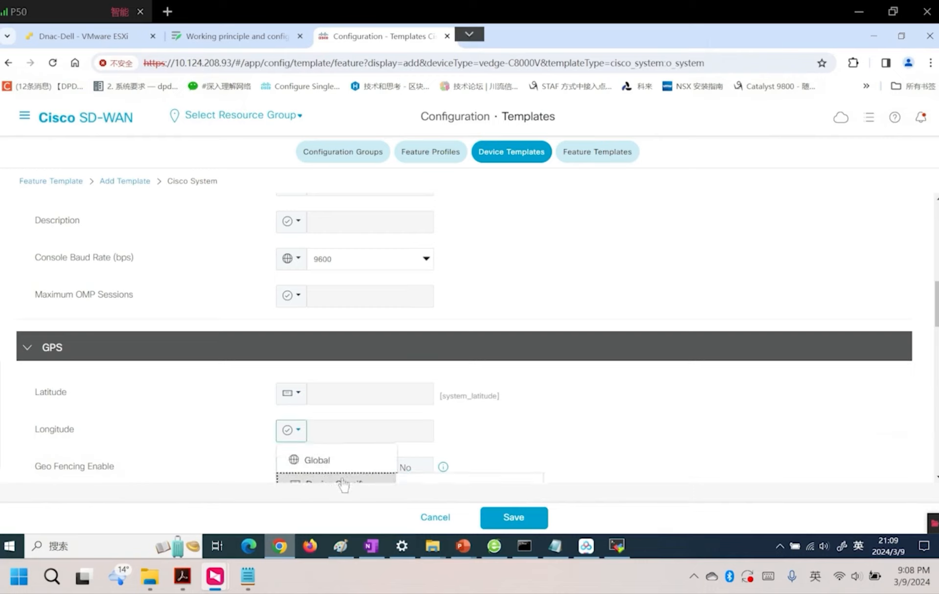
{"action": "left_click", "coordinate": [342, 480]}
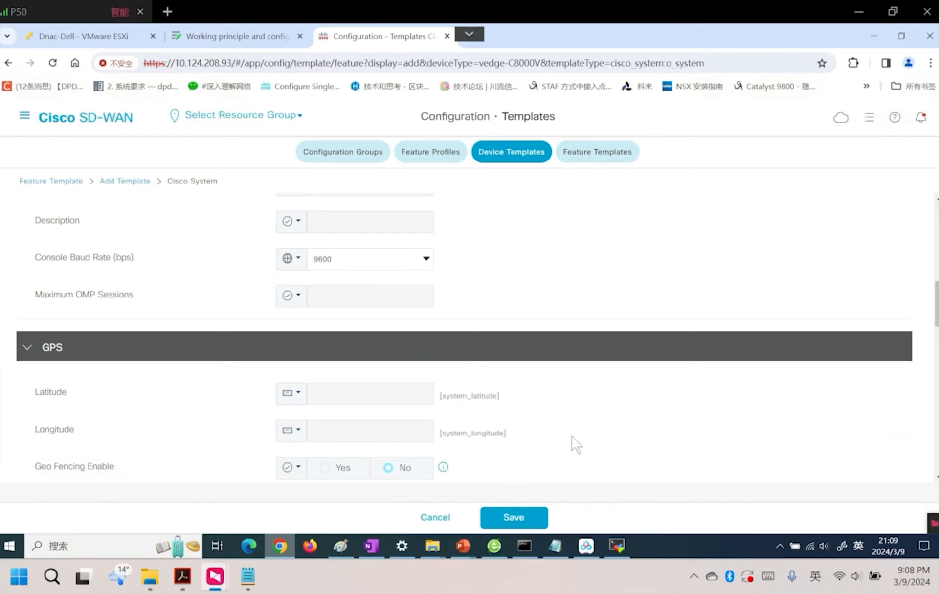
Check the remaining GPS and Tracker settings and save the C8k-Edge-system feature template.
{"action": "scroll", "coordinate": [526, 429], "scroll_direction": "down", "scroll_amount": 4}
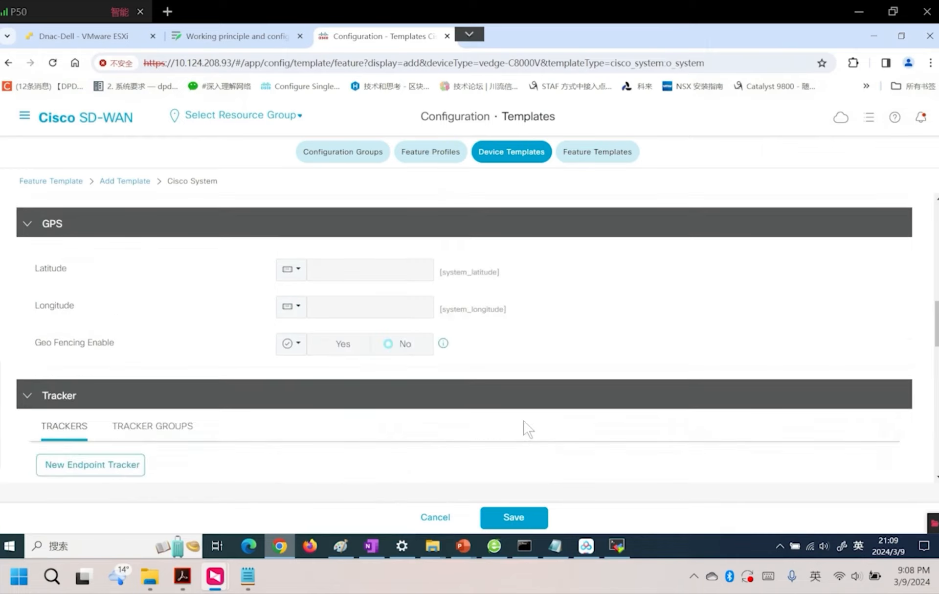
{"action": "scroll", "coordinate": [235, 420], "scroll_direction": "down", "scroll_amount": 3}
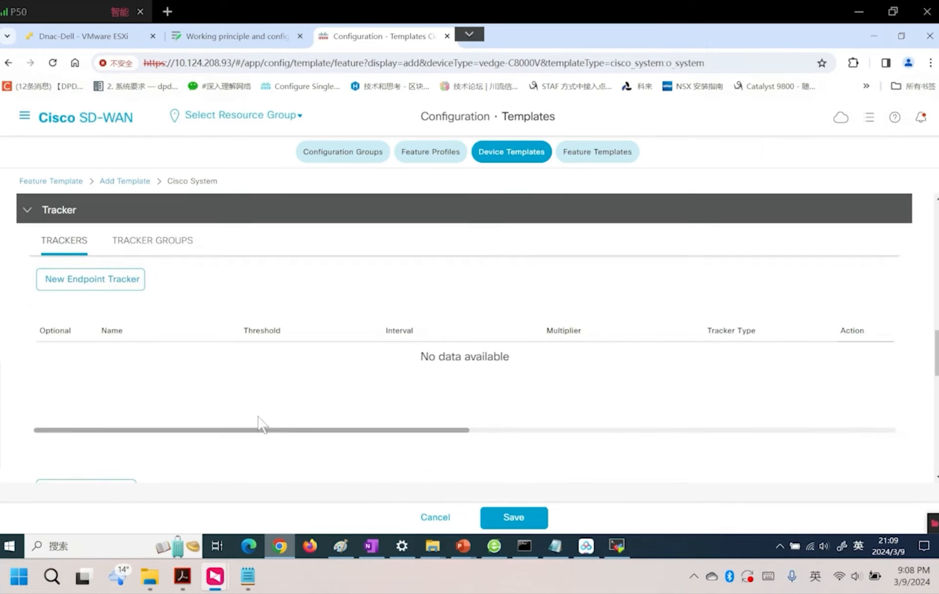
{"action": "left_click", "coordinate": [511, 517]}
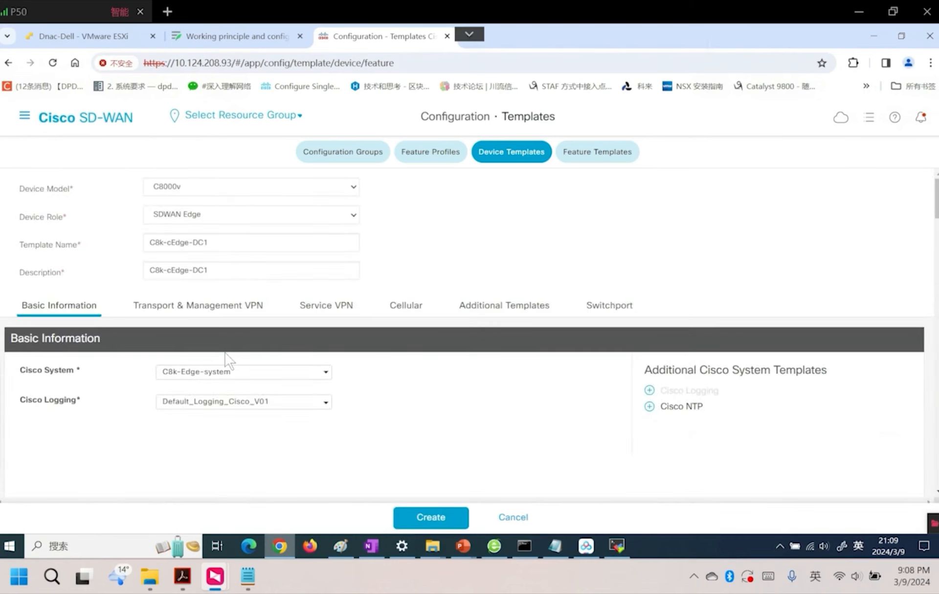
Add a Cisco NTP template to the device template's basic information and choose cEdge-NTP for it.
{"action": "left_click", "coordinate": [653, 408]}
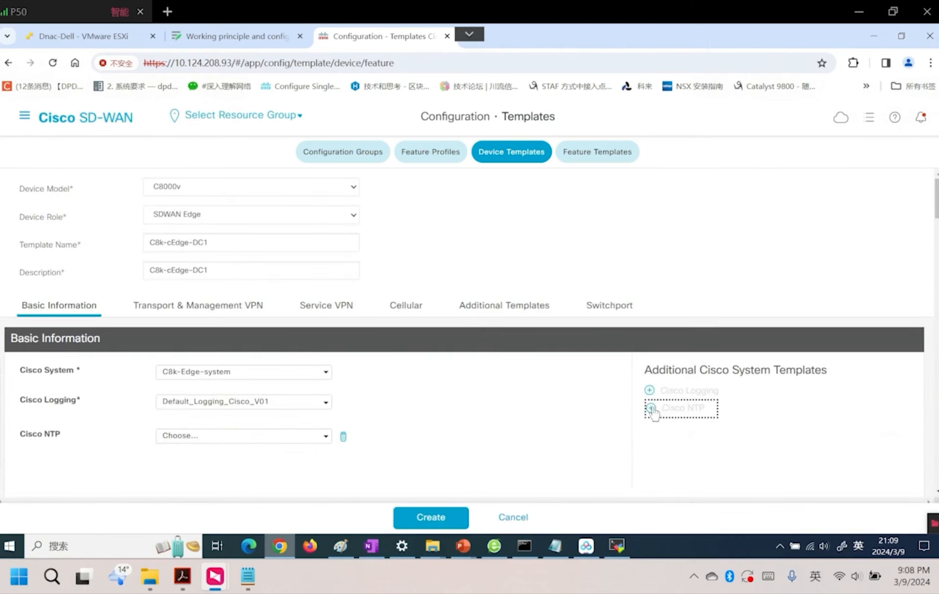
{"action": "left_click", "coordinate": [205, 436]}
{"action": "scroll", "coordinate": [451, 409], "scroll_direction": "down", "scroll_amount": 3}
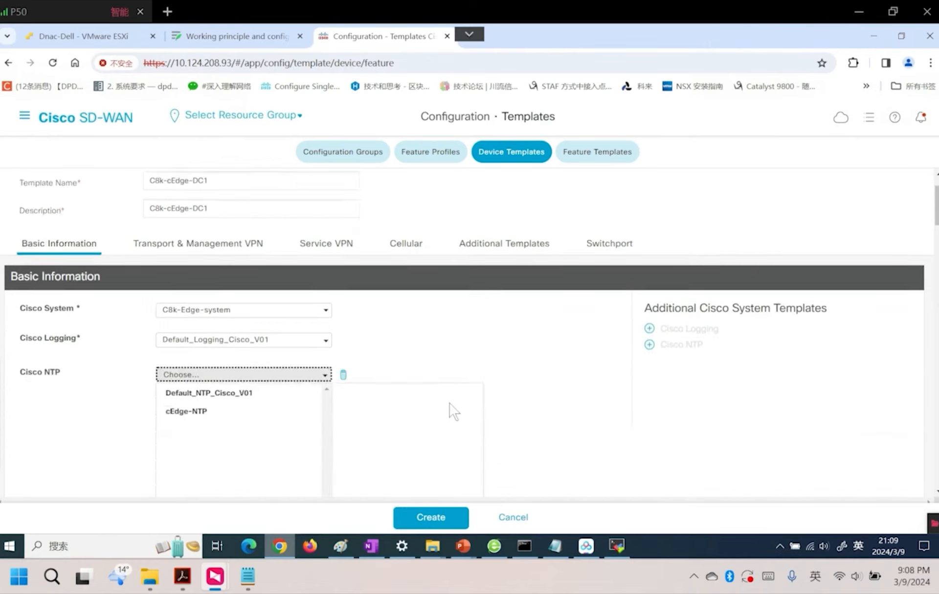
{"action": "left_click", "coordinate": [222, 296]}
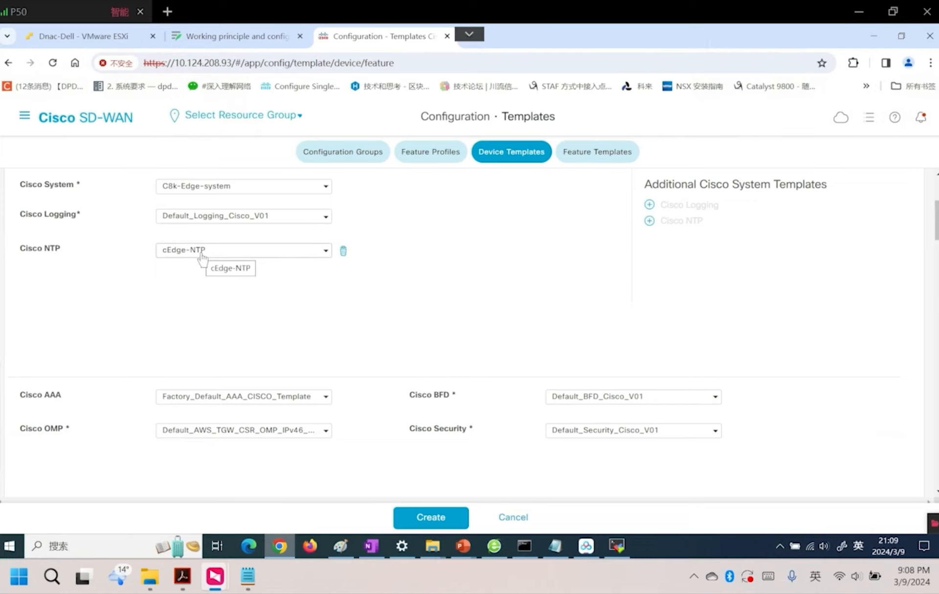
Change the Cisco OMP template of the device template to cEdge-OMP.
{"action": "scroll", "coordinate": [397, 295], "scroll_direction": "down", "scroll_amount": 3}
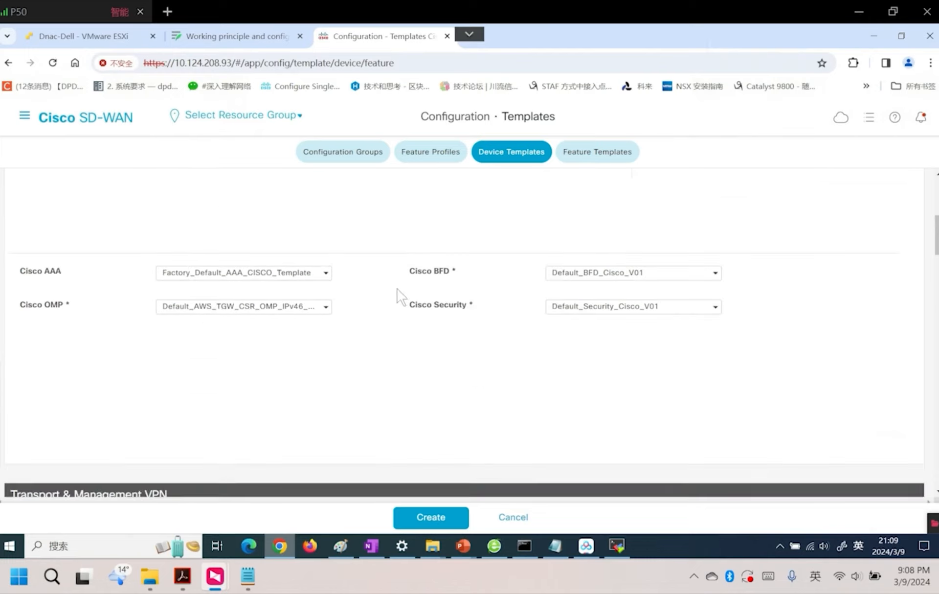
{"action": "left_click", "coordinate": [324, 309]}
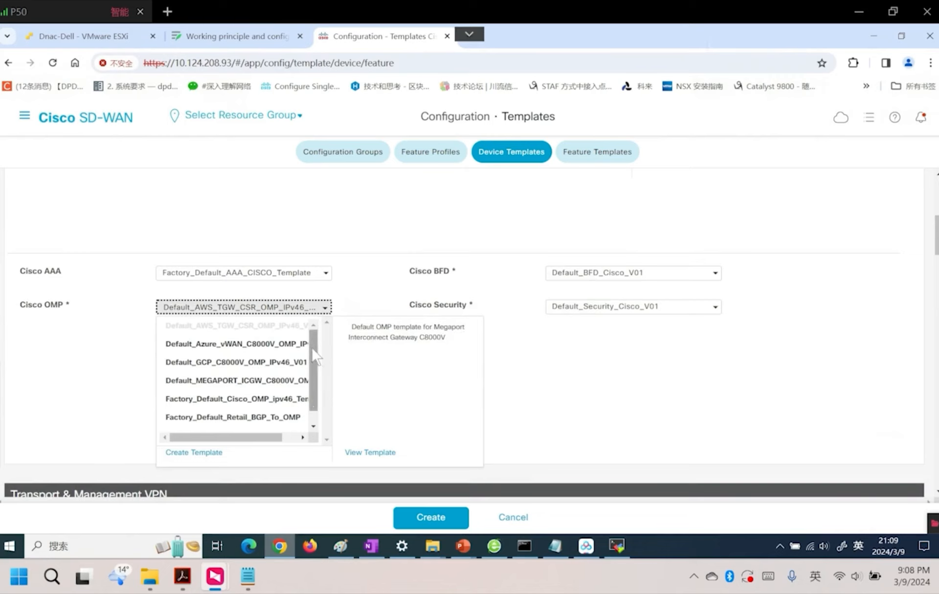
{"action": "scroll", "coordinate": [313, 356], "scroll_direction": "down", "scroll_amount": 1}
{"action": "left_click", "coordinate": [195, 421]}
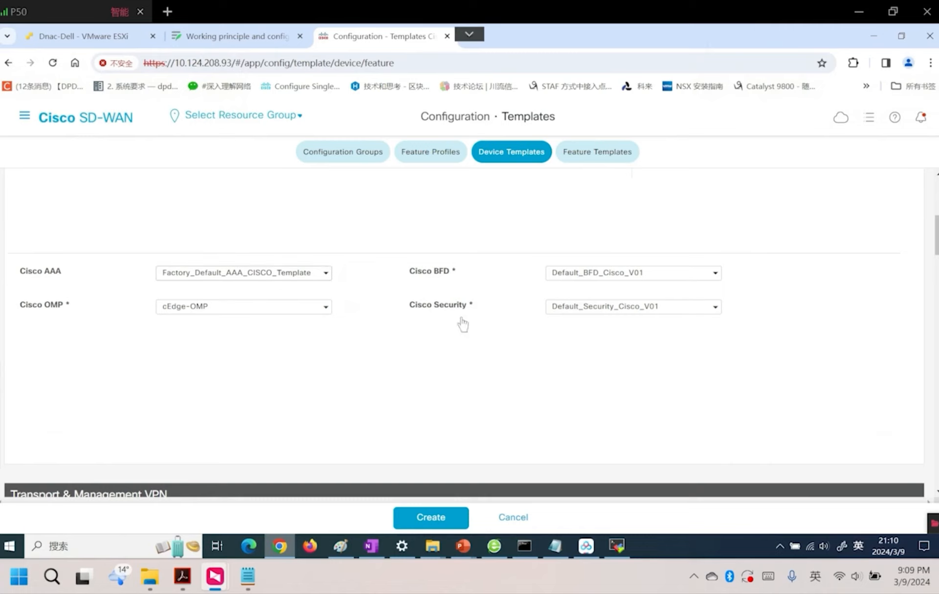
Change the Cisco VPN 0 template in the Transport & Management VPN section to cEdge8k-VPN_0.
{"action": "scroll", "coordinate": [455, 333], "scroll_direction": "down", "scroll_amount": 4}
{"action": "scroll", "coordinate": [437, 318], "scroll_direction": "down", "scroll_amount": 1}
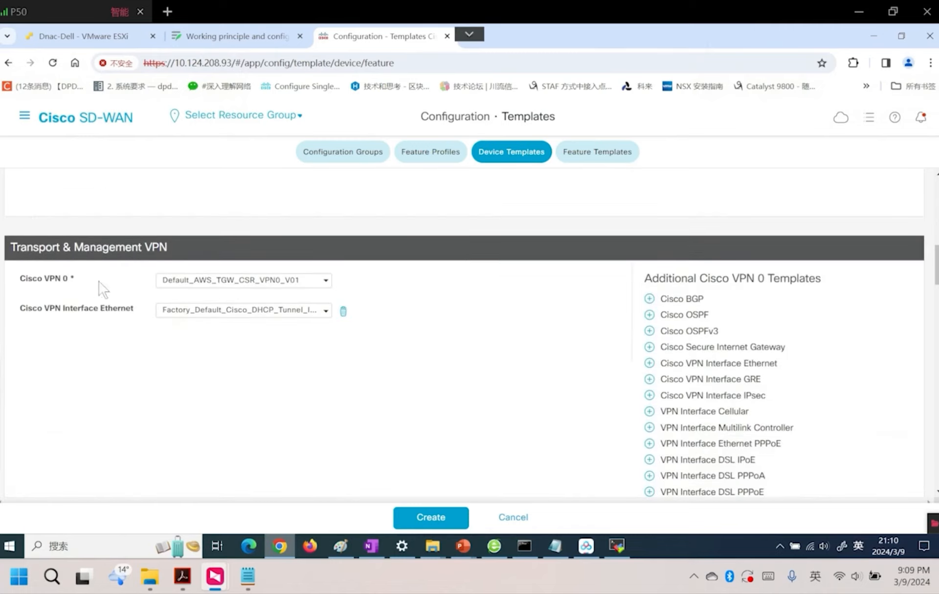
{"action": "left_click", "coordinate": [220, 281]}
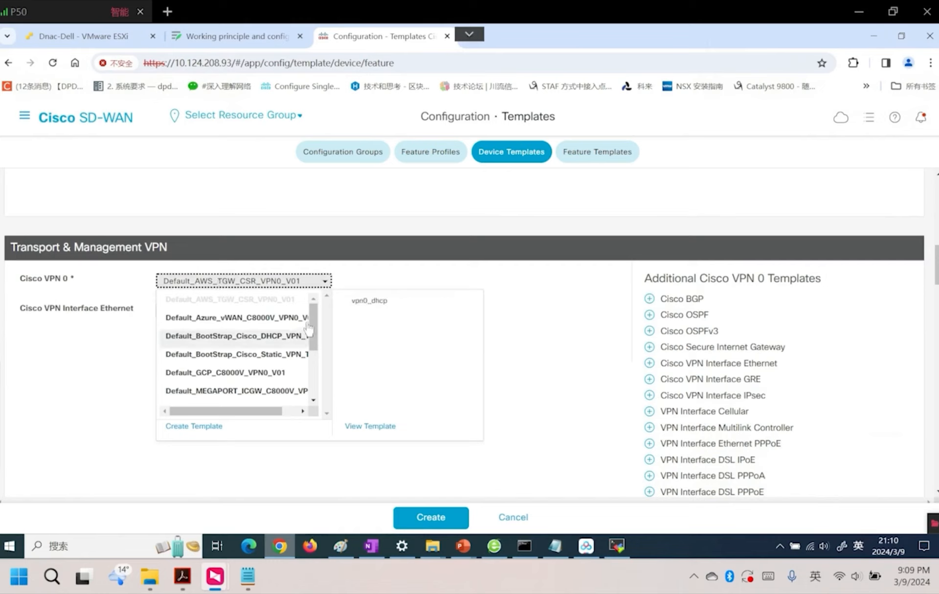
{"action": "scroll", "coordinate": [205, 371], "scroll_direction": "down", "scroll_amount": 3}
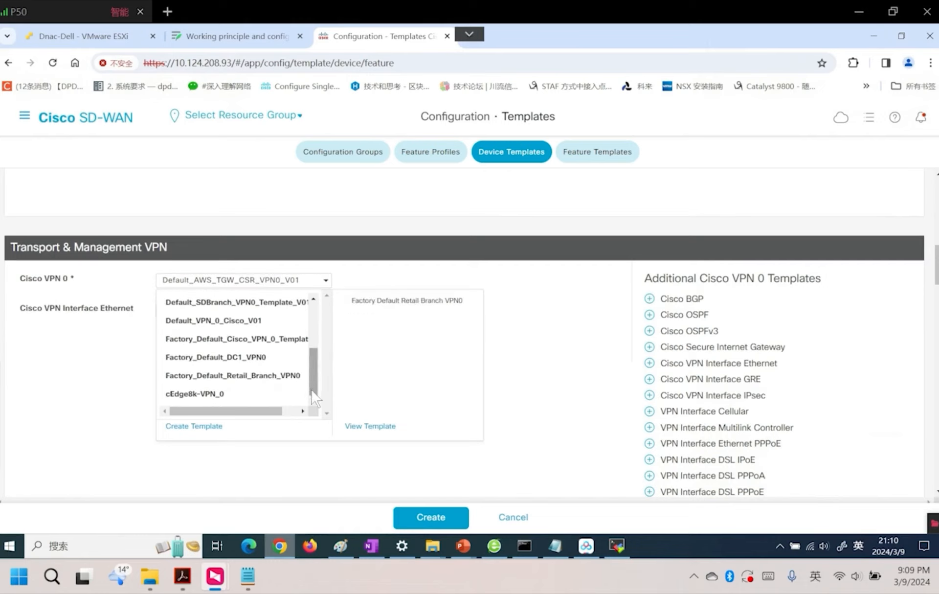
{"action": "left_click", "coordinate": [227, 395]}
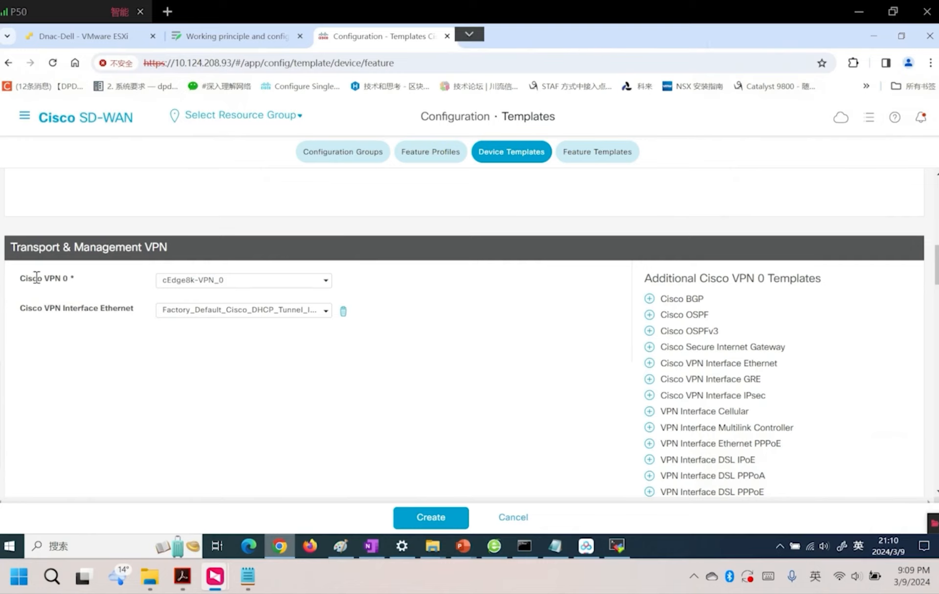
Start creating a new Cisco VPN Interface Ethernet feature template for the Cisco VPN 0 section.
{"action": "left_click_drag", "start_coordinate": [44, 277], "coordinate": [70, 278]}
{"action": "left_click", "coordinate": [324, 311]}
{"action": "scroll", "coordinate": [300, 392], "scroll_direction": "down", "scroll_amount": 5}
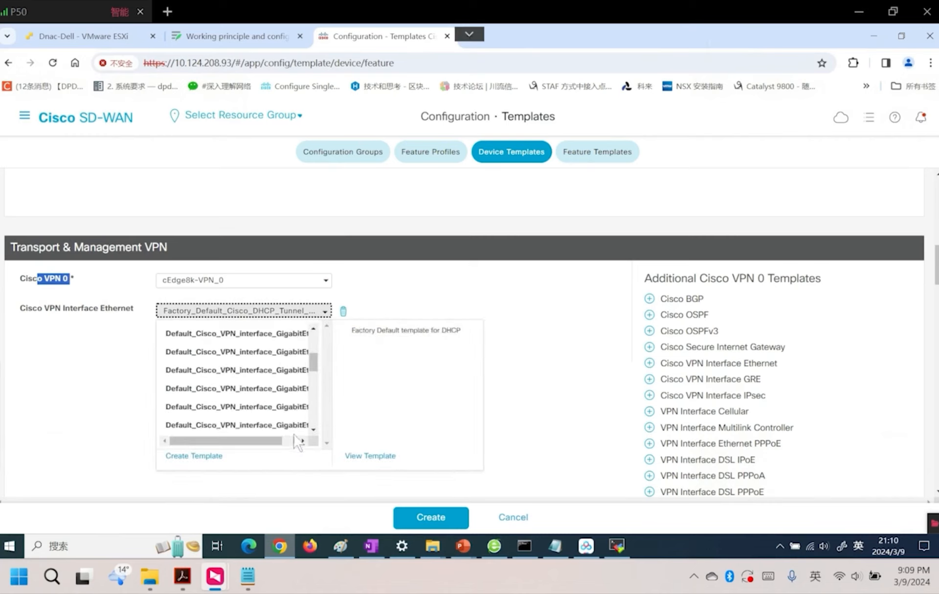
{"action": "left_click", "coordinate": [198, 457]}
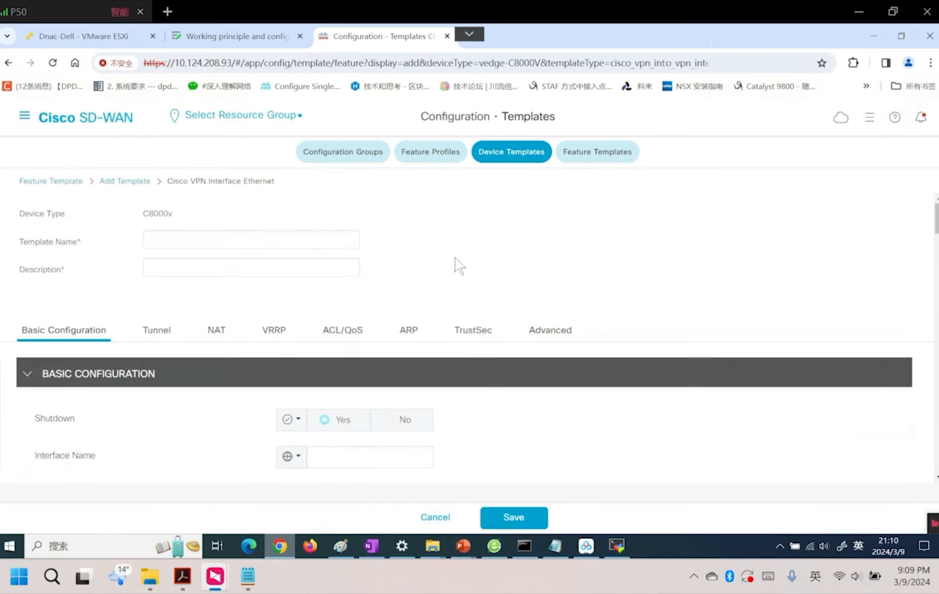
Enter cEdge-DC1_VPN0 as both the template name and the description of the Ethernet interface template.
{"action": "left_click", "coordinate": [174, 240]}
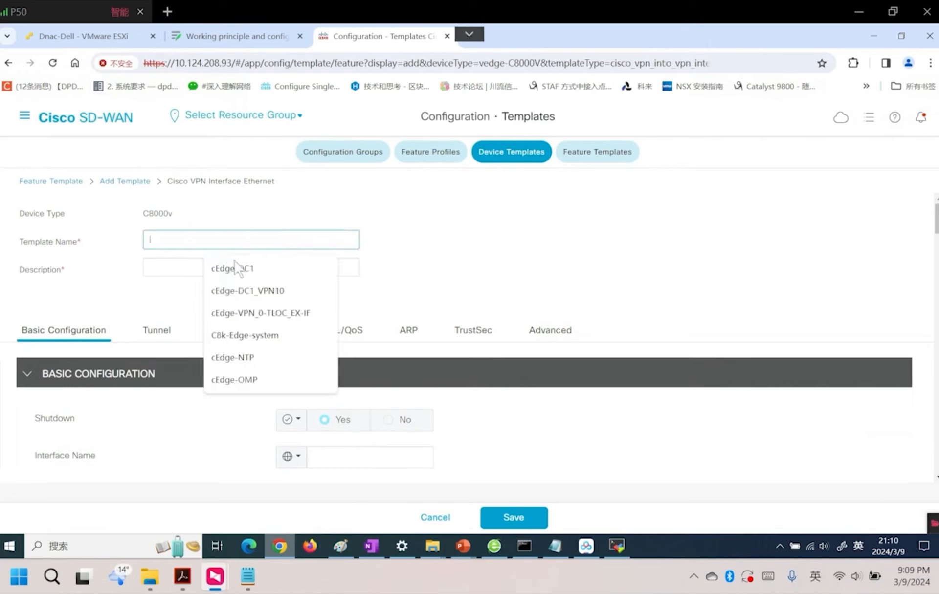
{"action": "left_click", "coordinate": [242, 291]}
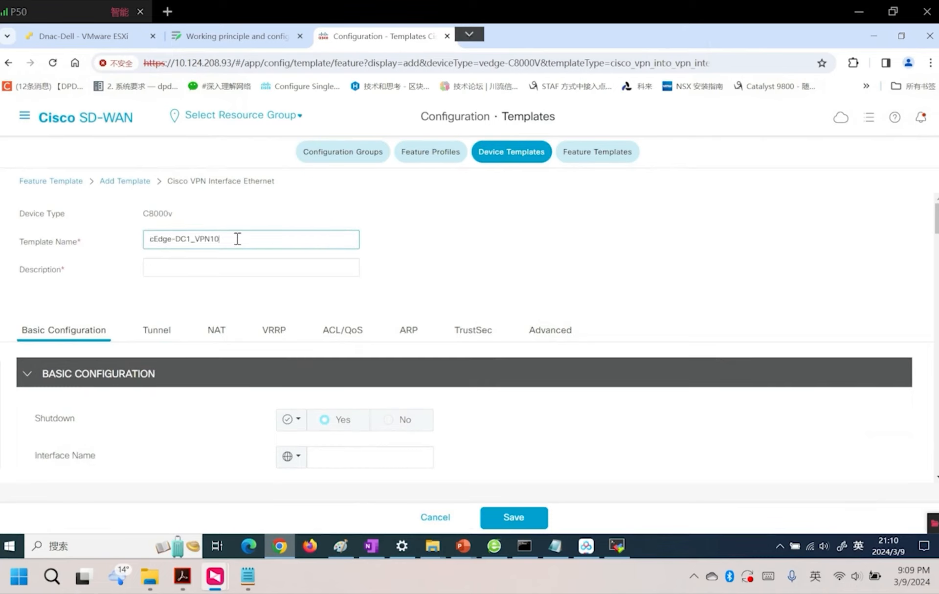
{"action": "left_click", "coordinate": [237, 238]}
{"action": "type", "text": "0"}
{"action": "left_click_drag", "start_coordinate": [223, 239], "coordinate": [146, 242]}
{"action": "key", "text": "ctrl+c"}
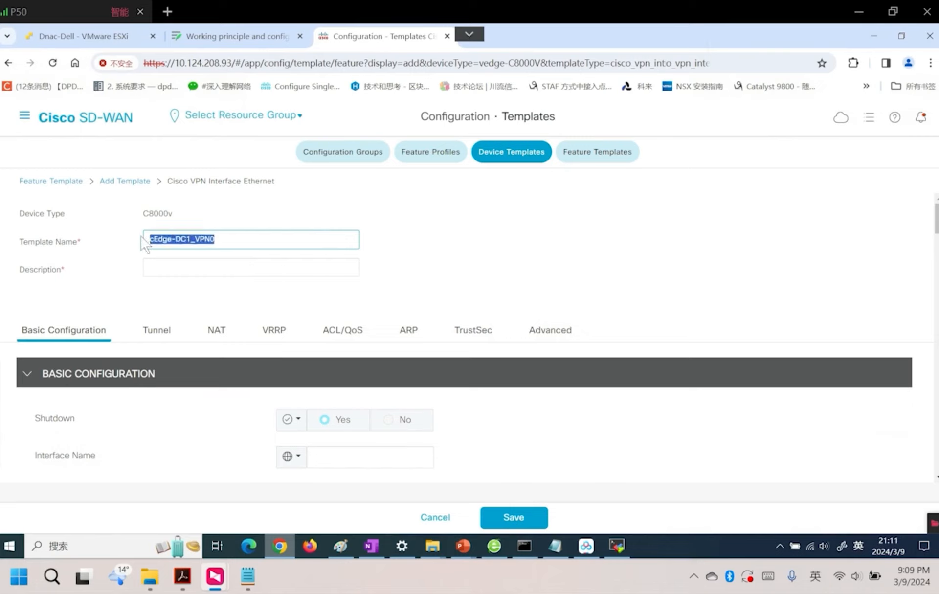
{"action": "left_click", "coordinate": [159, 272]}
{"action": "key", "text": "ctrl+v"}
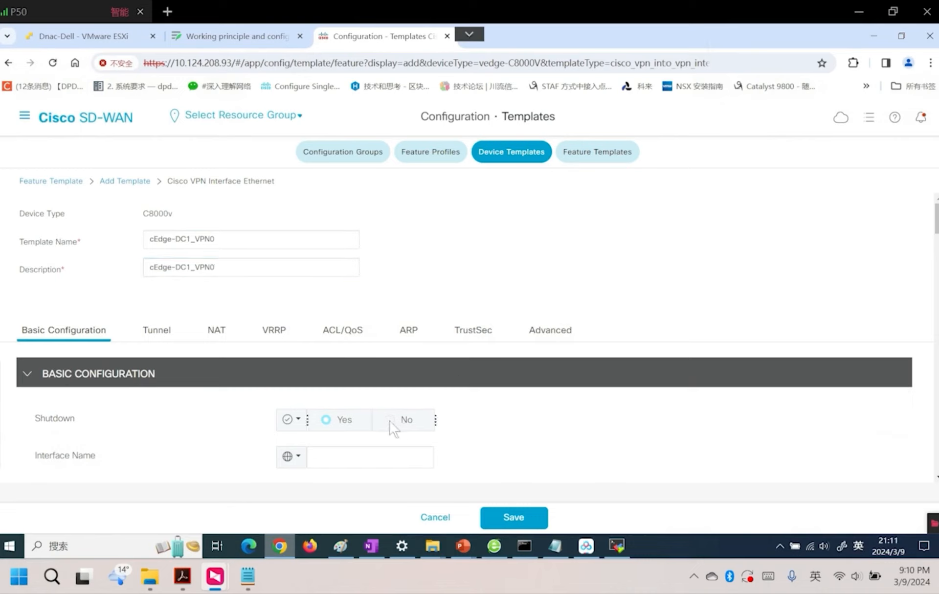
Set Shutdown to a Global value of No and make the static IPv4 Address/prefix-length Device Specific.
{"action": "left_click", "coordinate": [297, 419]}
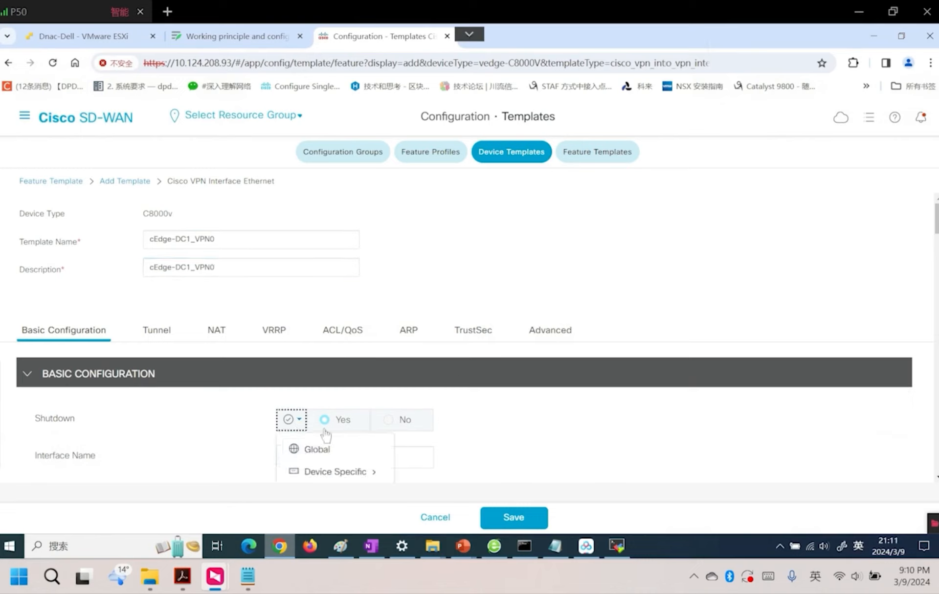
{"action": "left_click", "coordinate": [365, 449]}
{"action": "left_click", "coordinate": [390, 420]}
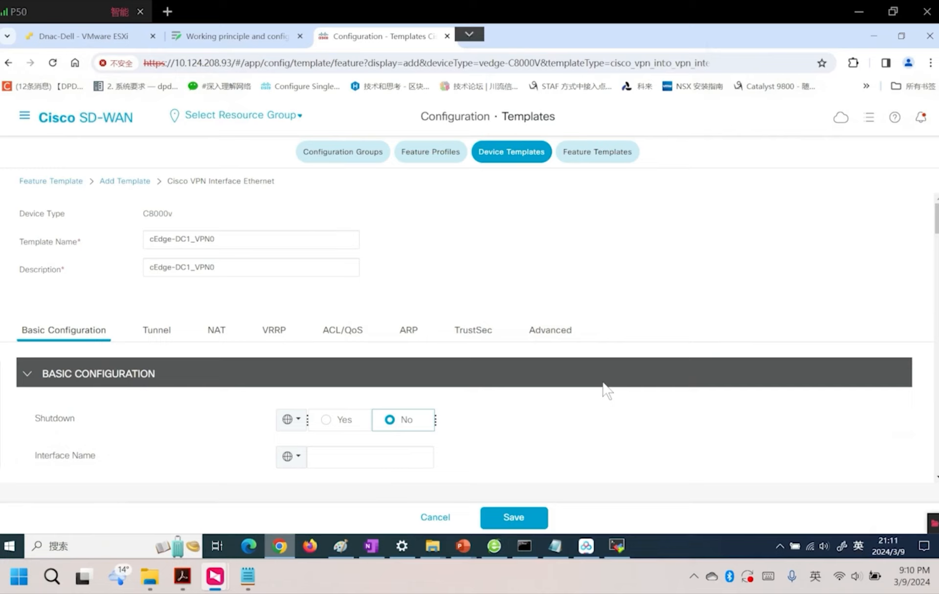
{"action": "scroll", "coordinate": [606, 390], "scroll_direction": "down", "scroll_amount": 5}
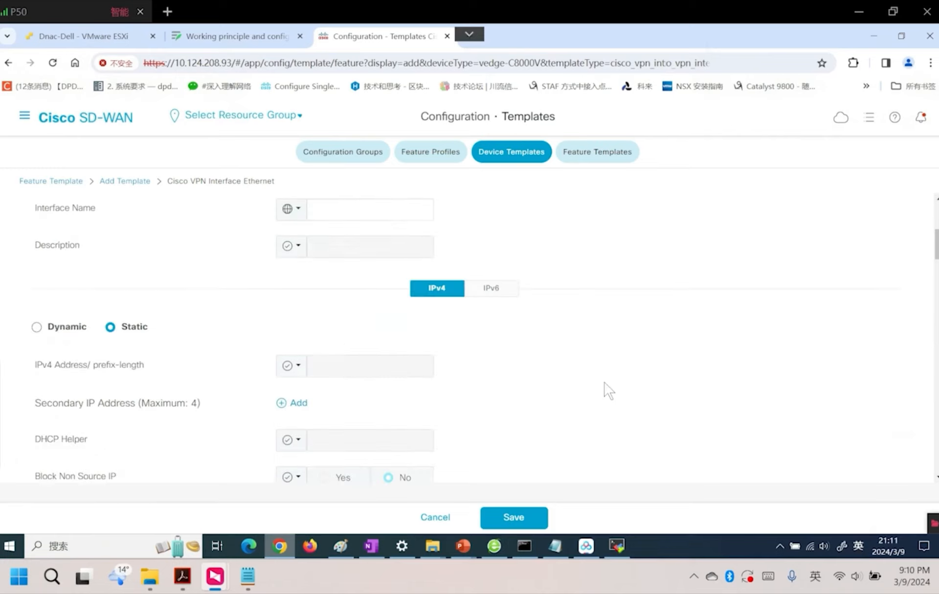
{"action": "left_click", "coordinate": [291, 366]}
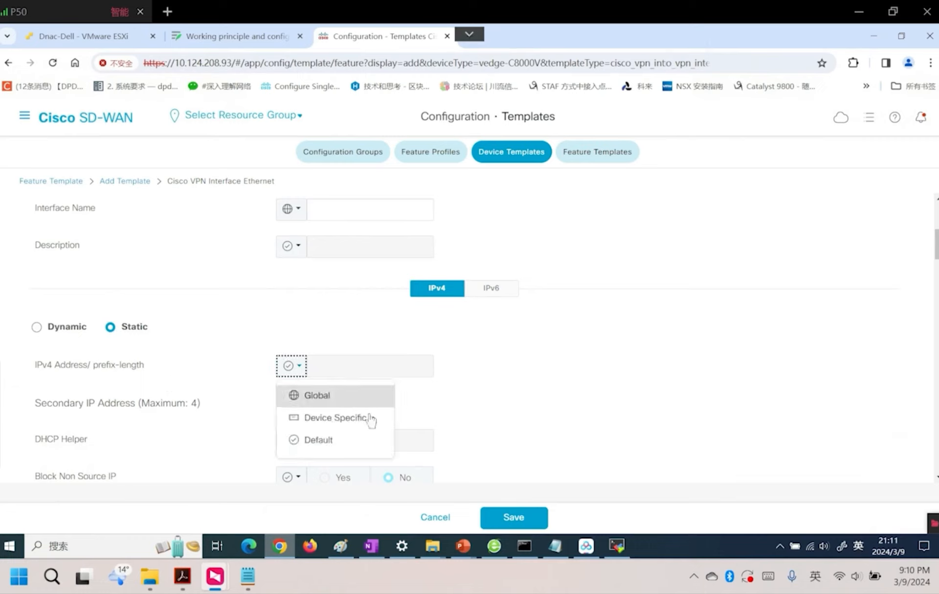
{"action": "left_click", "coordinate": [346, 418]}
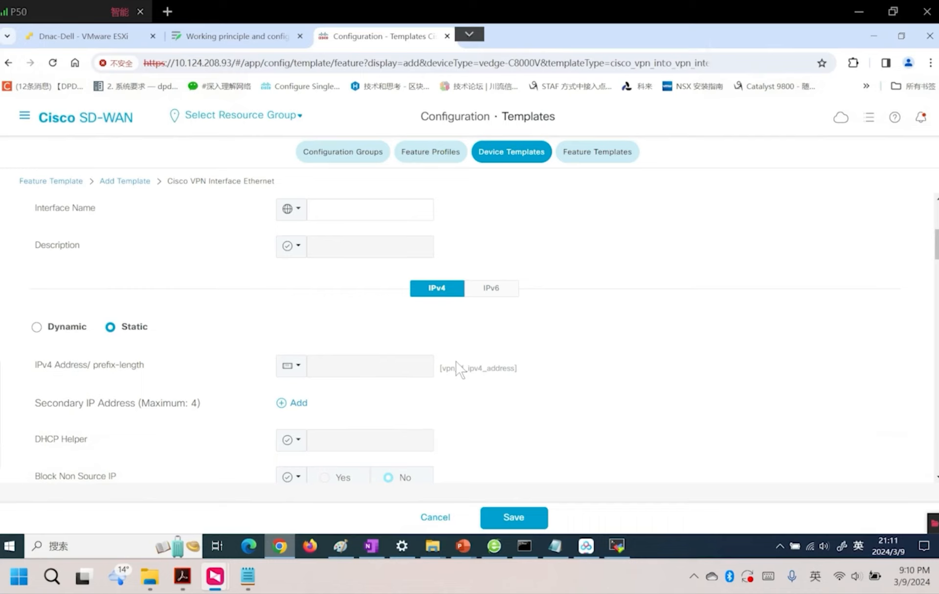
Set the Tunnel Interface to a Global value of On.
{"action": "scroll", "coordinate": [459, 369], "scroll_direction": "down", "scroll_amount": 4}
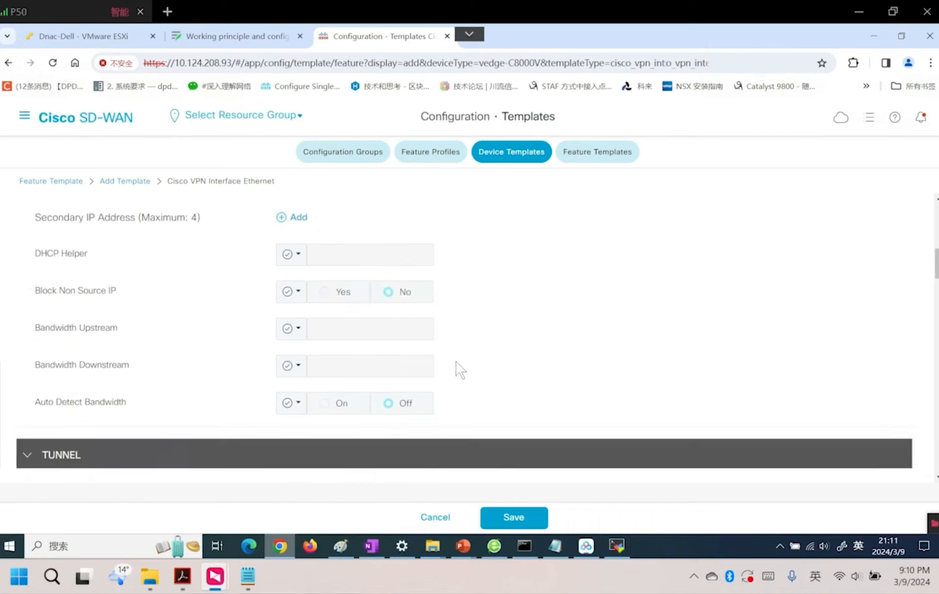
{"action": "scroll", "coordinate": [459, 369], "scroll_direction": "down", "scroll_amount": 4}
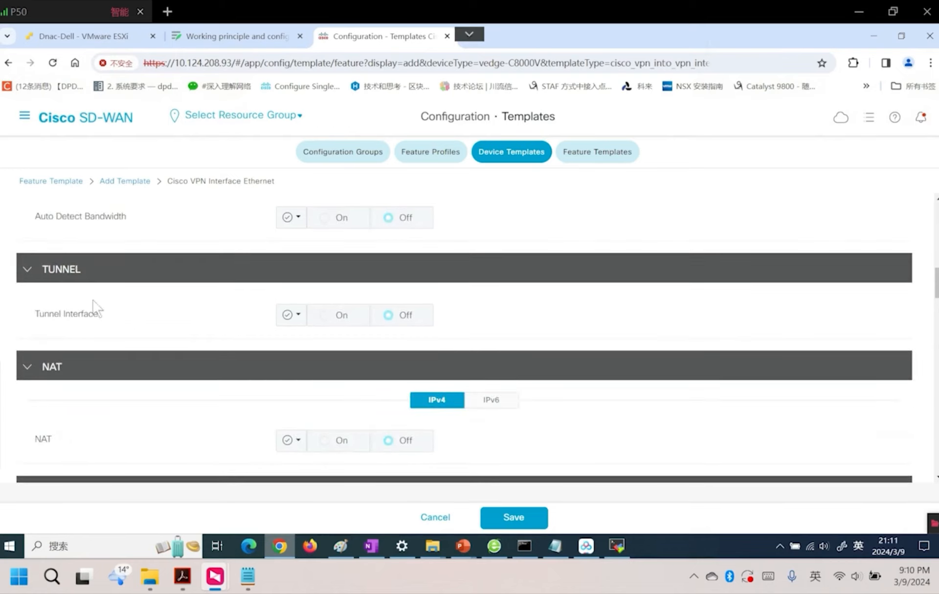
{"action": "left_click", "coordinate": [291, 314]}
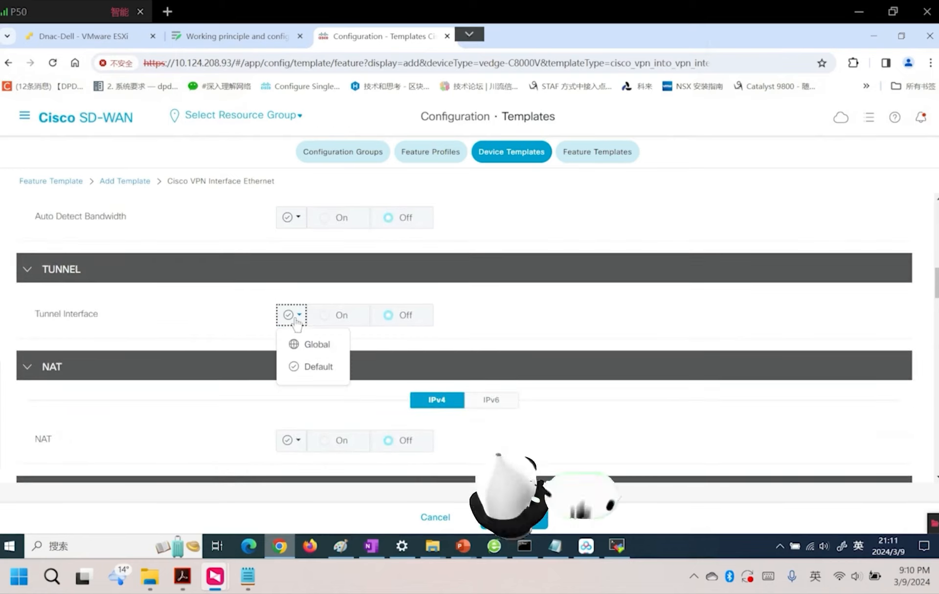
{"action": "left_click", "coordinate": [323, 345]}
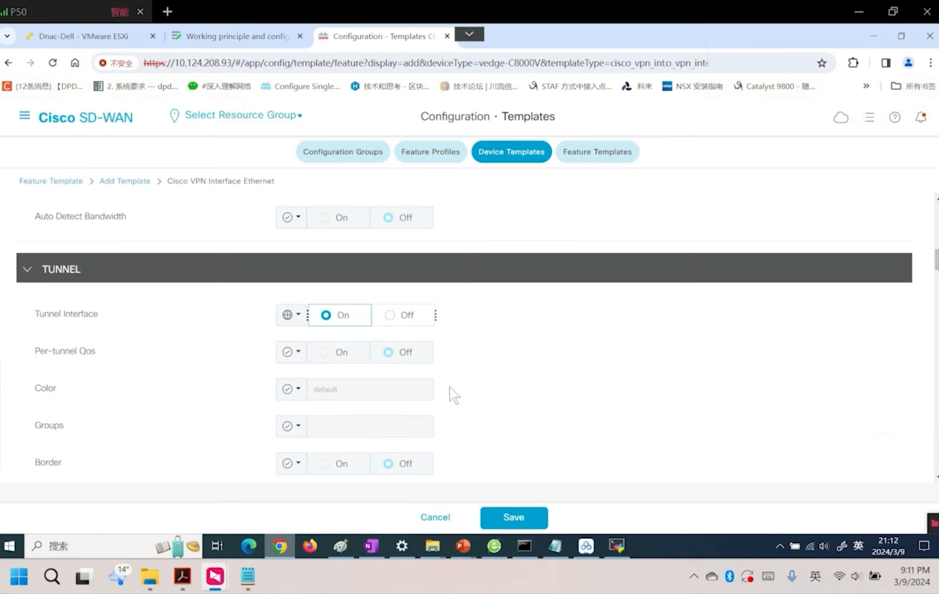
Set the tunnel Color to the Global value biz-internet.
{"action": "left_click", "coordinate": [297, 390]}
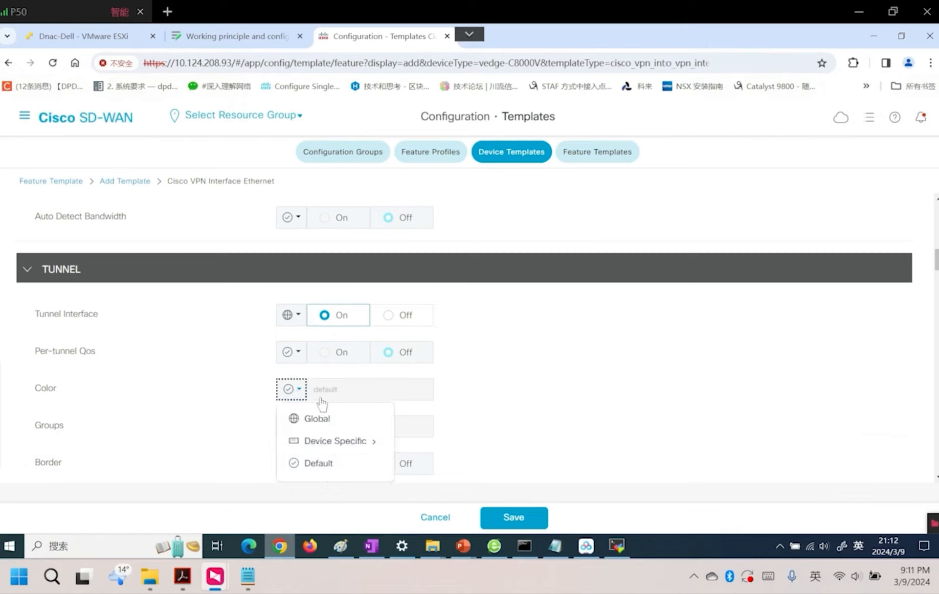
{"action": "left_click", "coordinate": [327, 418]}
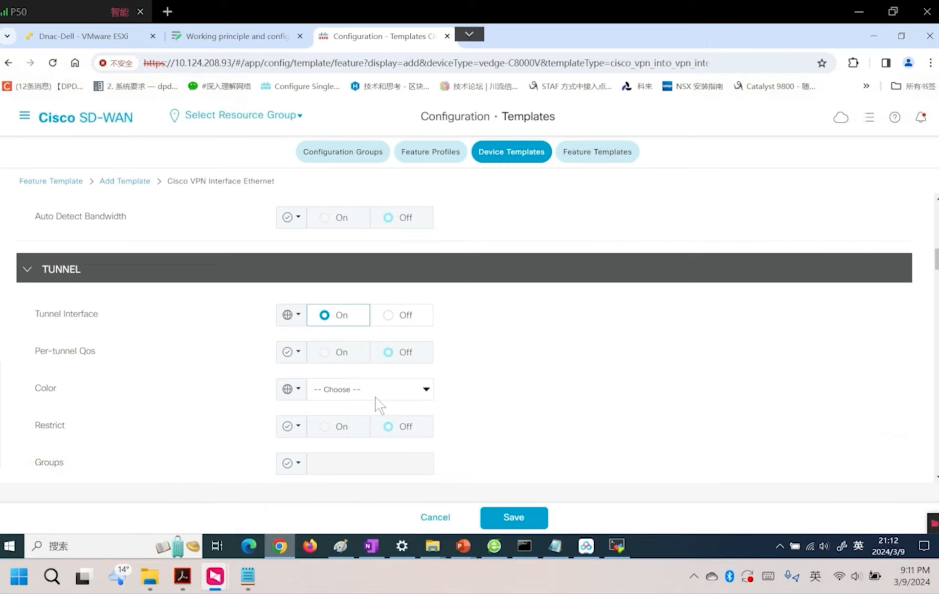
{"action": "left_click", "coordinate": [378, 391]}
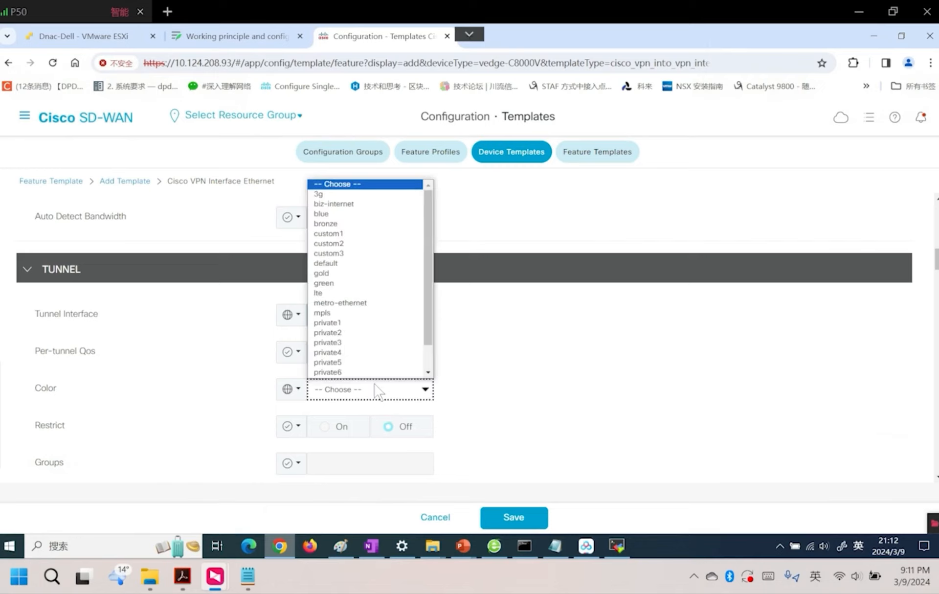
{"action": "left_click", "coordinate": [368, 204]}
Set the tunnel's Restrict option to a Global value of On.
{"action": "scroll", "coordinate": [498, 398], "scroll_direction": "down", "scroll_amount": 3}
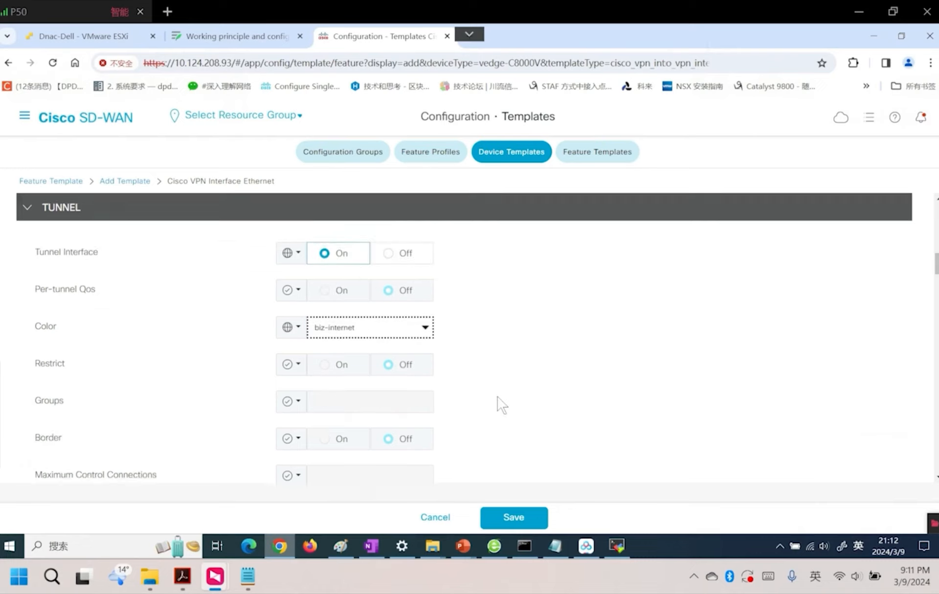
{"action": "scroll", "coordinate": [497, 398], "scroll_direction": "down", "scroll_amount": 1}
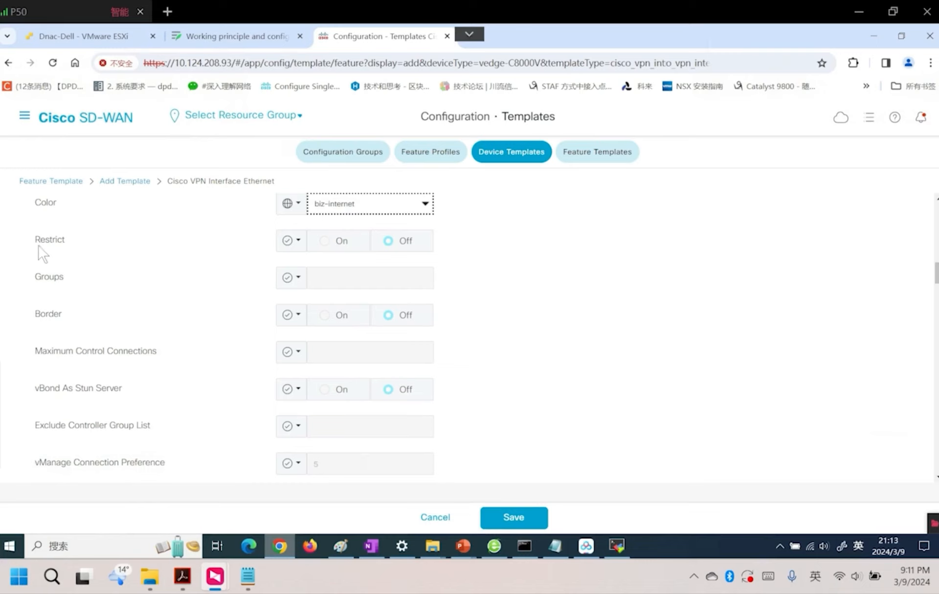
{"action": "mouse_move", "coordinate": [38, 244]}
{"action": "left_click", "coordinate": [291, 240]}
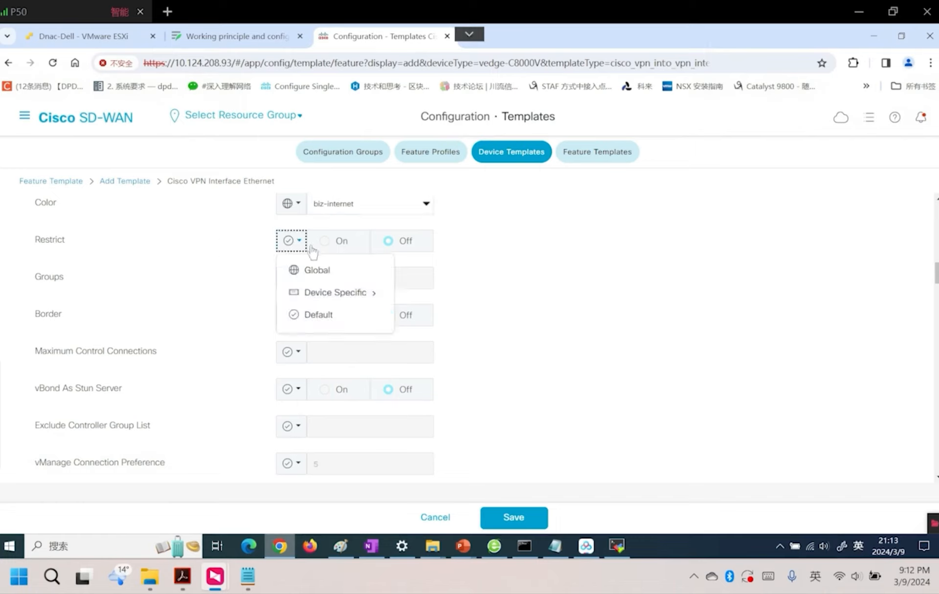
{"action": "left_click", "coordinate": [326, 272]}
{"action": "left_click", "coordinate": [323, 242]}
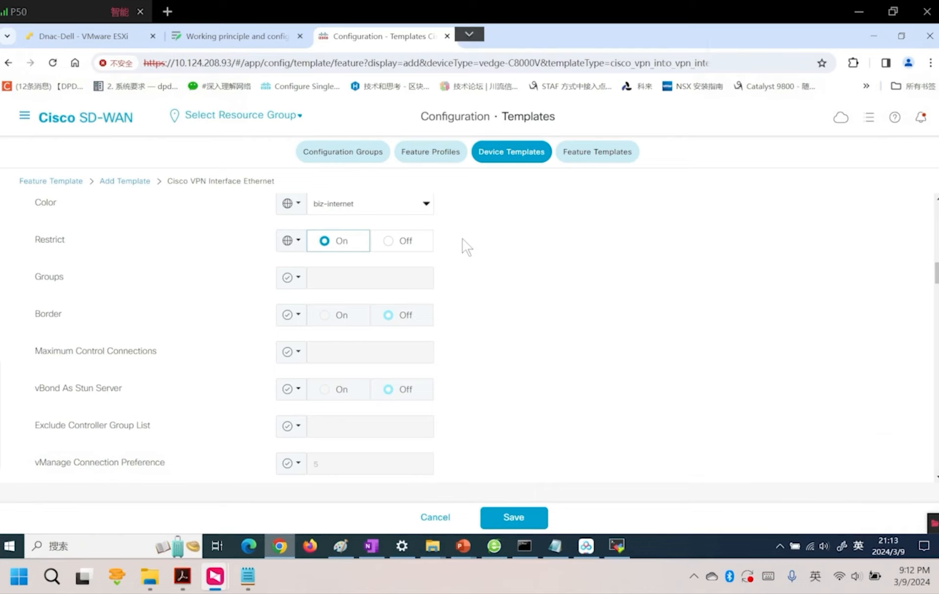
Change the device-specific key of the IPv4 Address/prefix-length to vpn0_Inter_if_ipv4_address.
{"action": "scroll", "coordinate": [490, 258], "scroll_direction": "up", "scroll_amount": 5}
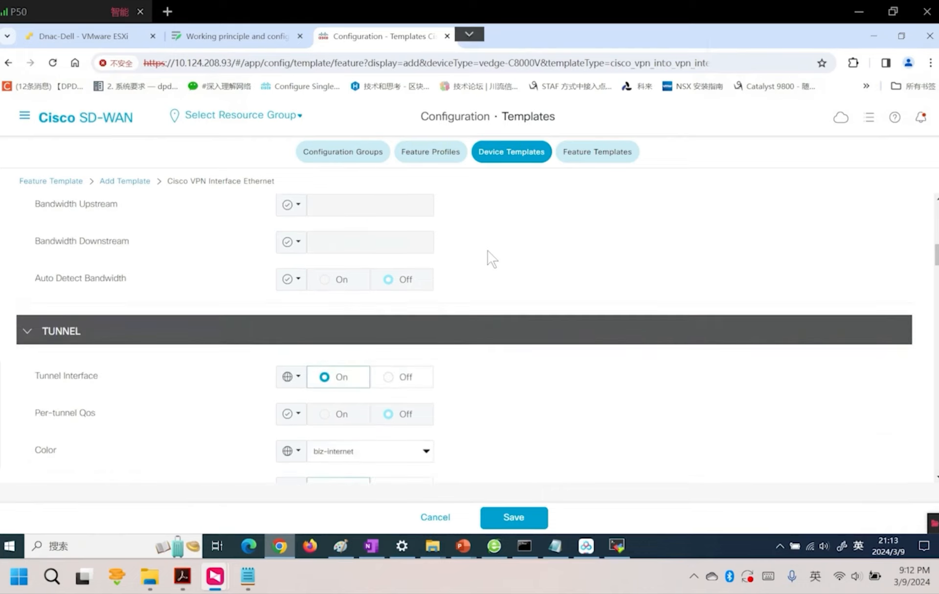
{"action": "scroll", "coordinate": [490, 258], "scroll_direction": "up", "scroll_amount": 4}
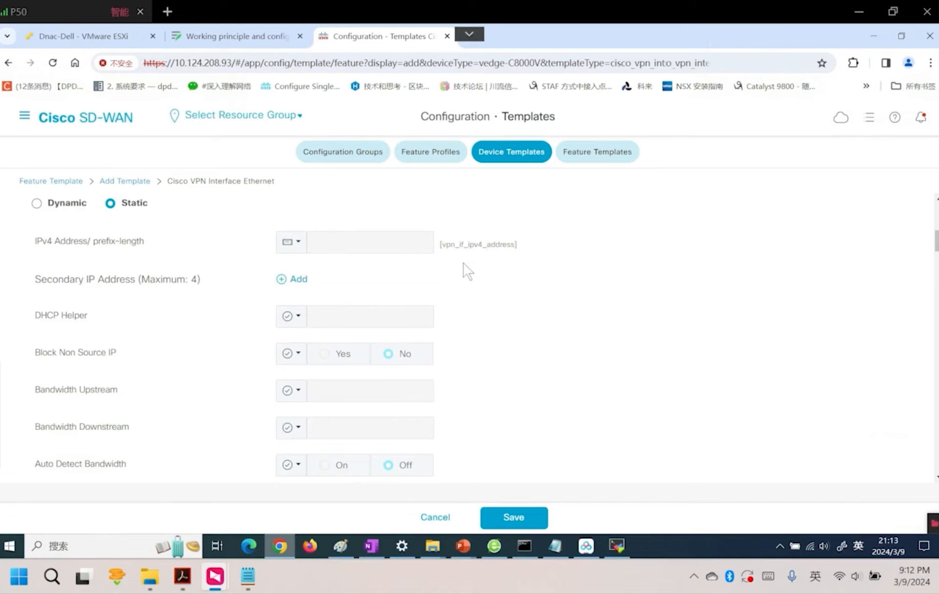
{"action": "left_click", "coordinate": [299, 247]}
{"action": "mouse_move", "coordinate": [373, 294]}
{"action": "left_click", "coordinate": [424, 320]}
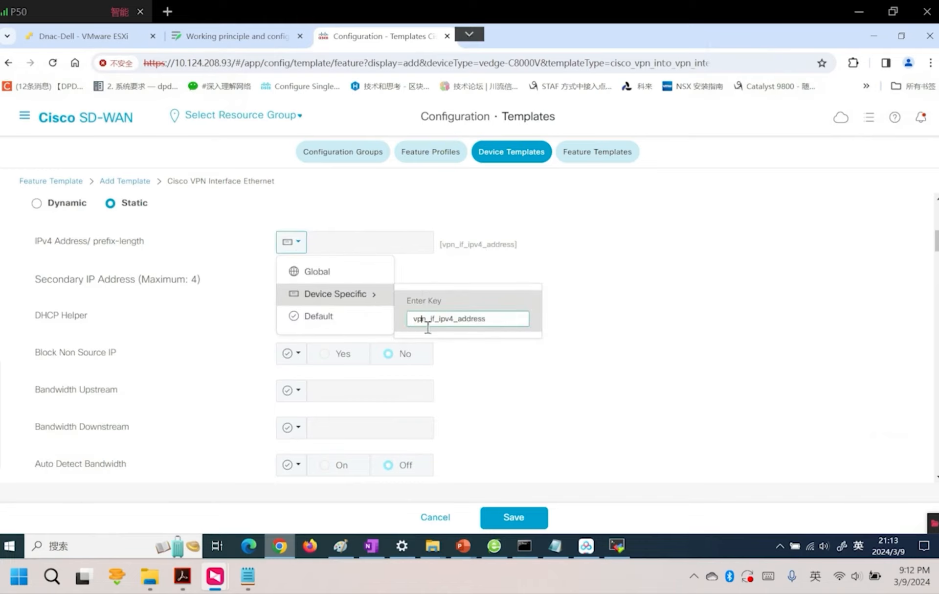
{"action": "type", "text": "0_inter"}
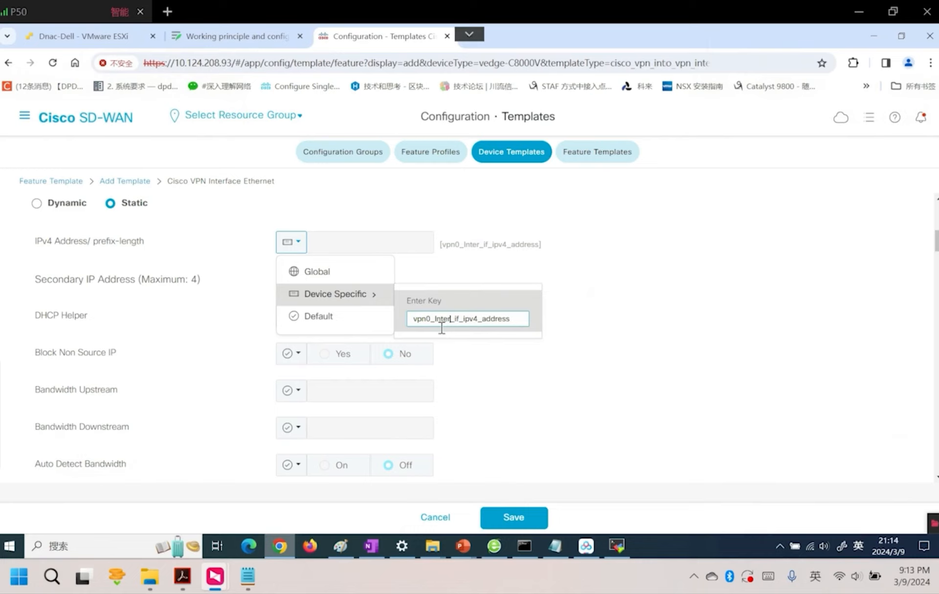
{"action": "left_click", "coordinate": [586, 362]}
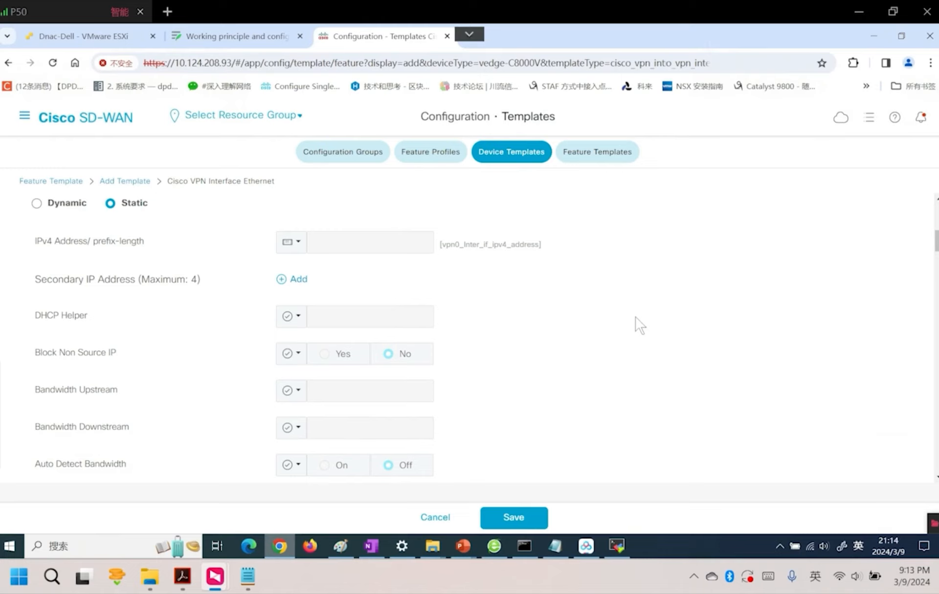
Make the Interface Name device-specific with the key vpn0_internet_if_name.
{"action": "scroll", "coordinate": [485, 339], "scroll_direction": "up", "scroll_amount": 5}
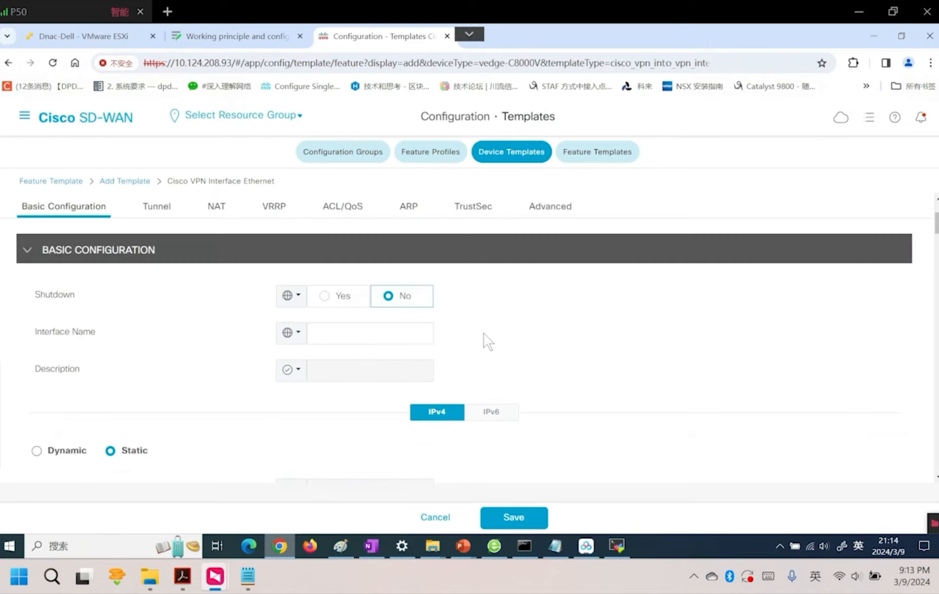
{"action": "left_click", "coordinate": [300, 334]}
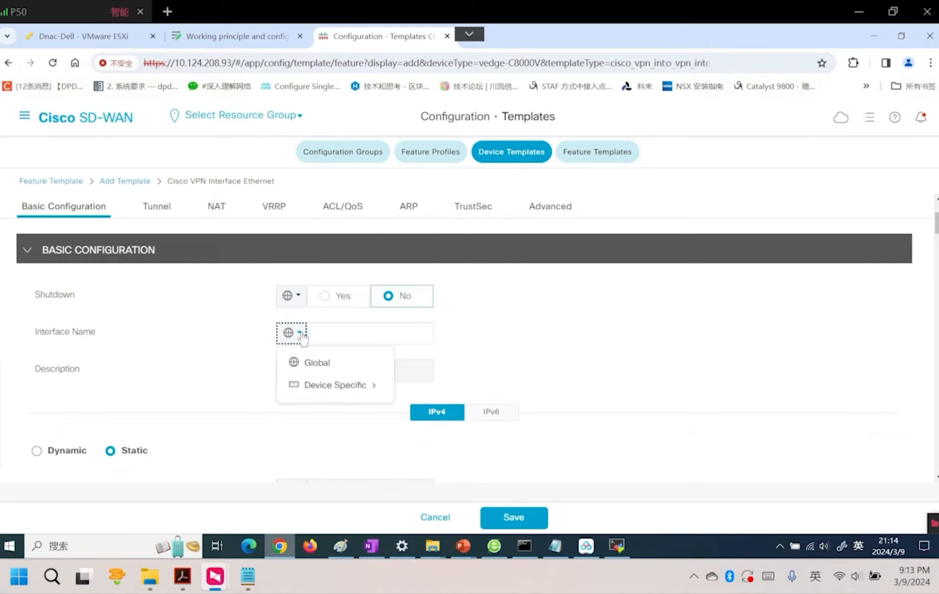
{"action": "left_click", "coordinate": [335, 385]}
{"action": "left_click", "coordinate": [293, 333]}
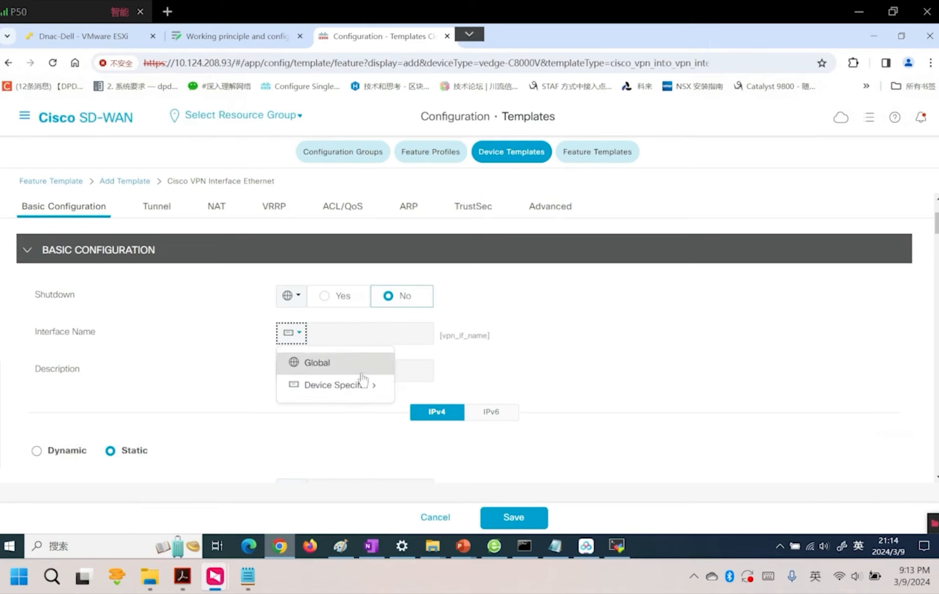
{"action": "mouse_move", "coordinate": [343, 384]}
{"action": "left_click", "coordinate": [424, 410]}
{"action": "type", "text": "0_in"}
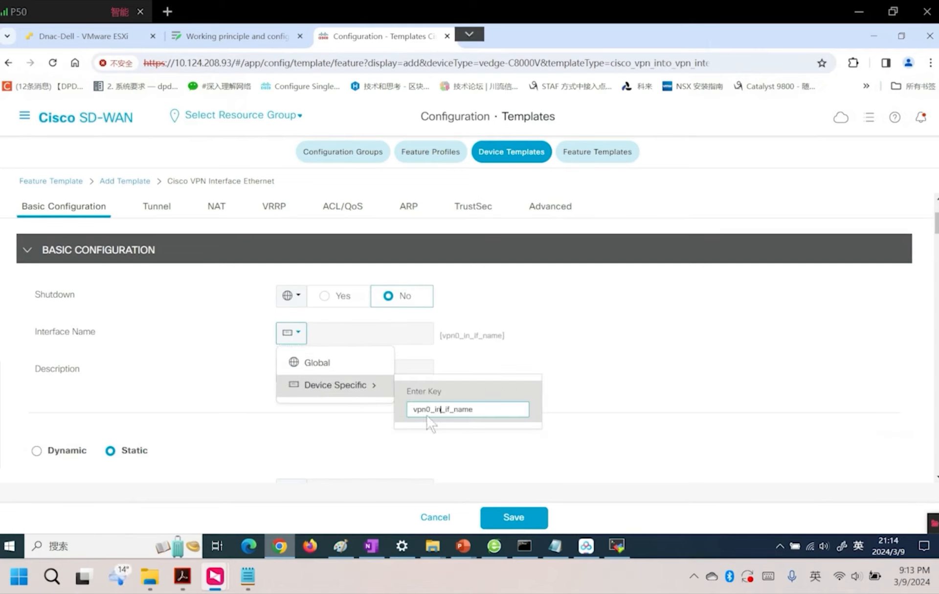
{"action": "type", "text": "ternet"}
{"action": "left_click", "coordinate": [667, 420]}
Correct the IPv4 Address/prefix-length key to vpn0_Internet_if_ipv4_address and save the interface feature template.
{"action": "scroll", "coordinate": [529, 421], "scroll_direction": "down", "scroll_amount": 3}
{"action": "left_click", "coordinate": [296, 367]}
{"action": "mouse_move", "coordinate": [356, 420]}
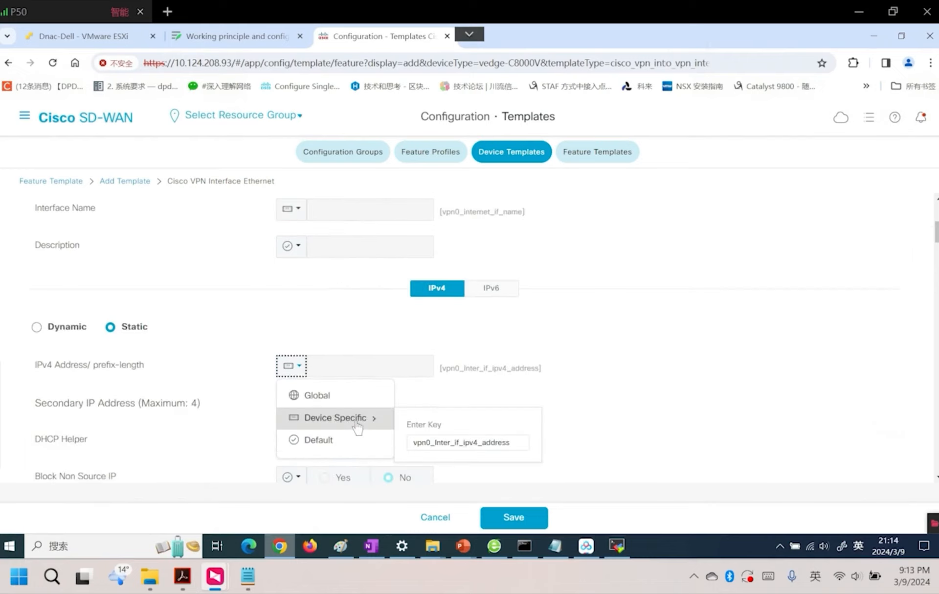
{"action": "left_click", "coordinate": [451, 443]}
{"action": "type", "text": "net"}
{"action": "left_click", "coordinate": [591, 438]}
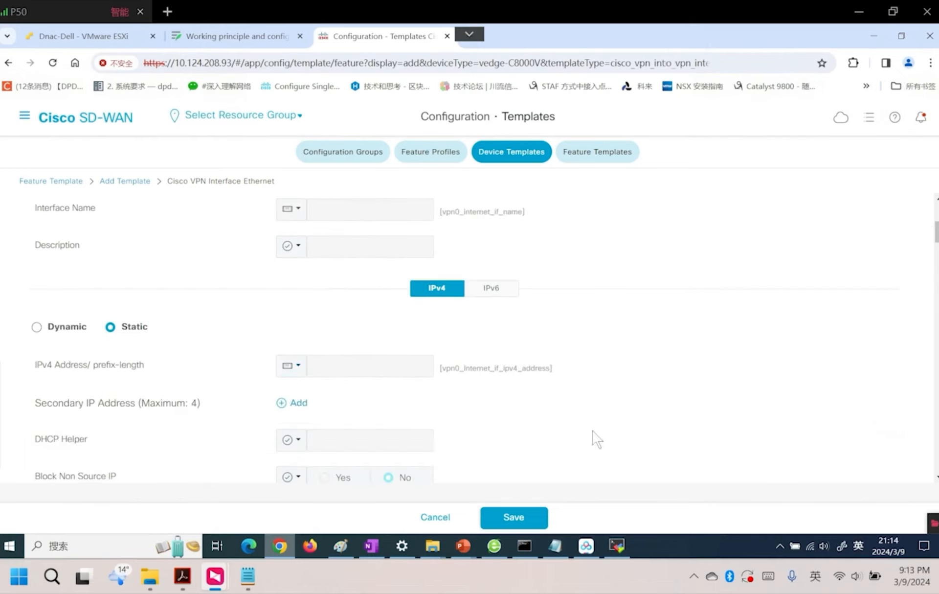
{"action": "left_click", "coordinate": [530, 521]}
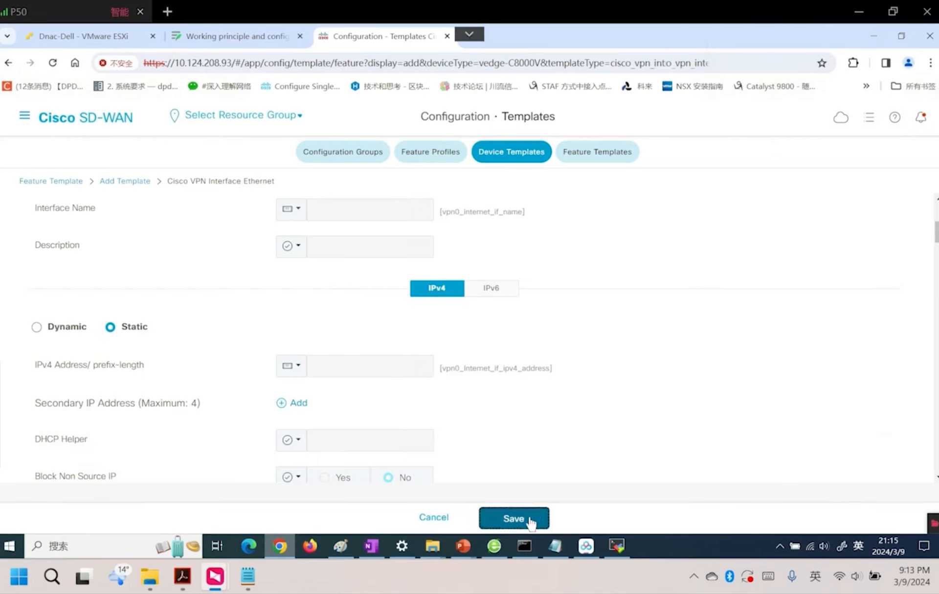
Add another Cisco VPN Interface Ethernet under VPN 0 and start creating a new feature template for it.
{"action": "scroll", "coordinate": [303, 411], "scroll_direction": "down", "scroll_amount": 5}
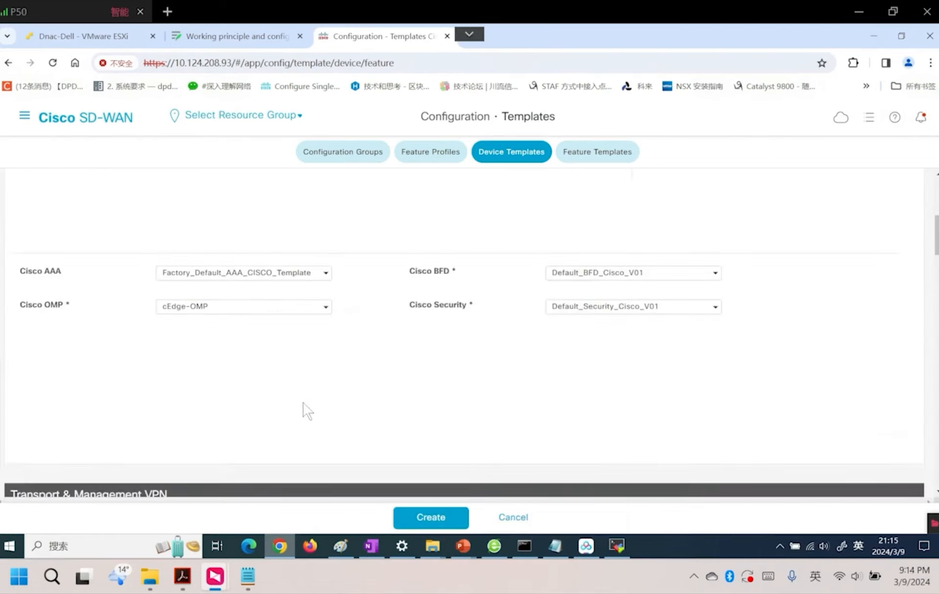
{"action": "scroll", "coordinate": [215, 380], "scroll_direction": "down", "scroll_amount": 3}
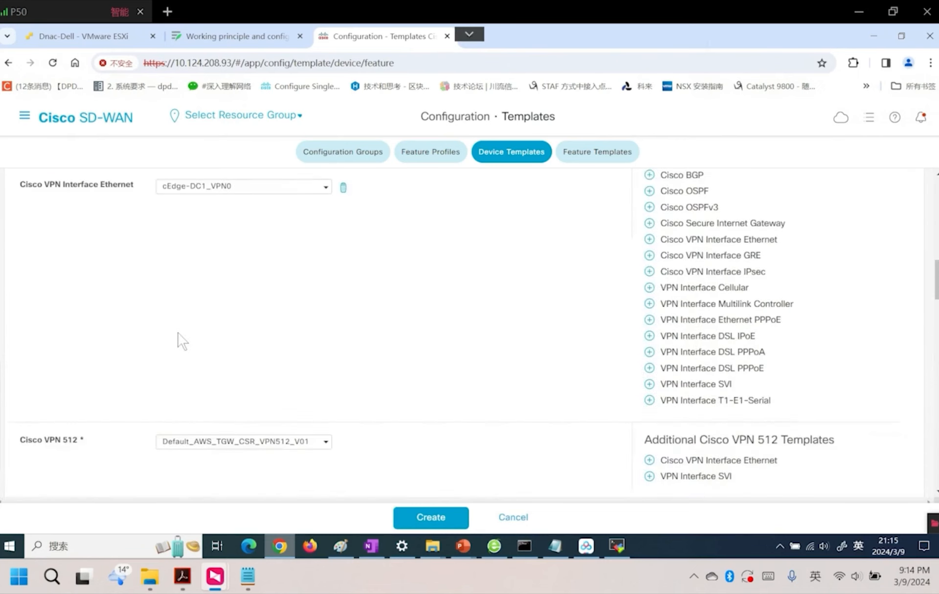
{"action": "scroll", "coordinate": [181, 342], "scroll_direction": "up", "scroll_amount": 2}
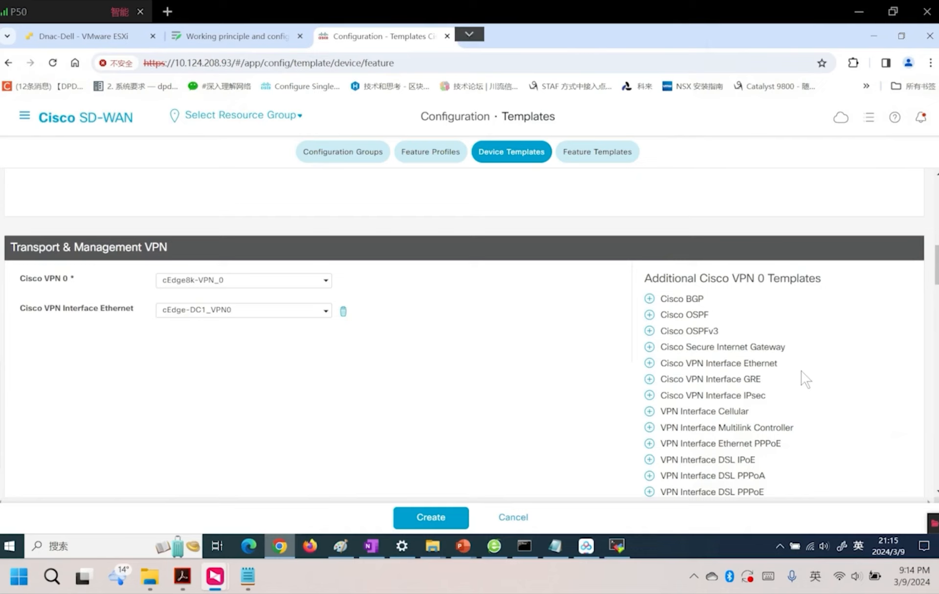
{"action": "scroll", "coordinate": [806, 379], "scroll_direction": "down", "scroll_amount": 2}
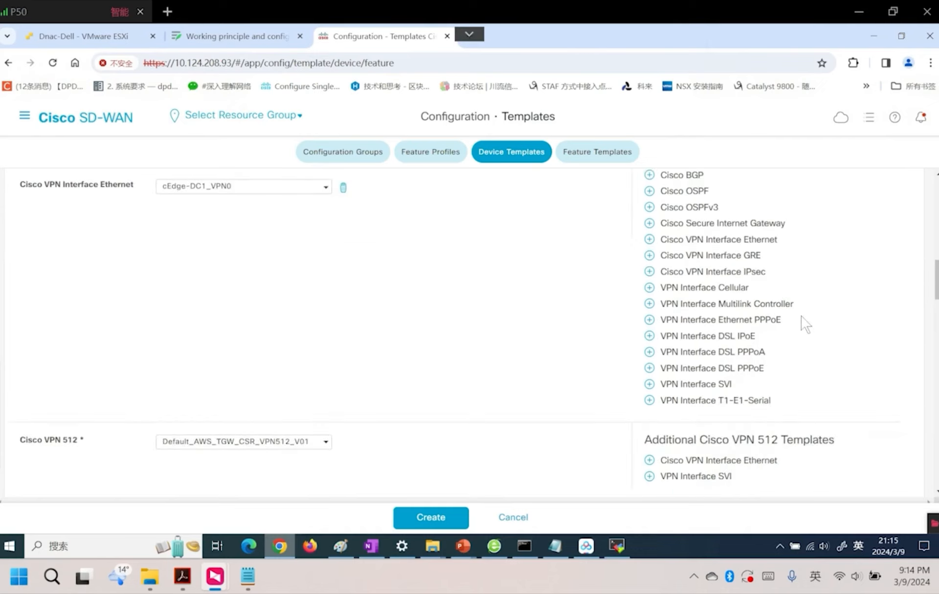
{"action": "scroll", "coordinate": [805, 323], "scroll_direction": "up", "scroll_amount": 1}
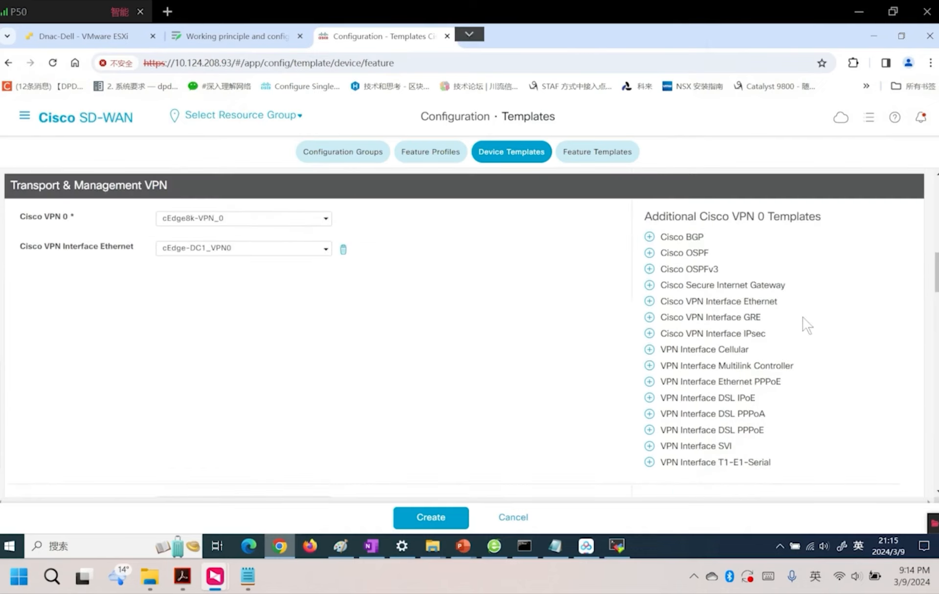
{"action": "left_click", "coordinate": [718, 301]}
{"action": "left_click", "coordinate": [325, 280]}
{"action": "left_click", "coordinate": [180, 428]}
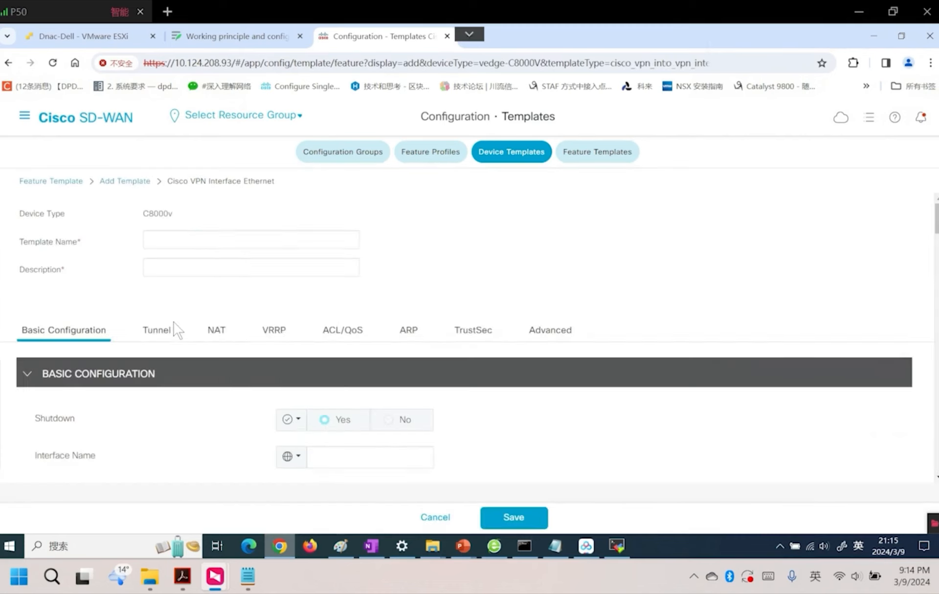
Name the new interface template cEdge-DC1_VPN0 and copy the same text into its description.
{"action": "left_click", "coordinate": [181, 240]}
{"action": "type", "text": "cEdge-DC1_VPN10"}
{"action": "key", "text": "BackSpace"}
{"action": "key", "text": "BackSpace"}
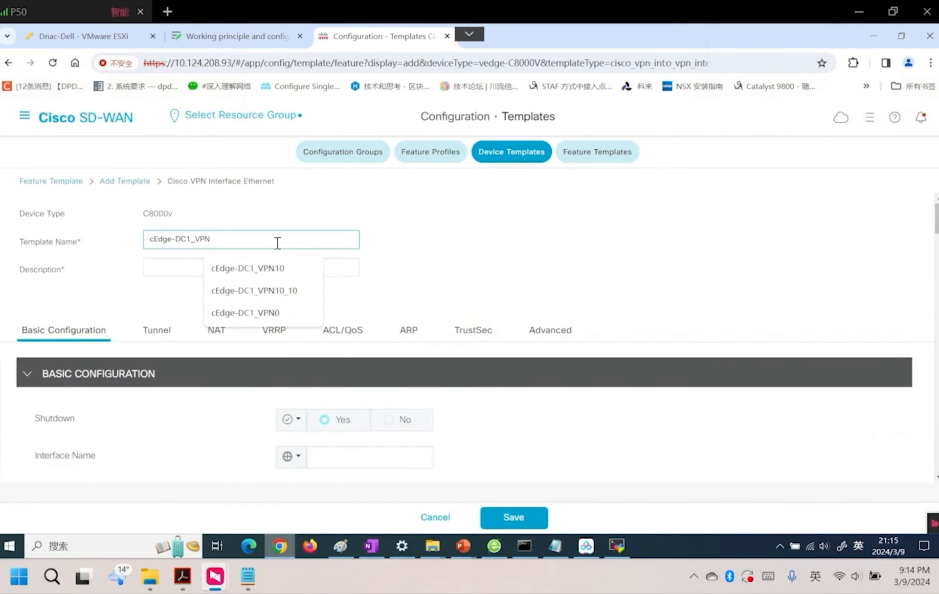
{"action": "type", "text": "0"}
{"action": "left_click", "coordinate": [208, 268]}
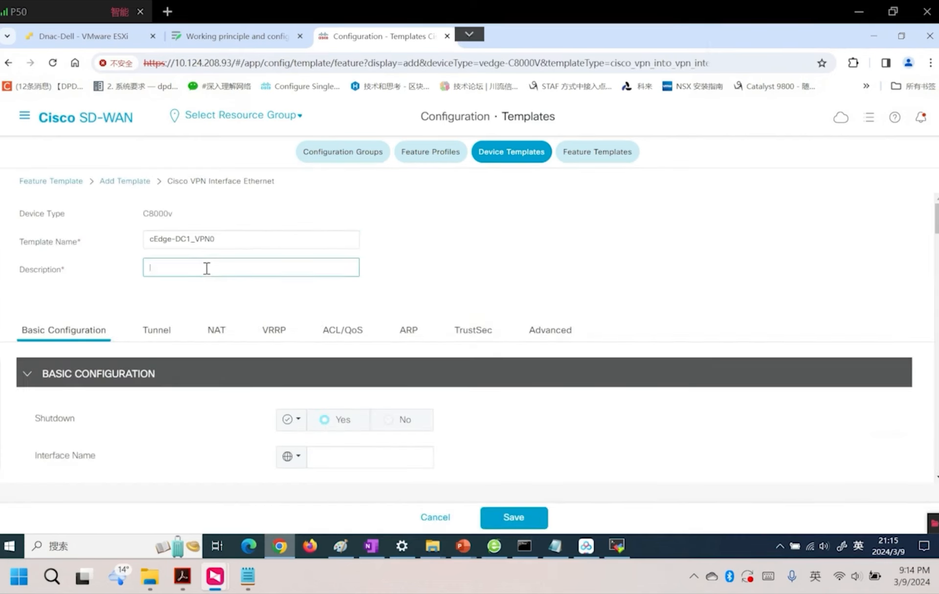
{"action": "left_click_drag", "start_coordinate": [219, 240], "coordinate": [122, 236]}
{"action": "key", "text": "ctrl+c"}
{"action": "left_click", "coordinate": [206, 269]}
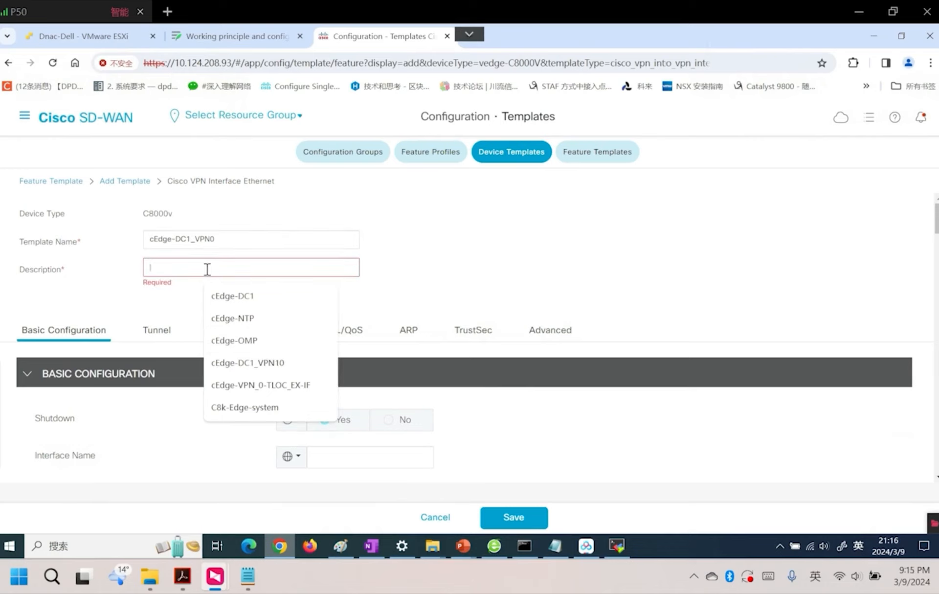
{"action": "key", "text": "ctrl+v"}
Change both the template name and the description to cEdge8k-DC1_VPN0_mpls.
{"action": "left_click", "coordinate": [172, 269]}
{"action": "type", "text": "8k"}
{"action": "left_click", "coordinate": [173, 240]}
{"action": "type", "text": "8k"}
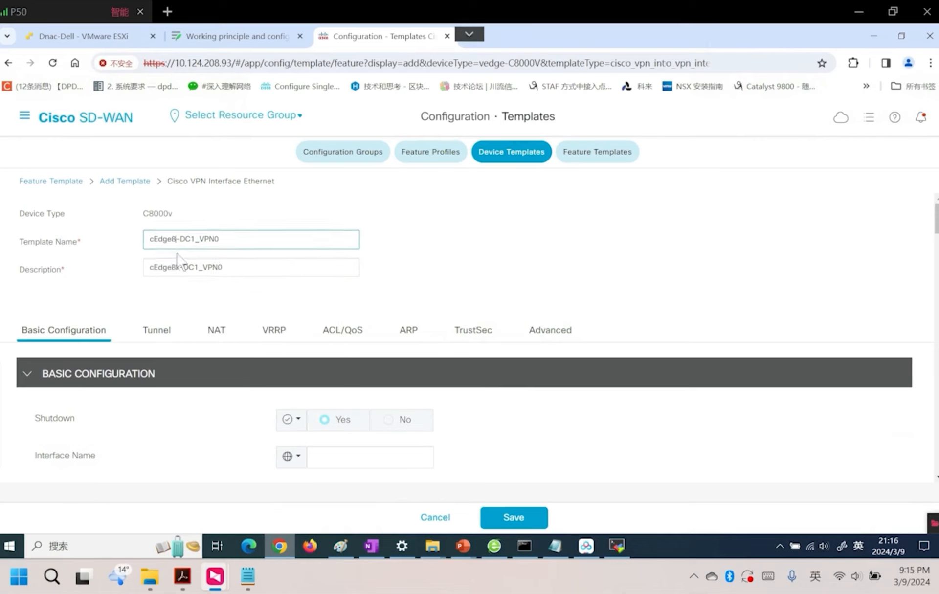
{"action": "left_click", "coordinate": [263, 270]}
{"action": "type", "text": "_mpls"}
{"action": "left_click", "coordinate": [243, 240]}
Set Shutdown to a Global value of No and make the Interface Name device-specific with the key vpn0_mpls_if_name.
{"action": "left_click", "coordinate": [388, 420]}
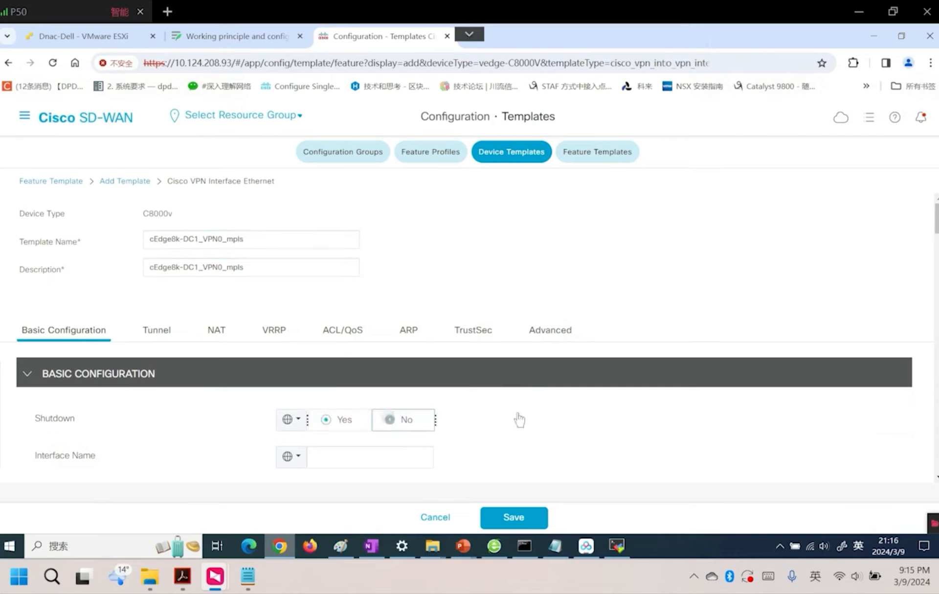
{"action": "scroll", "coordinate": [504, 420], "scroll_direction": "down", "scroll_amount": 1}
{"action": "left_click", "coordinate": [298, 395]}
{"action": "left_click", "coordinate": [326, 444]}
{"action": "left_click", "coordinate": [299, 397]}
{"action": "mouse_move", "coordinate": [343, 446]}
{"action": "left_click", "coordinate": [430, 472]}
{"action": "type", "text": "0_mpls_if_name"}
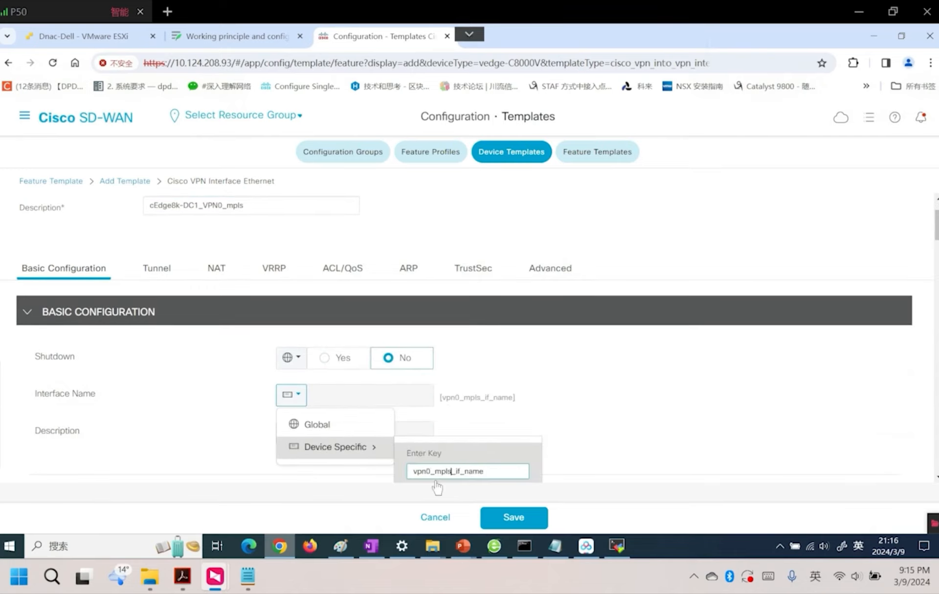
{"action": "left_click", "coordinate": [645, 415]}
Make the static IPv4 Address/prefix-length device-specific with the key vpn0_mpls_if_ipv4_address.
{"action": "scroll", "coordinate": [534, 361], "scroll_direction": "down", "scroll_amount": 5}
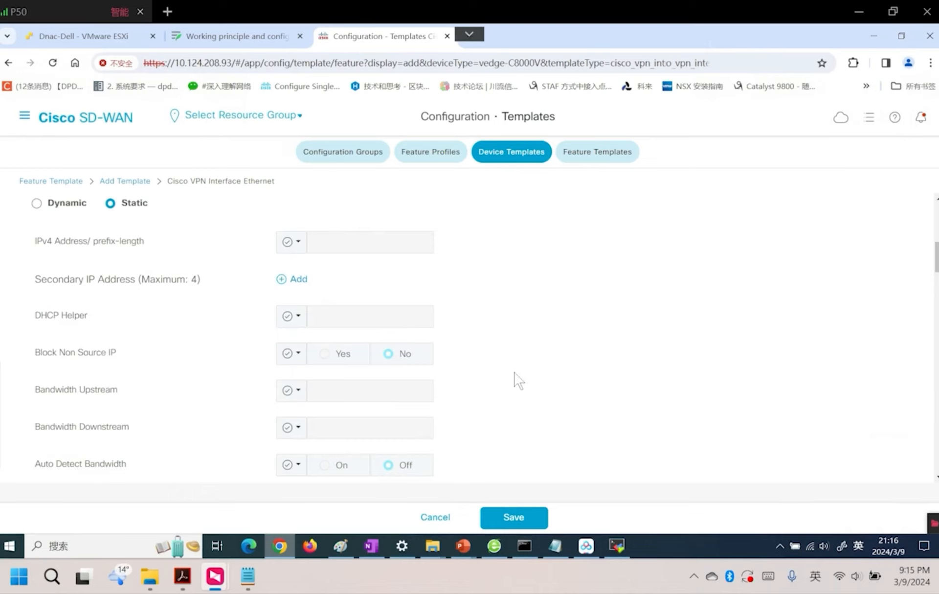
{"action": "left_click", "coordinate": [292, 242]}
{"action": "mouse_move", "coordinate": [381, 302]}
{"action": "left_click", "coordinate": [430, 319]}
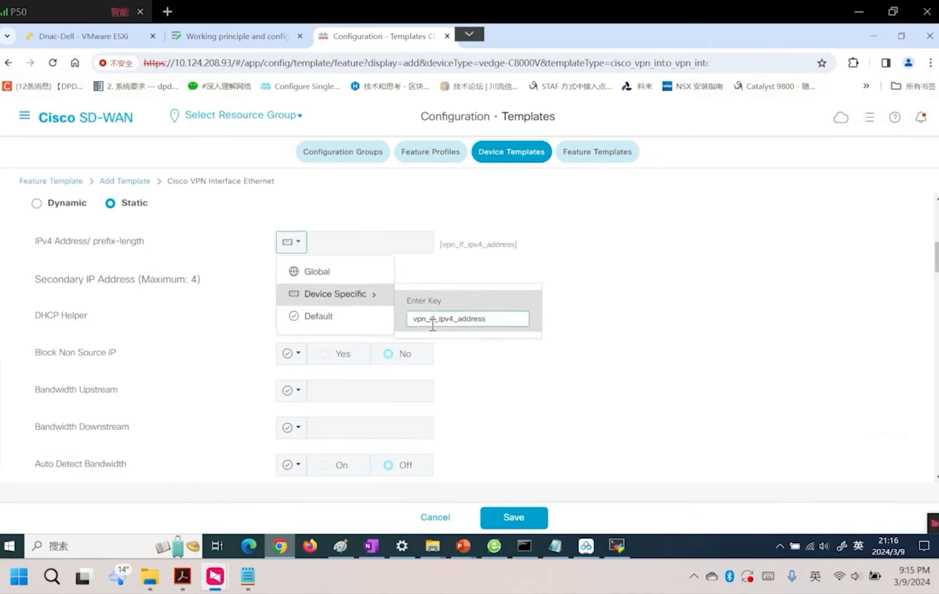
{"action": "type", "text": "0_mpls"}
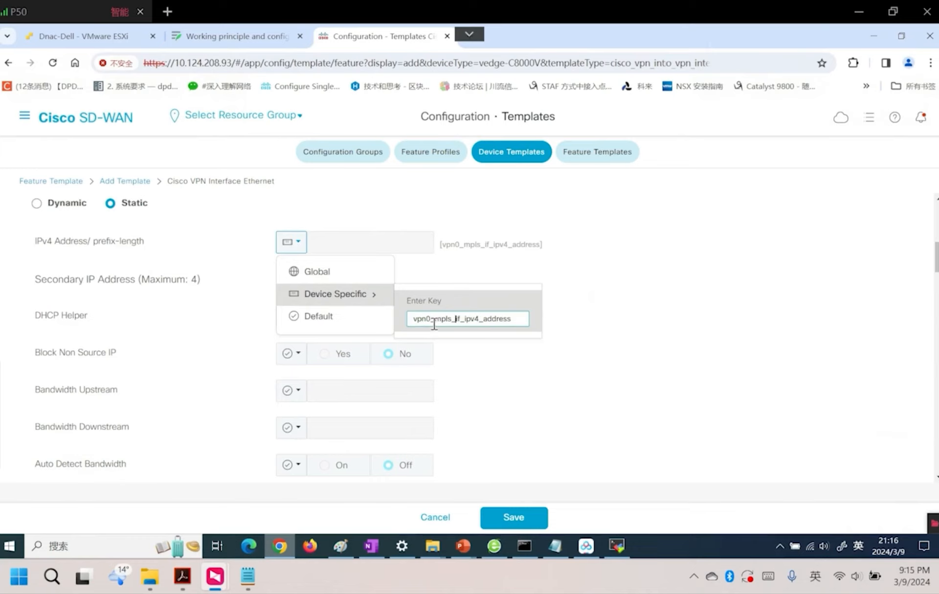
{"action": "left_click", "coordinate": [593, 414]}
Set the MPLS interface template's Tunnel Interface to a Global value of On.
{"action": "scroll", "coordinate": [520, 357], "scroll_direction": "down", "scroll_amount": 3}
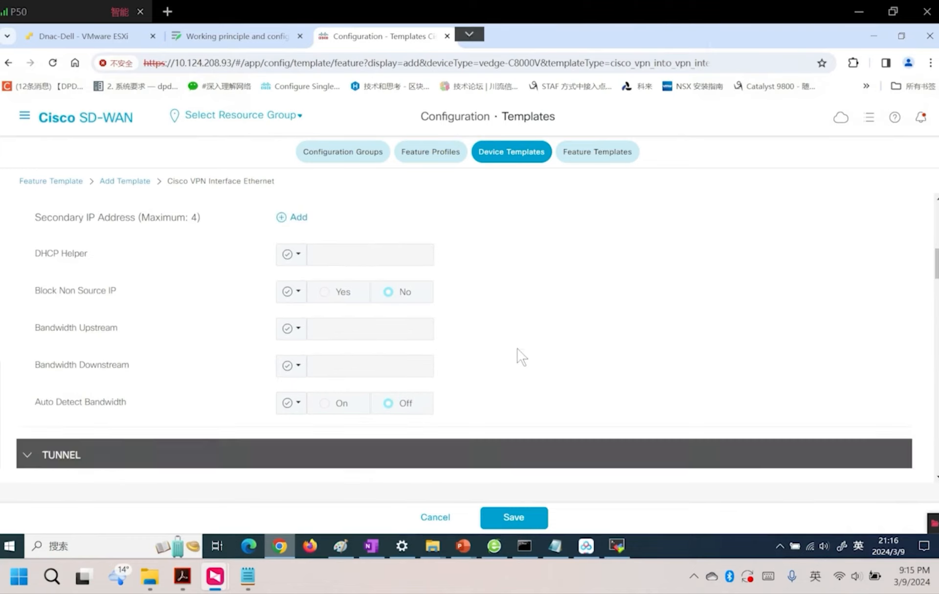
{"action": "left_click", "coordinate": [296, 439]}
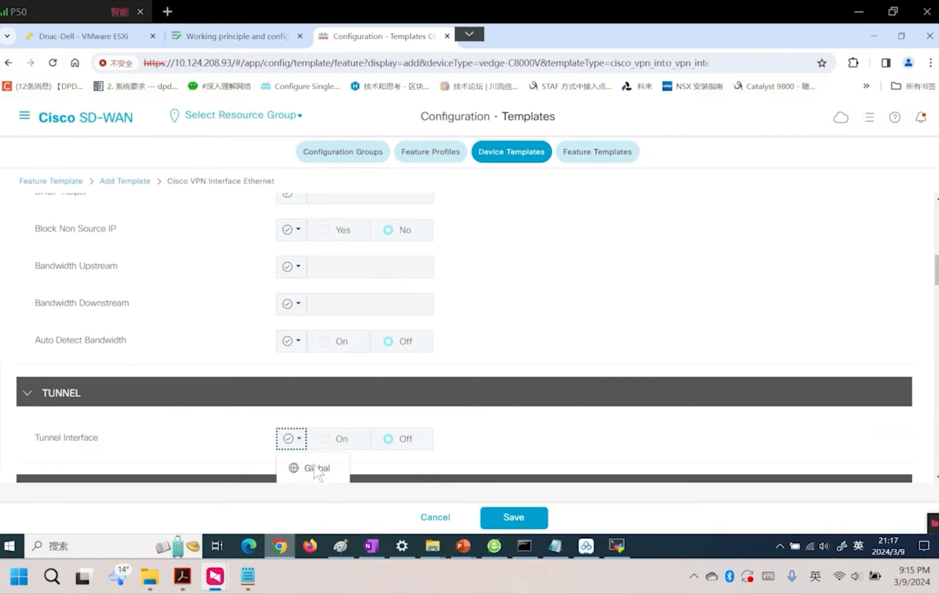
{"action": "left_click", "coordinate": [316, 468]}
{"action": "scroll", "coordinate": [585, 415], "scroll_direction": "down", "scroll_amount": 4}
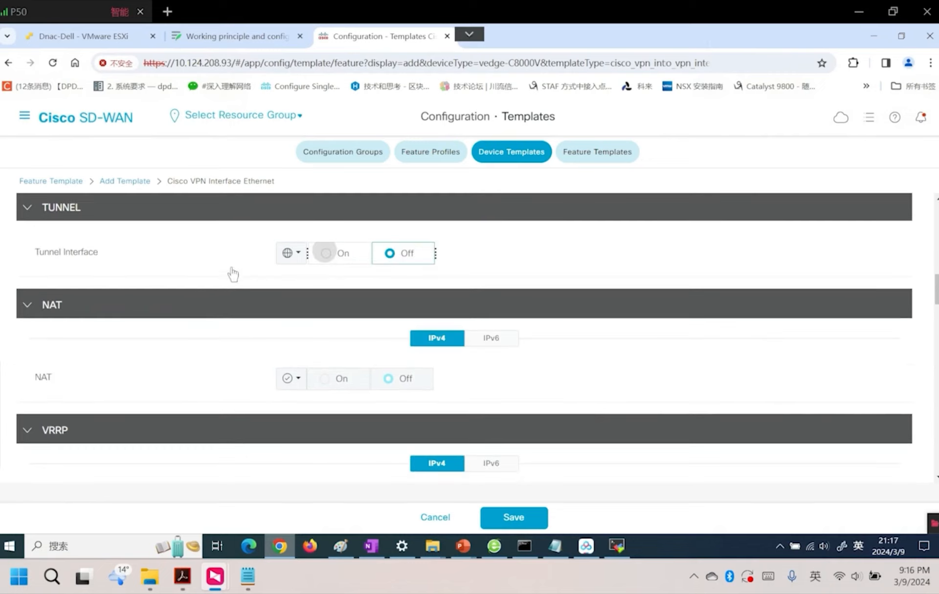
{"action": "left_click", "coordinate": [325, 253]}
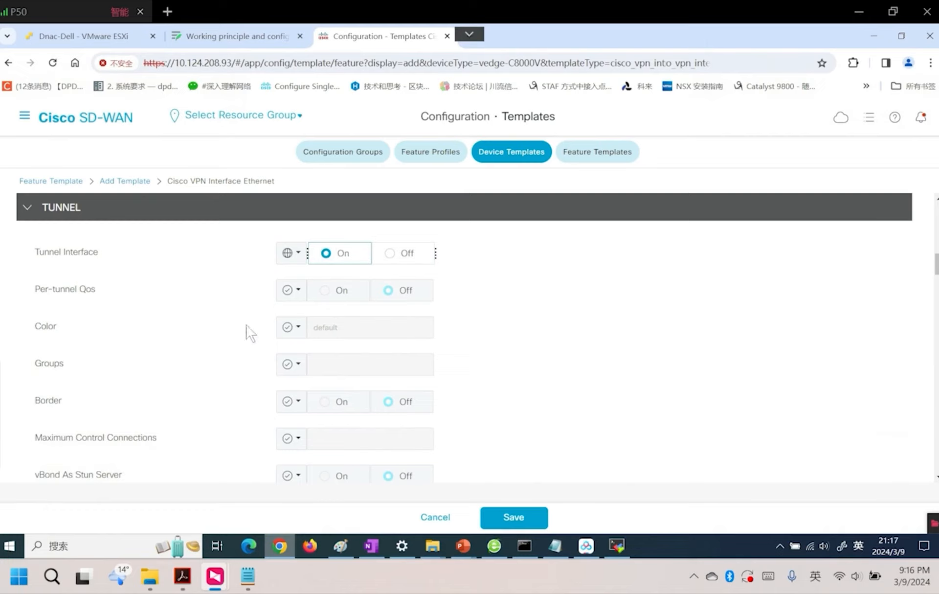
Set the tunnel Color to the Global value mpls.
{"action": "scroll", "coordinate": [303, 337], "scroll_direction": "down", "scroll_amount": 3}
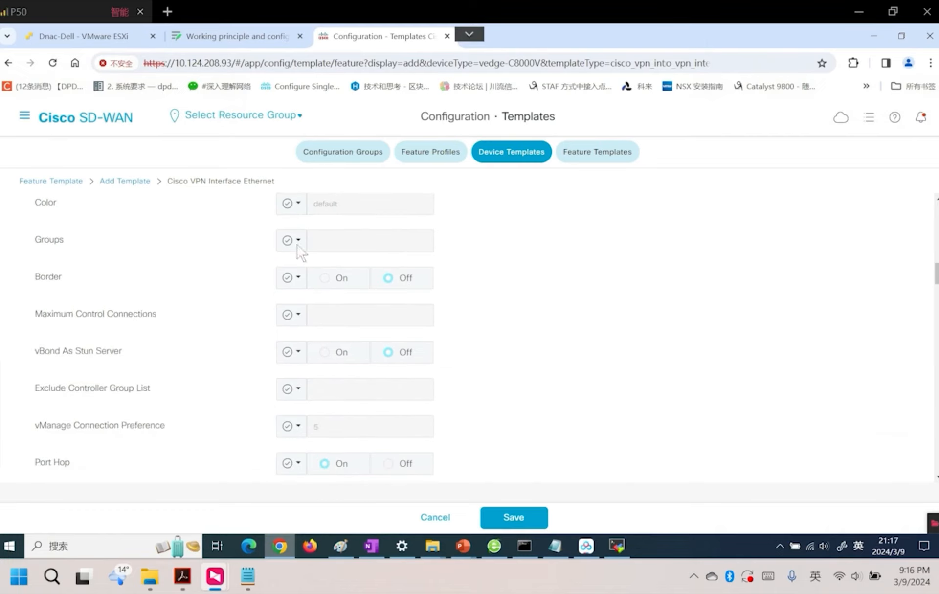
{"action": "left_click", "coordinate": [299, 206]}
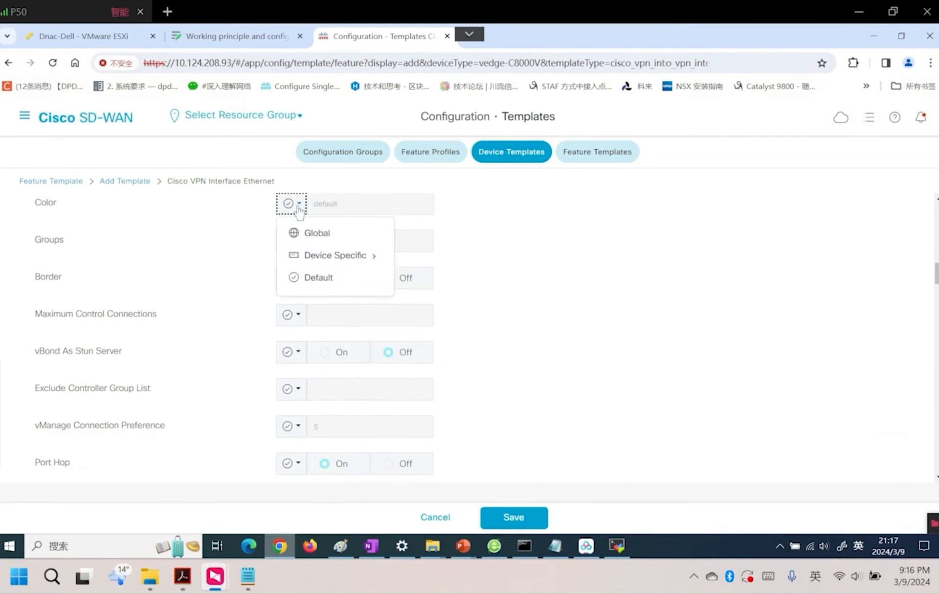
{"action": "mouse_move", "coordinate": [350, 265]}
{"action": "left_click", "coordinate": [343, 234]}
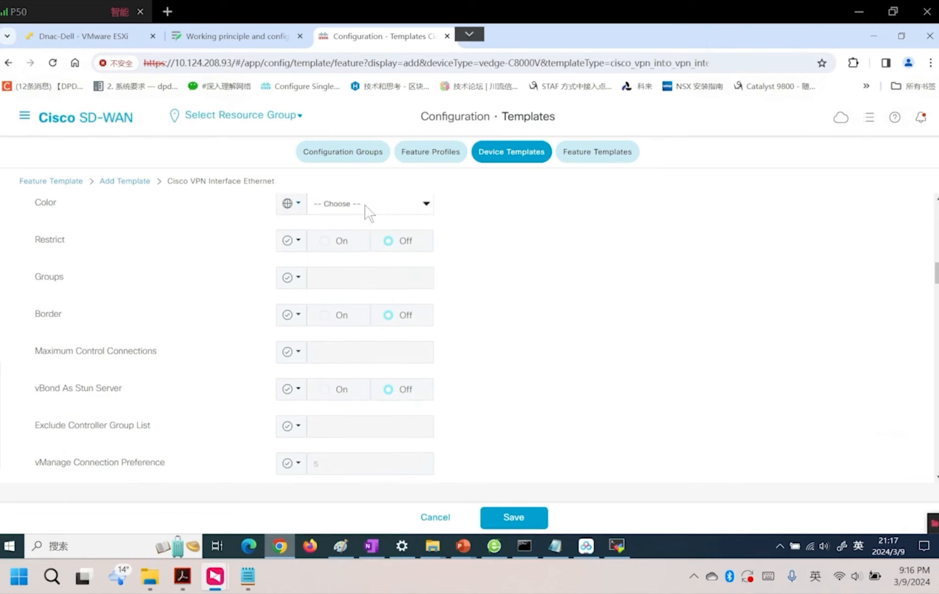
{"action": "left_click", "coordinate": [366, 206]}
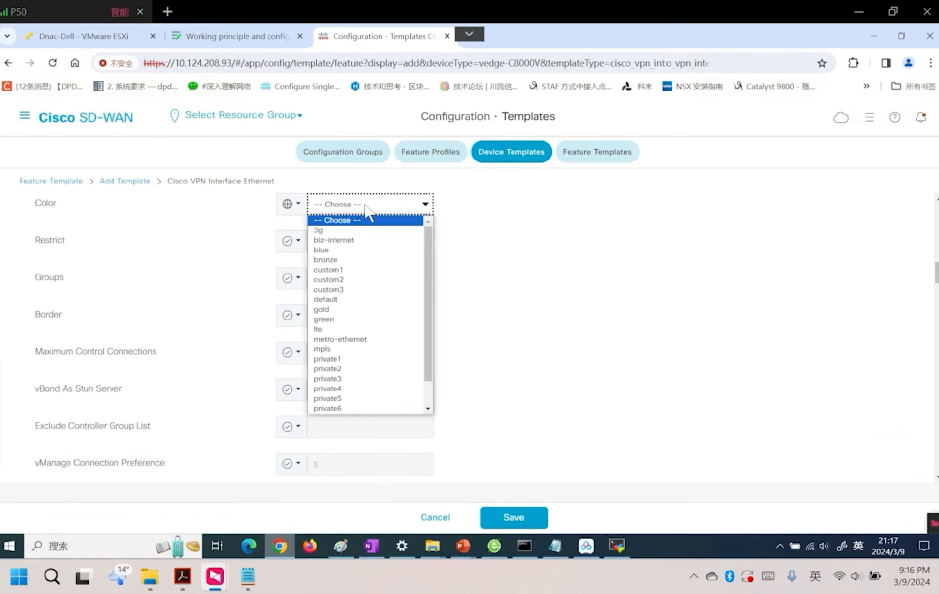
{"action": "left_click", "coordinate": [335, 349]}
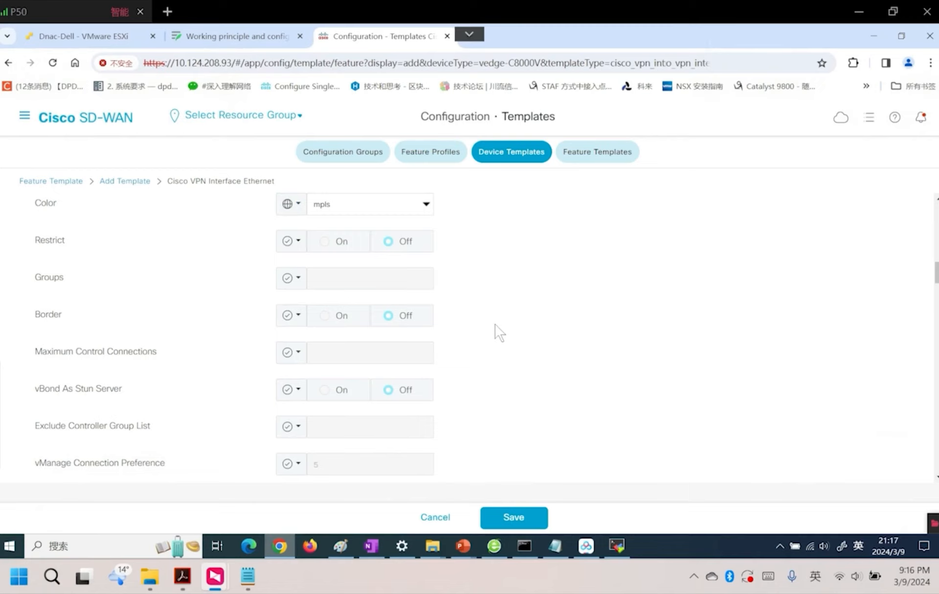
Set the mpls tunnel's Restrict option to a Global value of On and save the feature template.
{"action": "scroll", "coordinate": [494, 329], "scroll_direction": "down", "scroll_amount": 1}
{"action": "scroll", "coordinate": [491, 332], "scroll_direction": "up", "scroll_amount": 1}
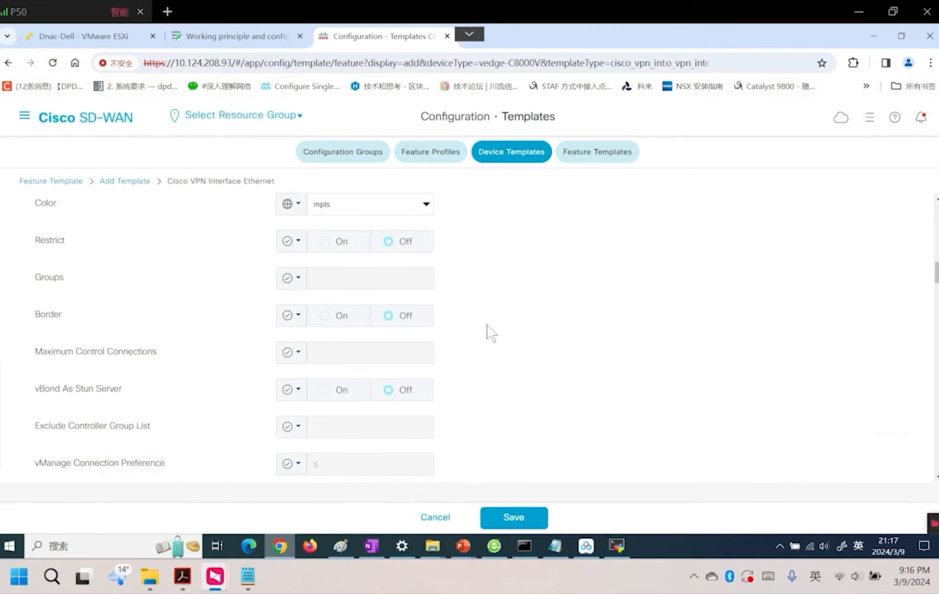
{"action": "left_click", "coordinate": [295, 243]}
{"action": "left_click", "coordinate": [325, 269]}
{"action": "left_click", "coordinate": [326, 243]}
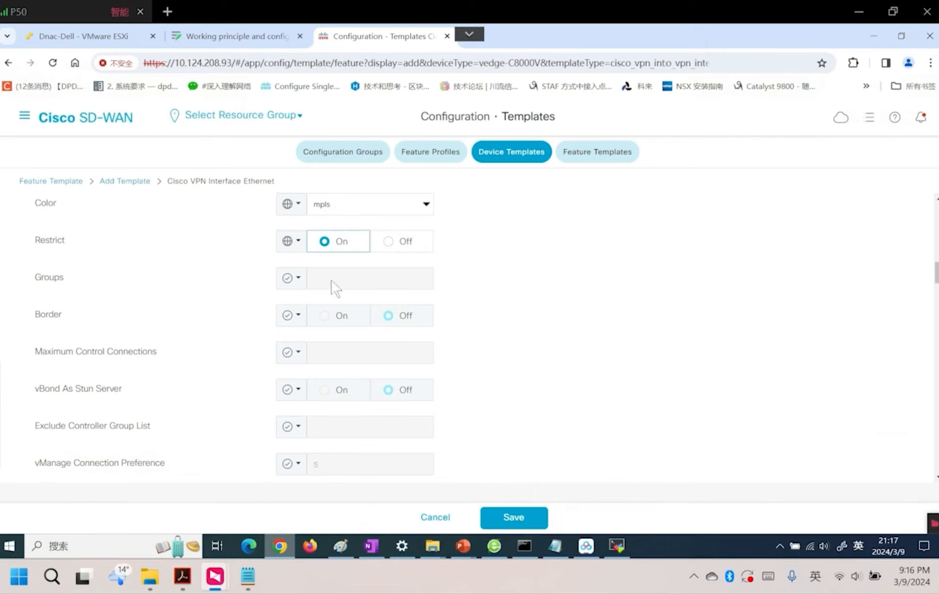
{"action": "left_click", "coordinate": [517, 514]}
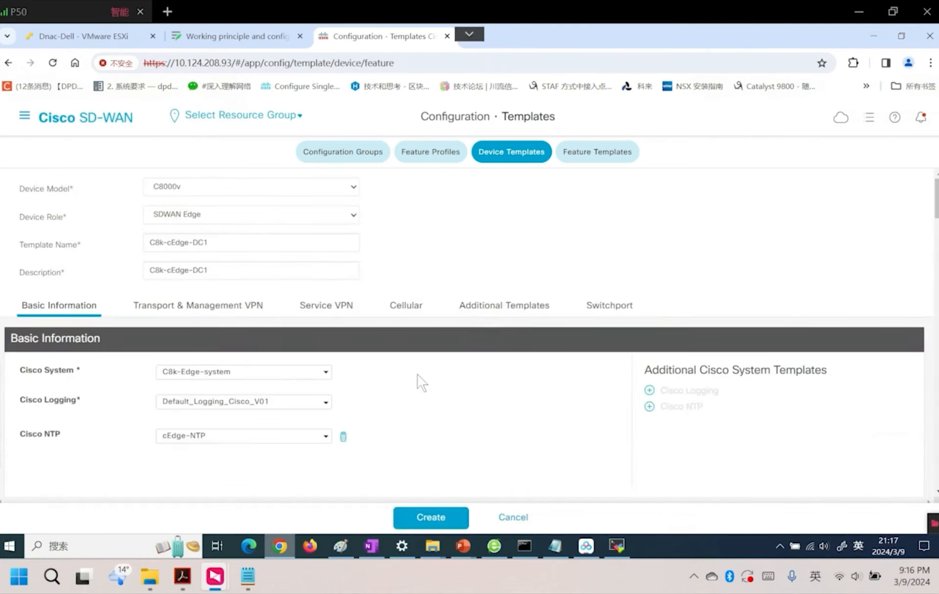
Review the device template's sections down to Service VPN, and check the SD-WAN topology diagram in the other browser.
{"action": "scroll", "coordinate": [419, 377], "scroll_direction": "down", "scroll_amount": 3}
{"action": "scroll", "coordinate": [410, 377], "scroll_direction": "down", "scroll_amount": 3}
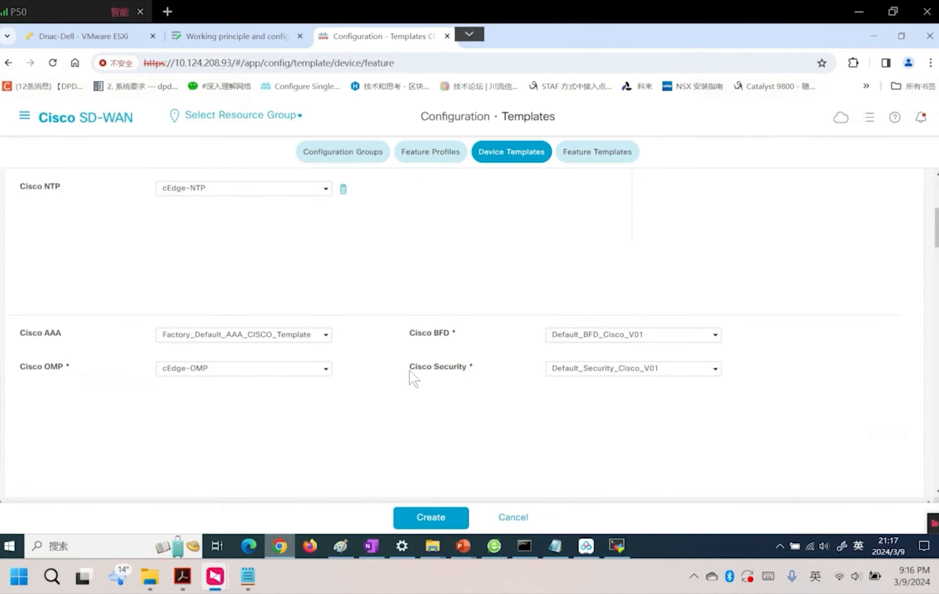
{"action": "scroll", "coordinate": [404, 379], "scroll_direction": "down", "scroll_amount": 4}
{"action": "scroll", "coordinate": [408, 380], "scroll_direction": "down", "scroll_amount": 6}
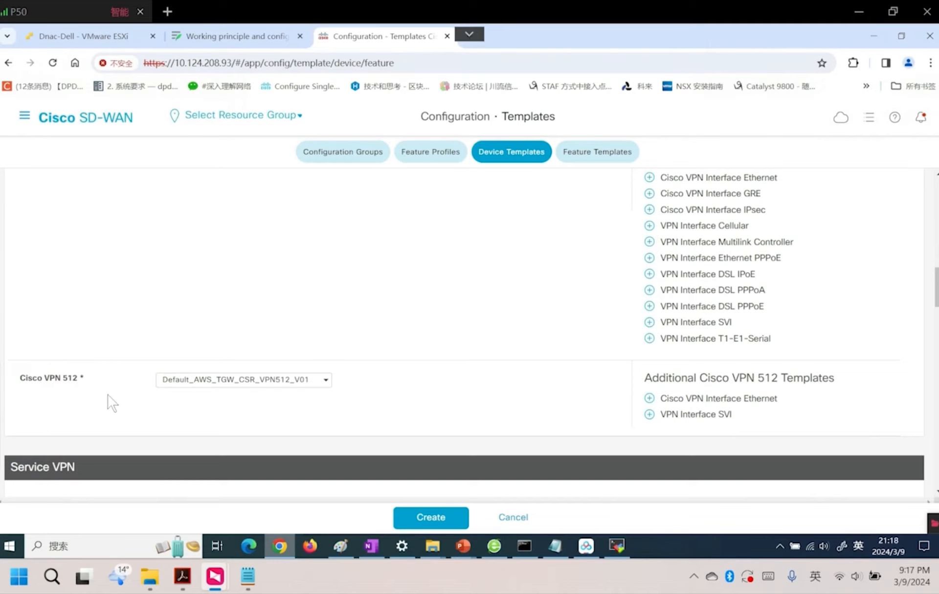
{"action": "scroll", "coordinate": [425, 380], "scroll_direction": "down", "scroll_amount": 3}
{"action": "scroll", "coordinate": [424, 379], "scroll_direction": "down", "scroll_amount": 3}
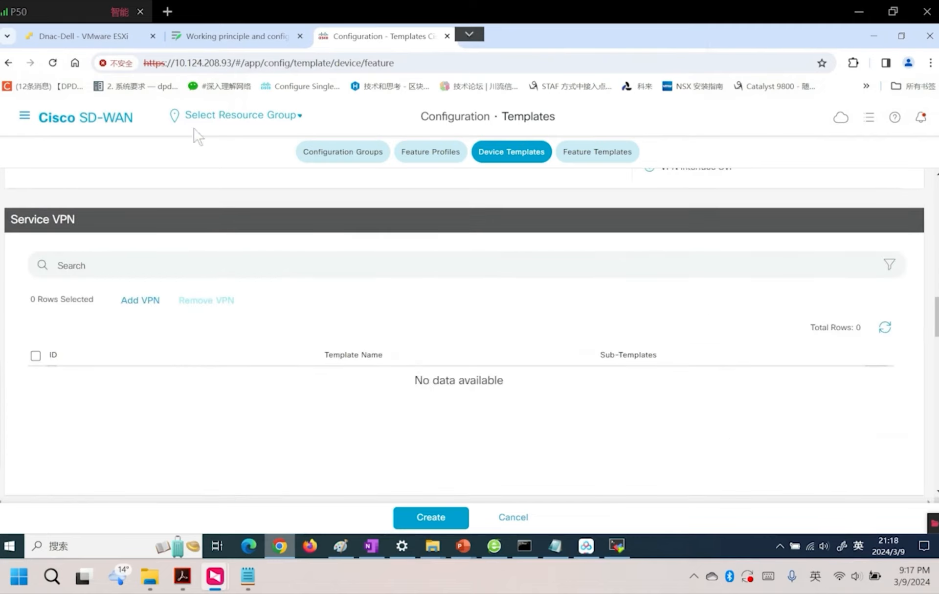
{"action": "left_click", "coordinate": [495, 547]}
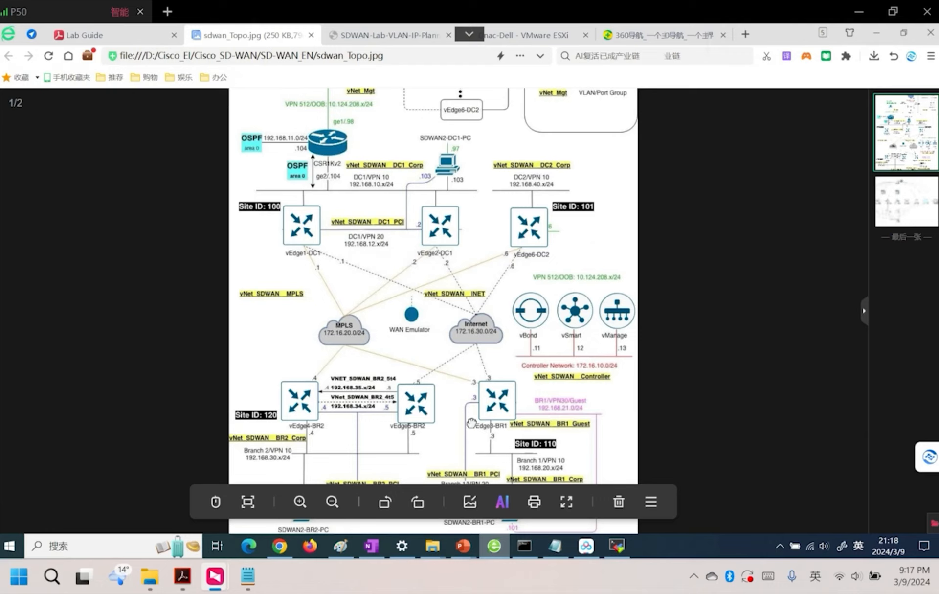
{"action": "left_click", "coordinate": [280, 551]}
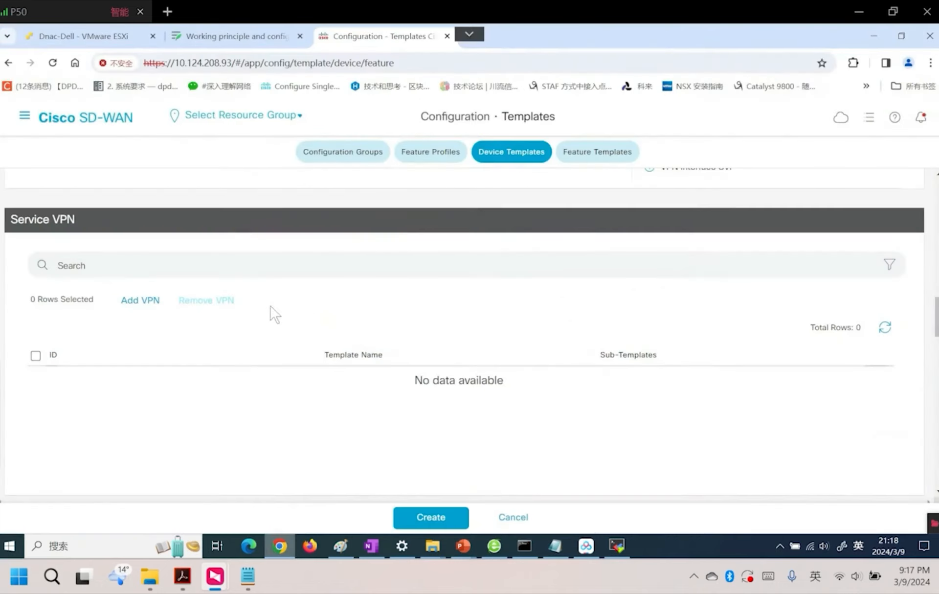
Start adding a service VPN with a newly created VPN template, and dismiss the Enhance ECMP Keying notice.
{"action": "left_click", "coordinate": [140, 301]}
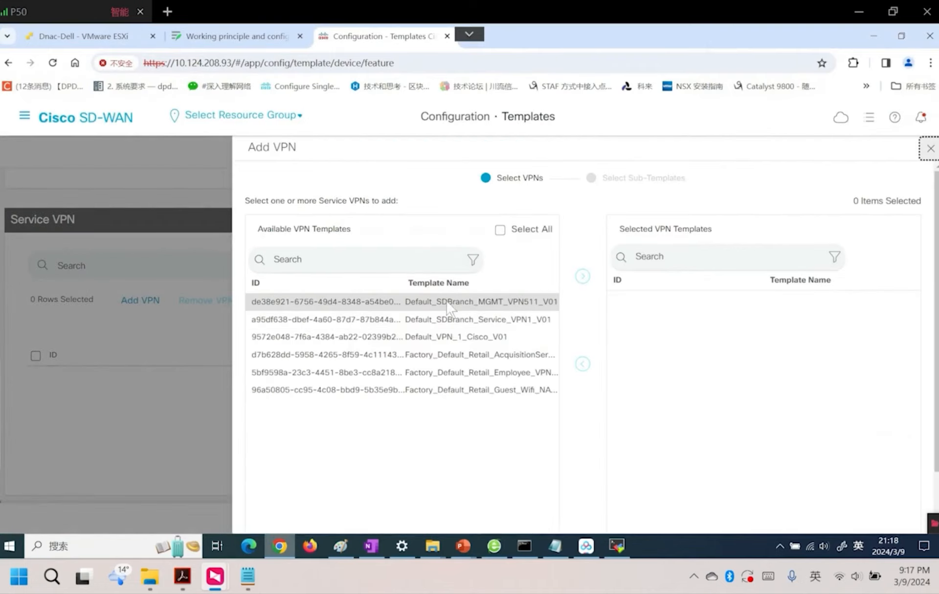
{"action": "scroll", "coordinate": [447, 308], "scroll_direction": "down", "scroll_amount": 2}
{"action": "left_click", "coordinate": [286, 508]}
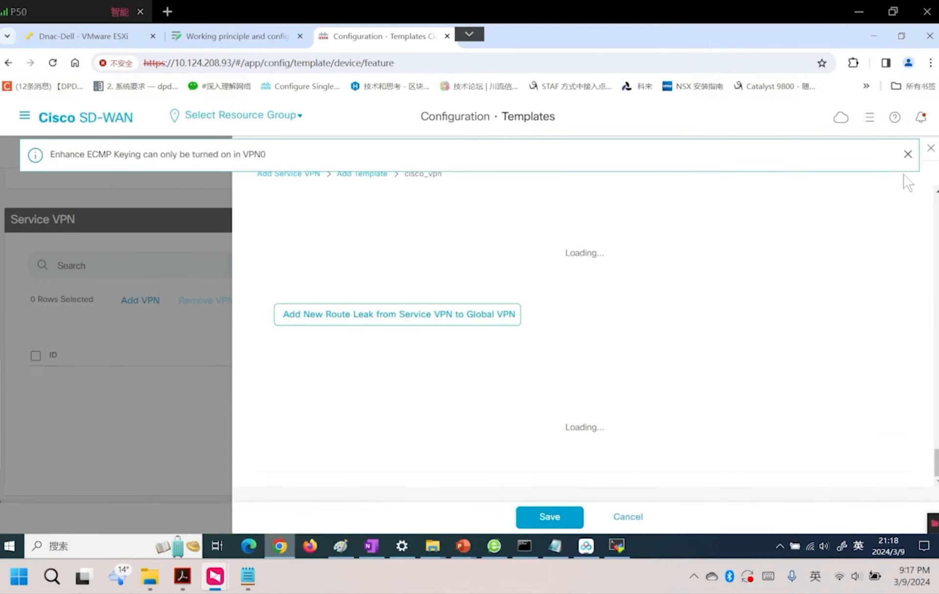
{"action": "left_click", "coordinate": [907, 155]}
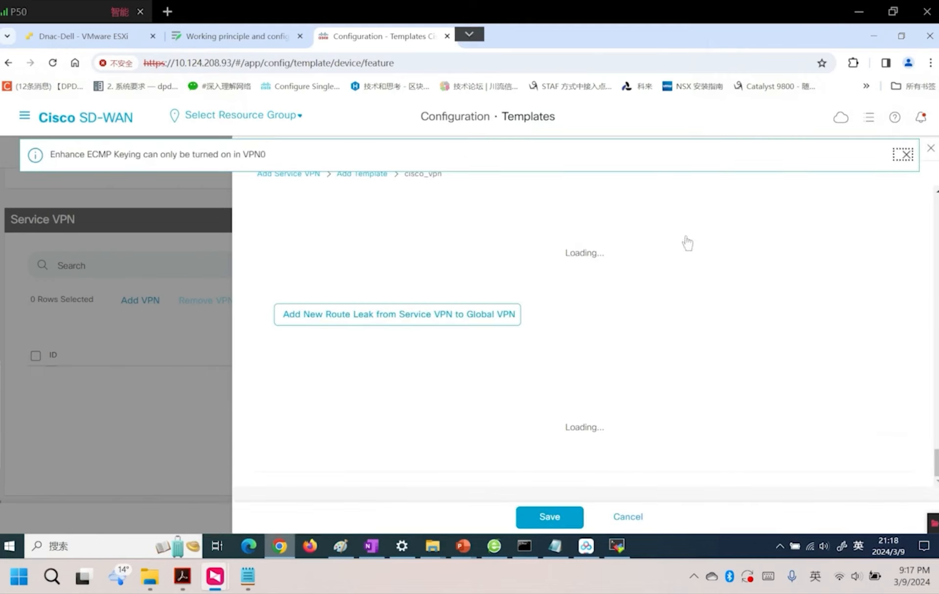
{"action": "left_click", "coordinate": [904, 161]}
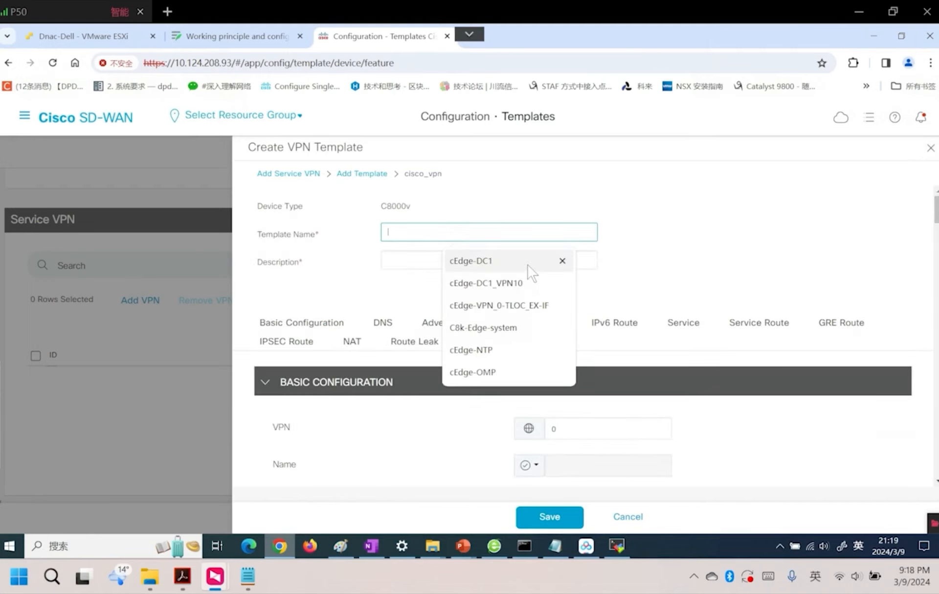
Name the VPN template C8k-Edge-VPN10 and use the same text as its description.
{"action": "left_click", "coordinate": [491, 349]}
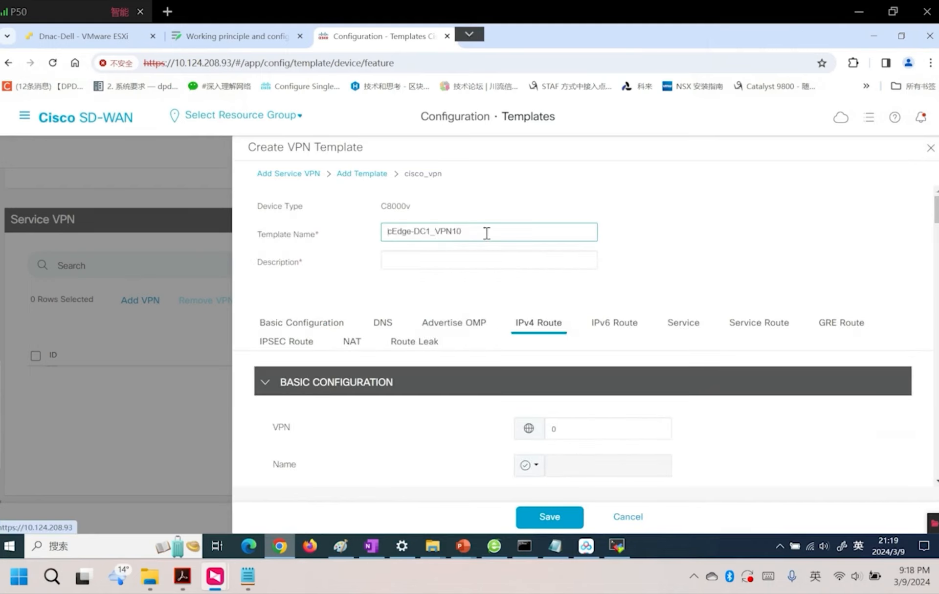
{"action": "left_click", "coordinate": [493, 304]}
{"action": "left_click_drag", "start_coordinate": [430, 232], "coordinate": [481, 233]}
{"action": "key", "text": "BackSpace"}
{"action": "key", "text": "BackSpace"}
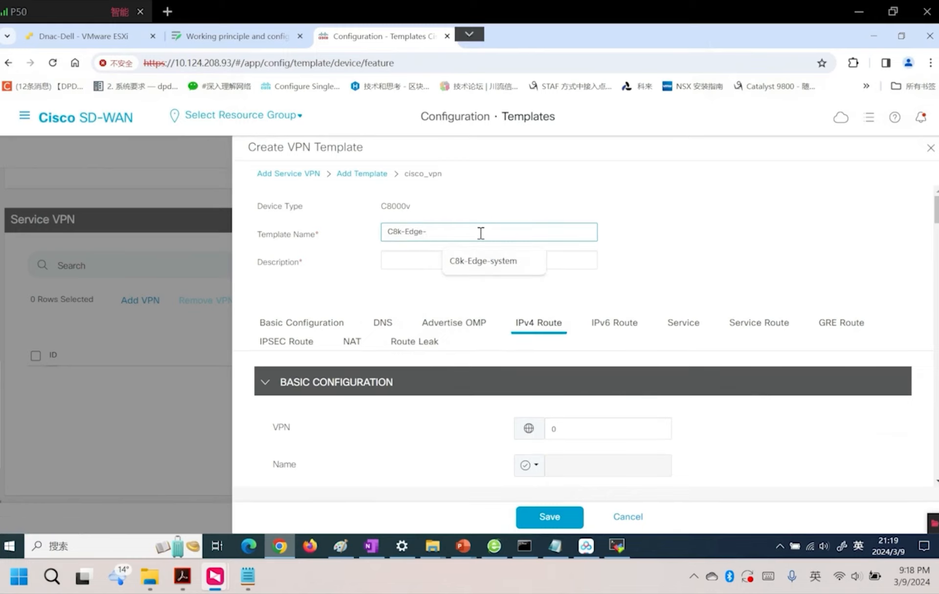
{"action": "type", "text": "serv"}
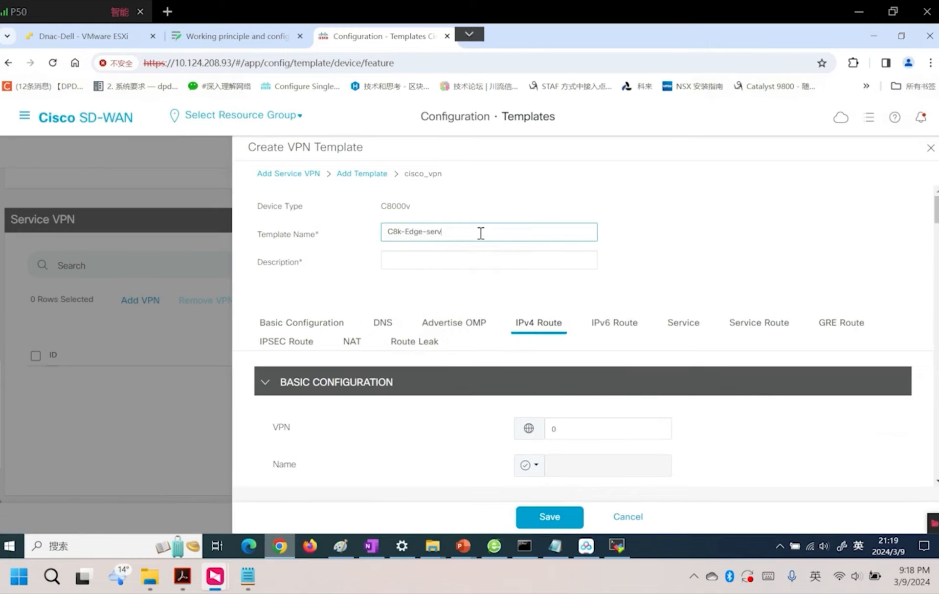
{"action": "key", "text": "BackSpace"}
{"action": "key", "text": "BackSpace"}
{"action": "key", "text": "BackSpace"}
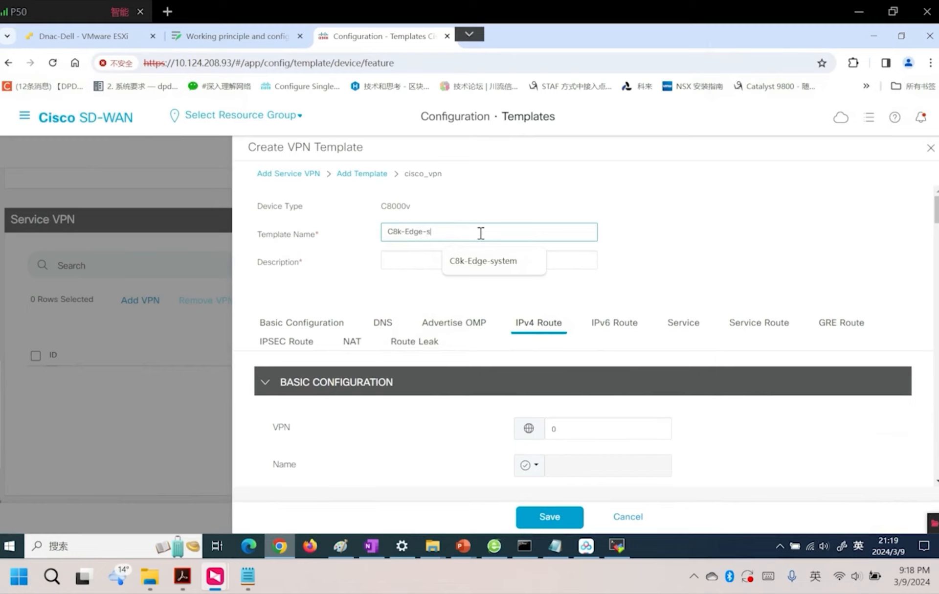
{"action": "type", "text": "VPN10"}
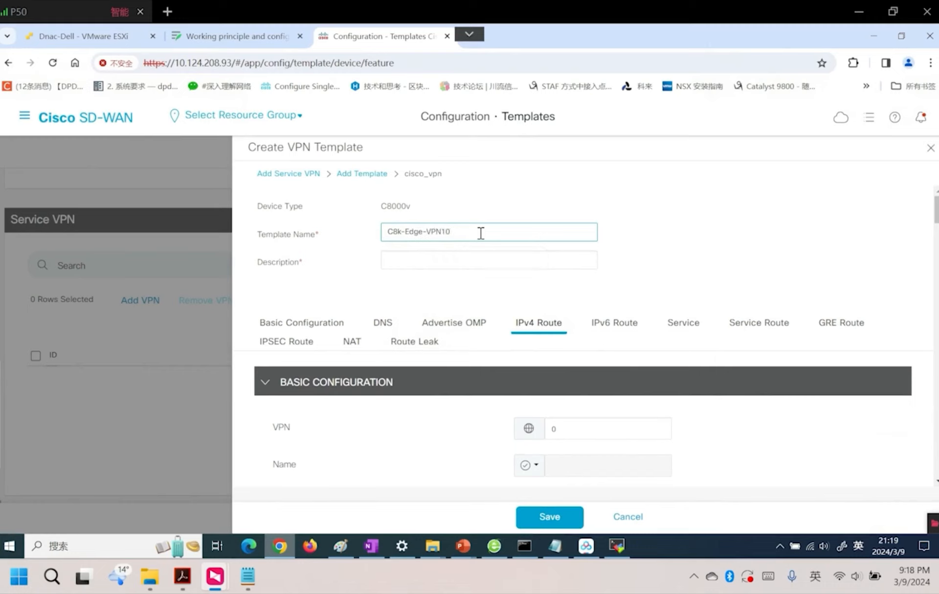
{"action": "left_click_drag", "start_coordinate": [468, 233], "coordinate": [376, 240]}
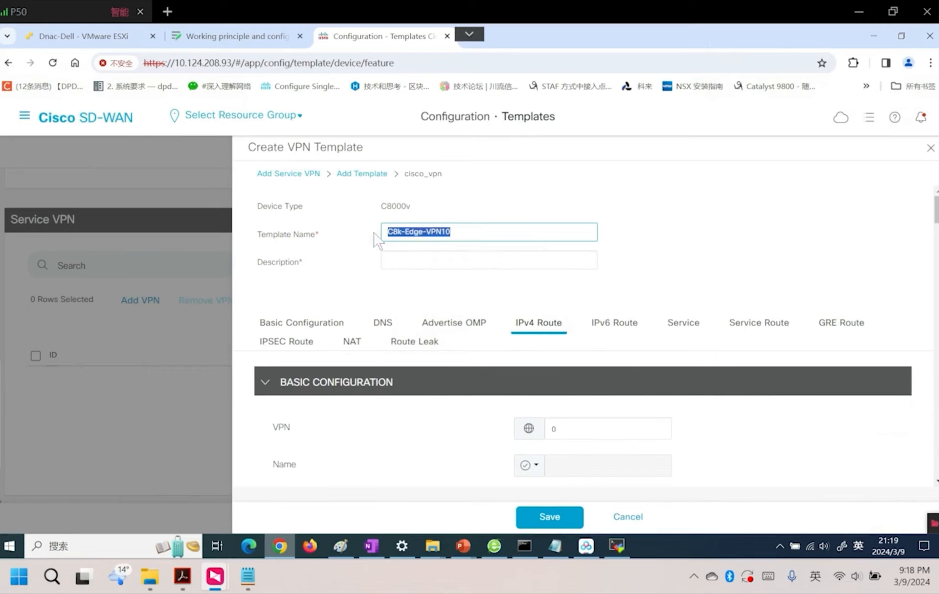
{"action": "key", "text": "ctrl+c"}
{"action": "left_click", "coordinate": [447, 260]}
{"action": "key", "text": "ctrl+v"}
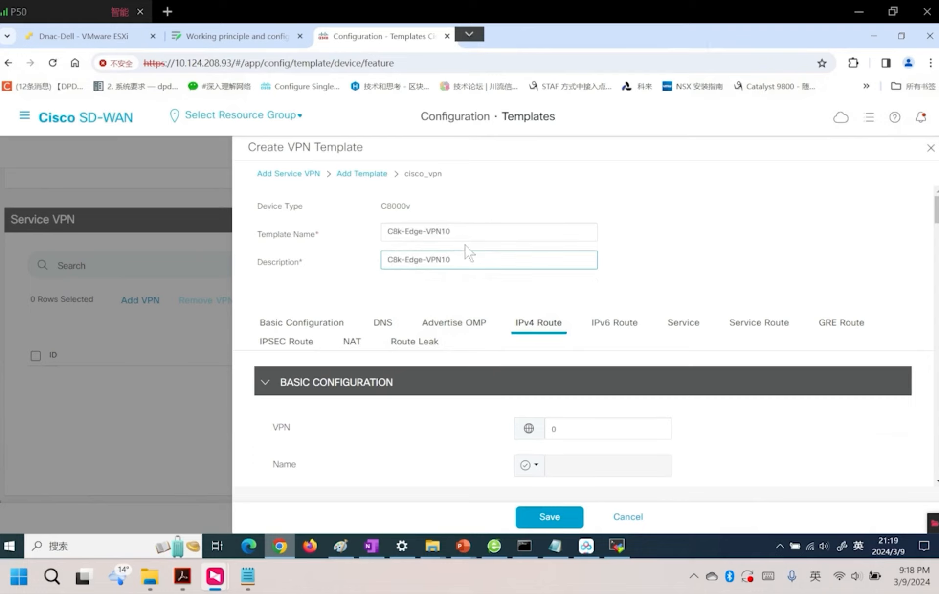
Set the VPN ID to 10 and the Name to the Global value Corp VPN, and save the VPN template.
{"action": "left_click", "coordinate": [553, 429]}
{"action": "type", "text": "10"}
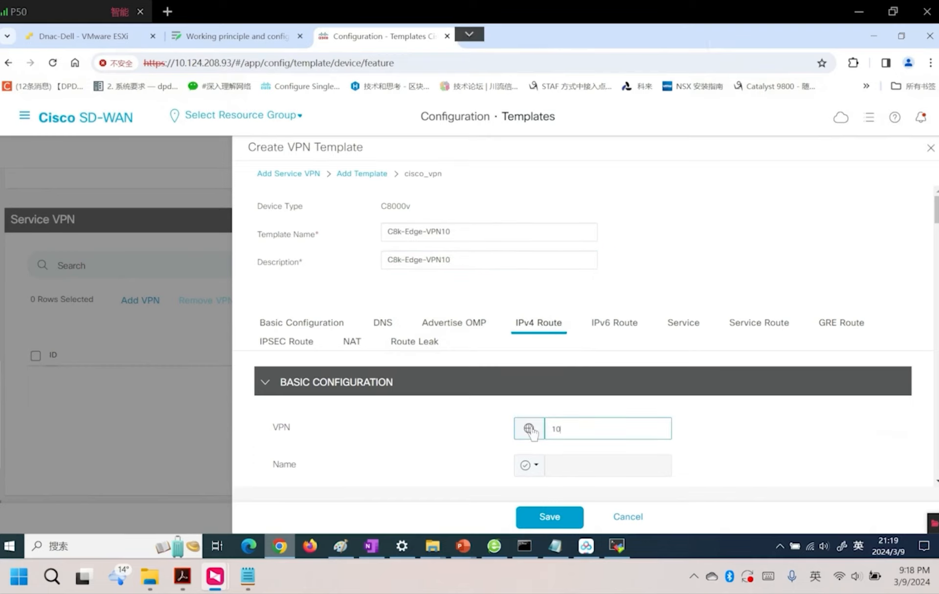
{"action": "left_click", "coordinate": [538, 466]}
{"action": "left_click", "coordinate": [580, 440]}
{"action": "left_click", "coordinate": [574, 402]}
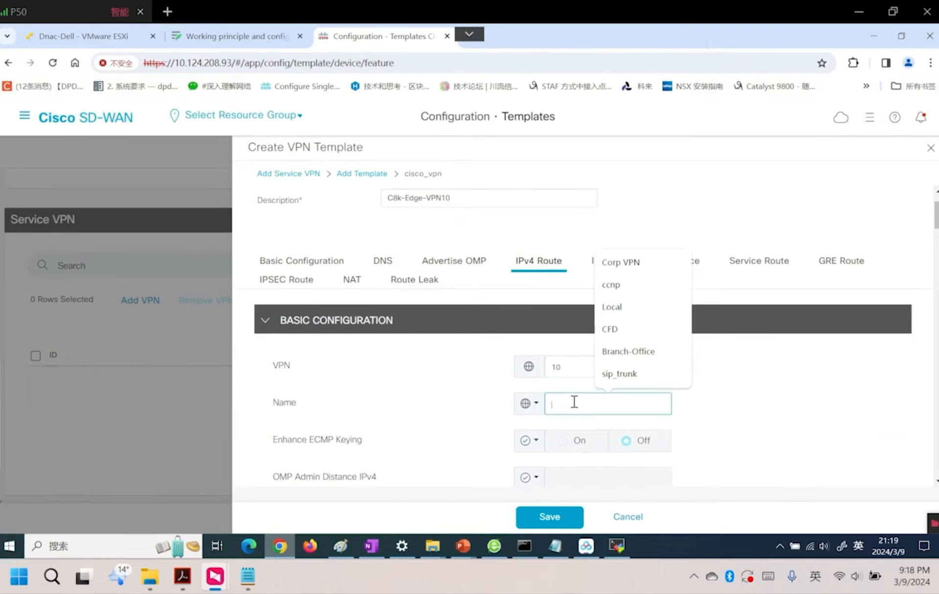
{"action": "left_click", "coordinate": [652, 267]}
{"action": "left_click", "coordinate": [561, 517]}
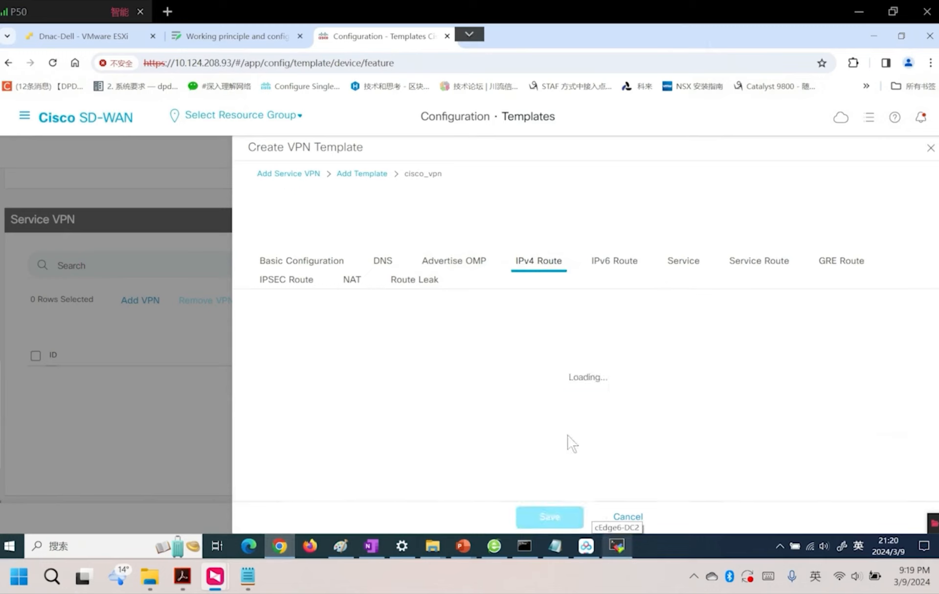
Add C8k-Edge-VPN10 to the selected VPN templates and proceed to the sub-template selection.
{"action": "scroll", "coordinate": [654, 392], "scroll_direction": "down", "scroll_amount": 3}
{"action": "left_click", "coordinate": [598, 516]}
{"action": "left_click", "coordinate": [450, 345]}
{"action": "left_click", "coordinate": [583, 213]}
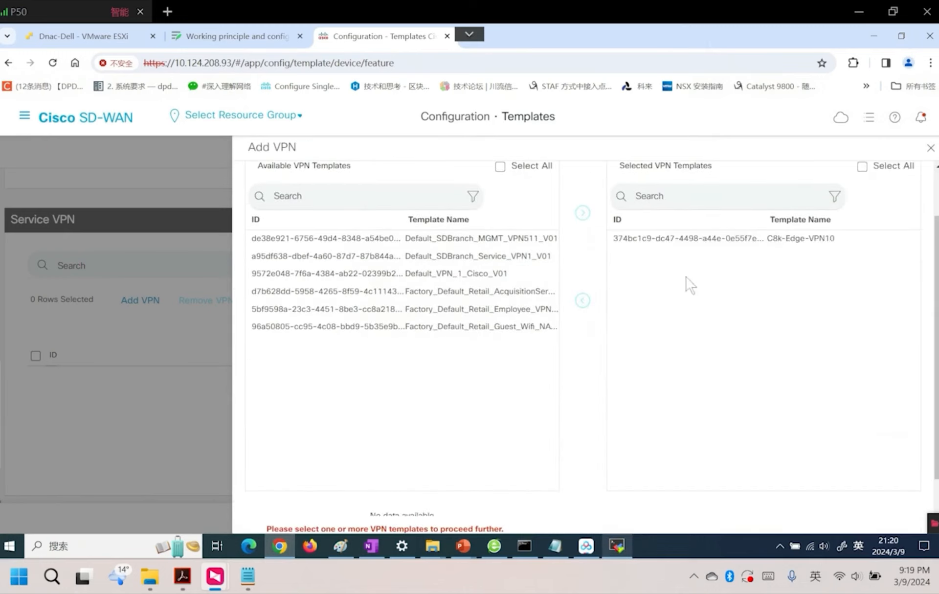
{"action": "scroll", "coordinate": [679, 294], "scroll_direction": "down", "scroll_amount": 3}
{"action": "left_click", "coordinate": [675, 179]}
{"action": "left_click", "coordinate": [616, 512]}
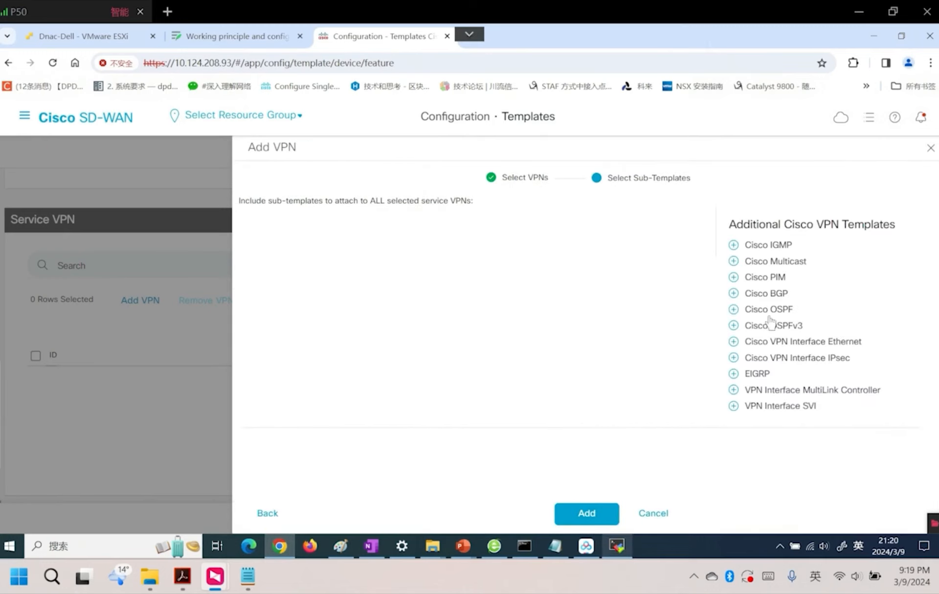
Add a Cisco VPN Interface Ethernet sub-template to the service VPN and begin creating a new template for it.
{"action": "left_click", "coordinate": [790, 341]}
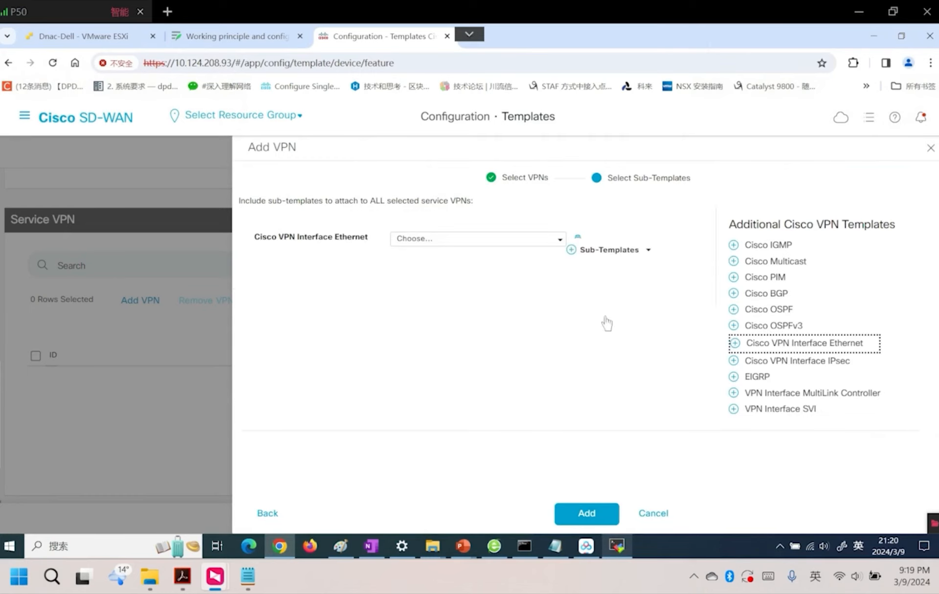
{"action": "left_click", "coordinate": [509, 239]}
{"action": "left_click", "coordinate": [438, 385]}
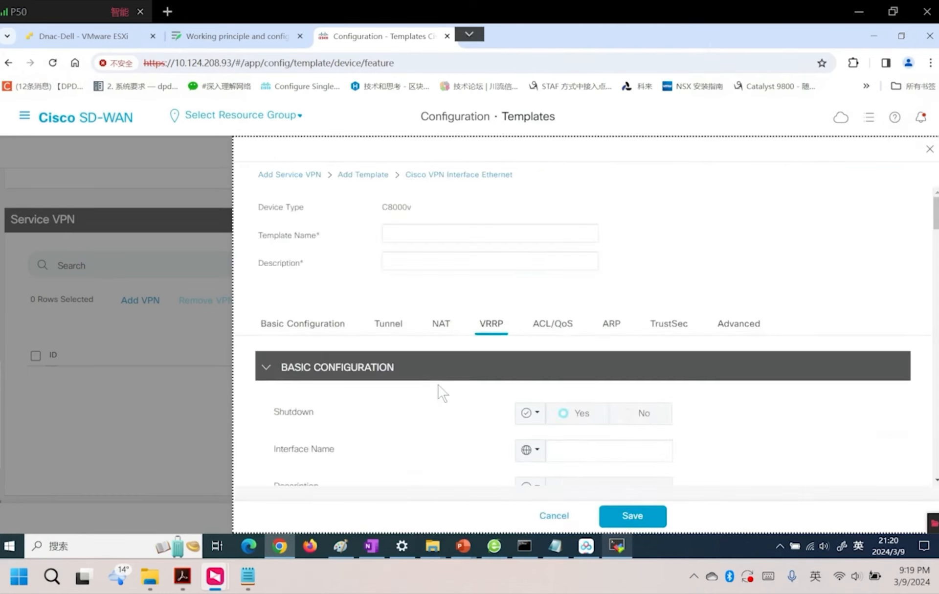
Name the Ethernet interface template C8k-Edge-VPN10_IF and use the same text as its description.
{"action": "left_click", "coordinate": [412, 232]}
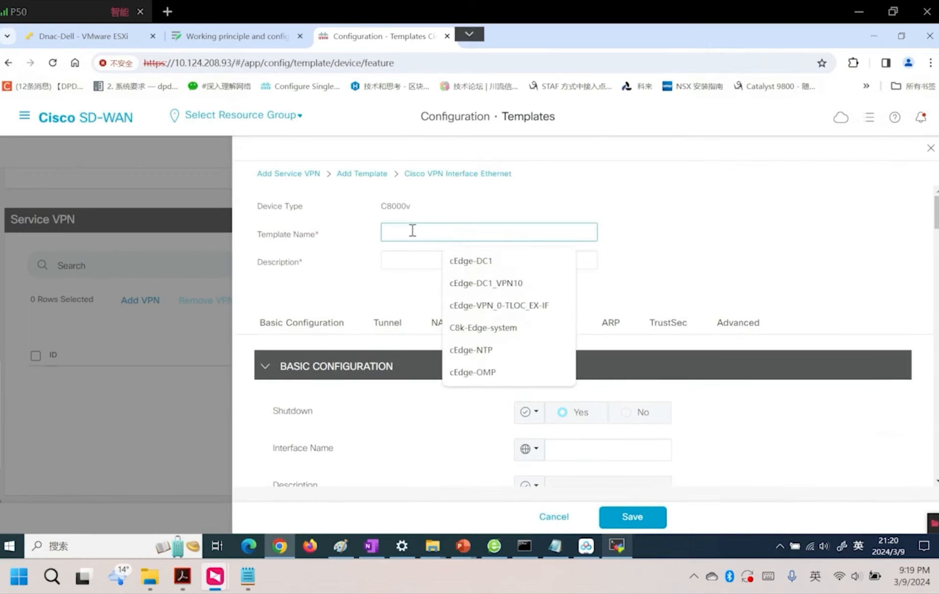
{"action": "left_click", "coordinate": [484, 328]}
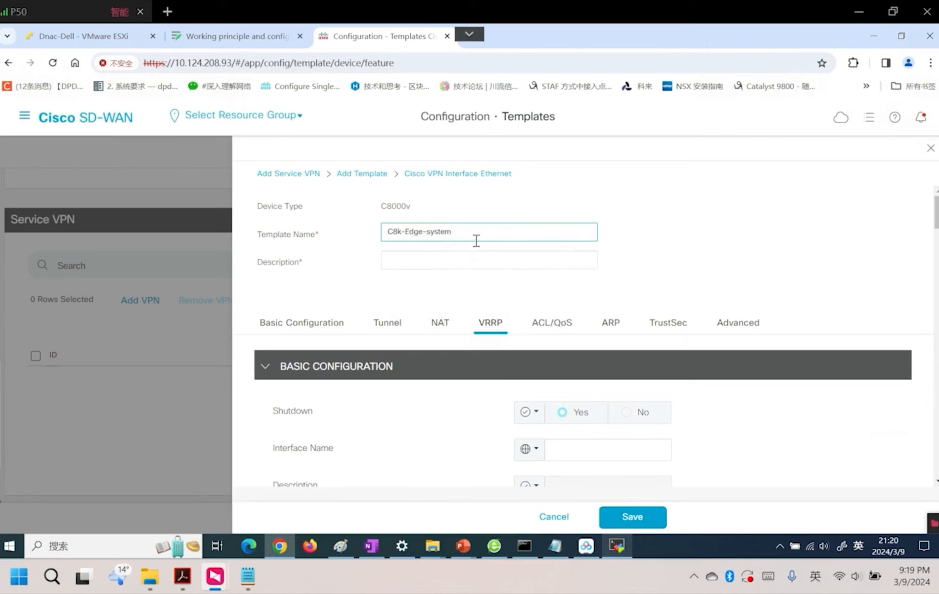
{"action": "key", "text": "BackSpace"}
{"action": "key", "text": "BackSpace"}
{"action": "key", "text": "BackSpace"}
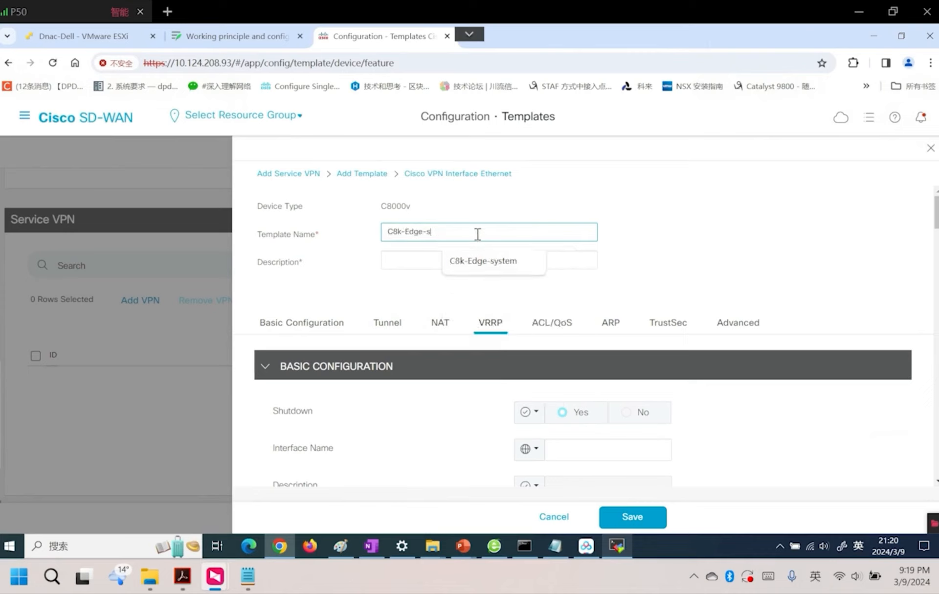
{"action": "key", "text": "BackSpace"}
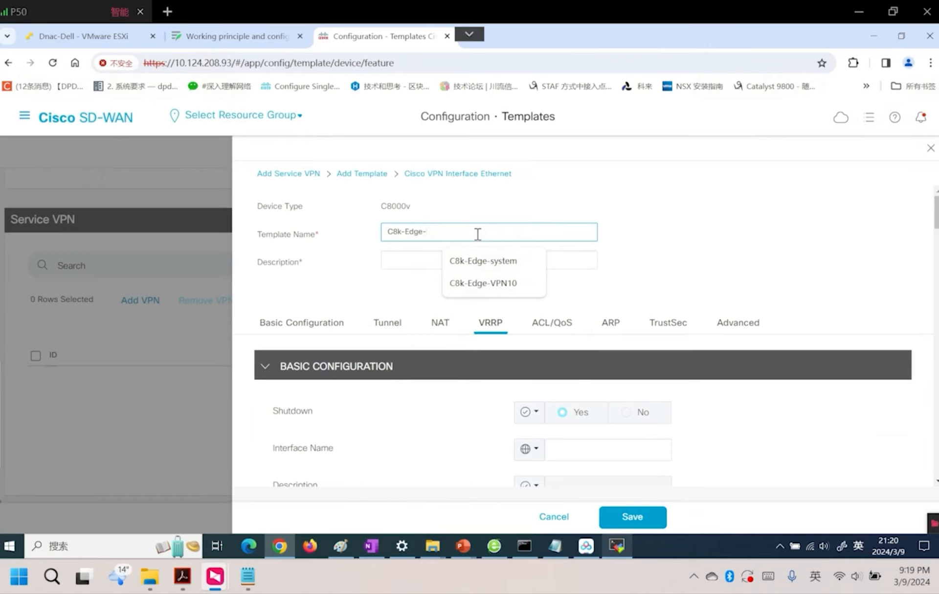
{"action": "type", "text": "V"}
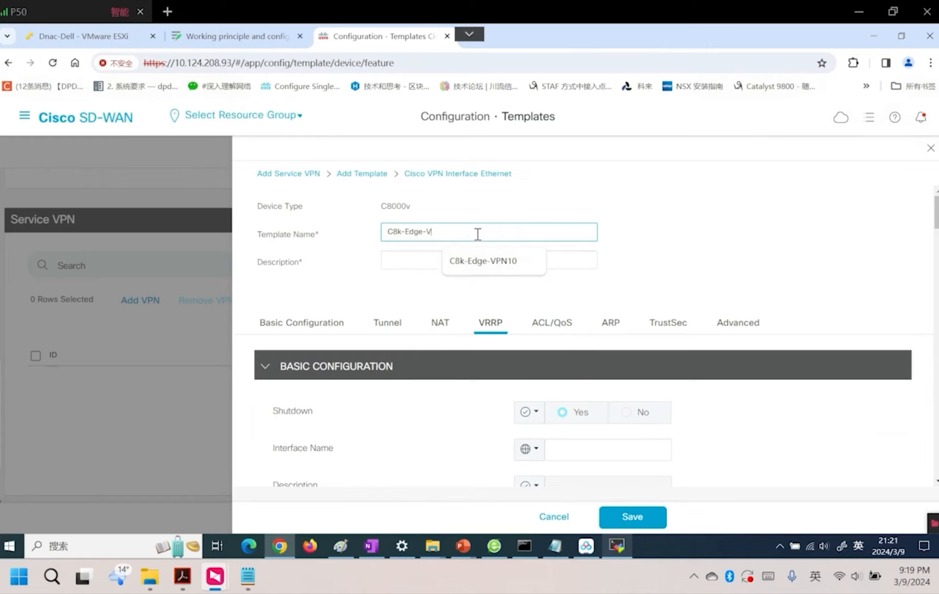
{"action": "type", "text": "PN10_IF"}
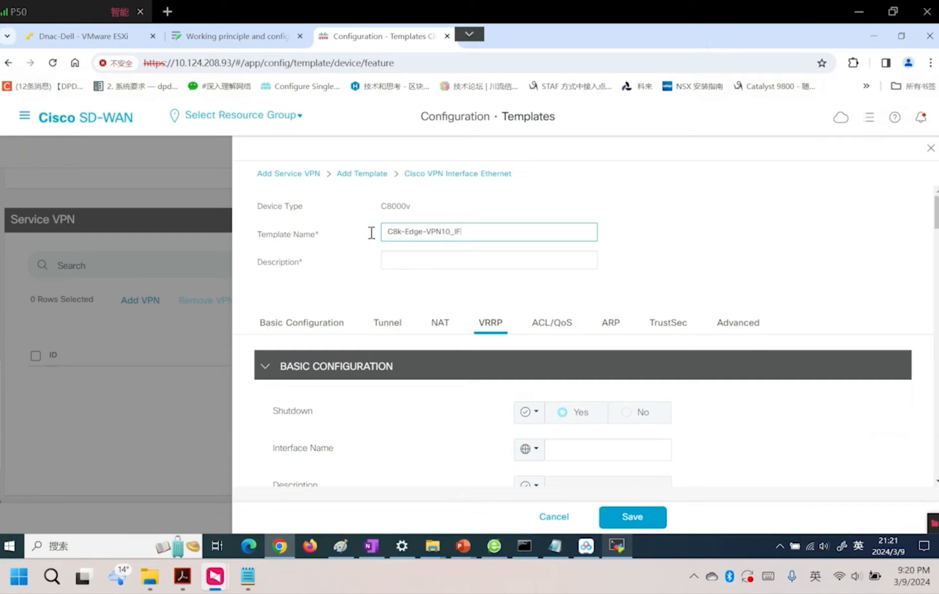
{"action": "key", "text": "ctrl+a"}
{"action": "key", "text": "ctrl+c"}
{"action": "left_click", "coordinate": [398, 263]}
{"action": "key", "text": "ctrl+v"}
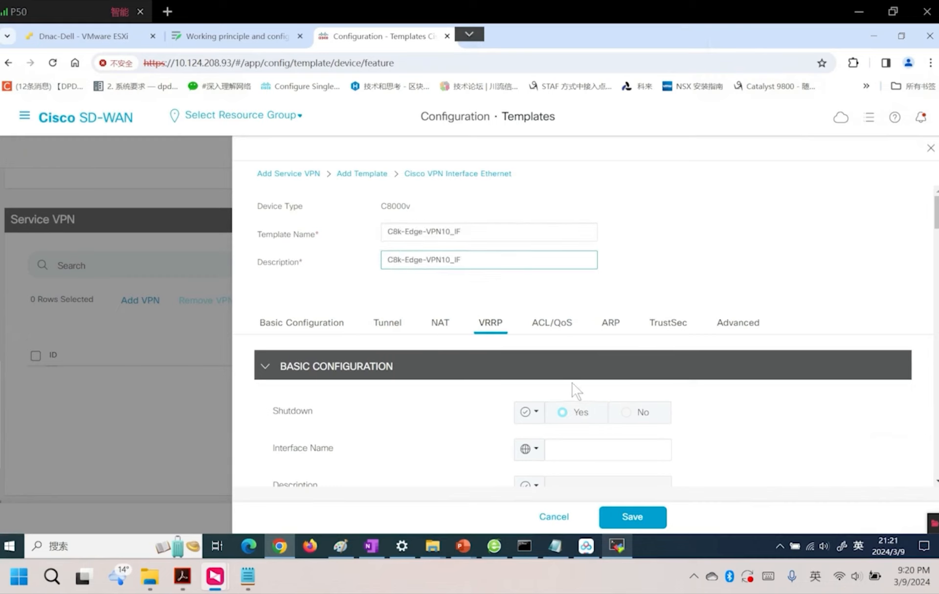
Set the VPN 10 interface template's Shutdown option to a Global value of No.
{"action": "left_click", "coordinate": [528, 413]}
{"action": "left_click", "coordinate": [552, 441]}
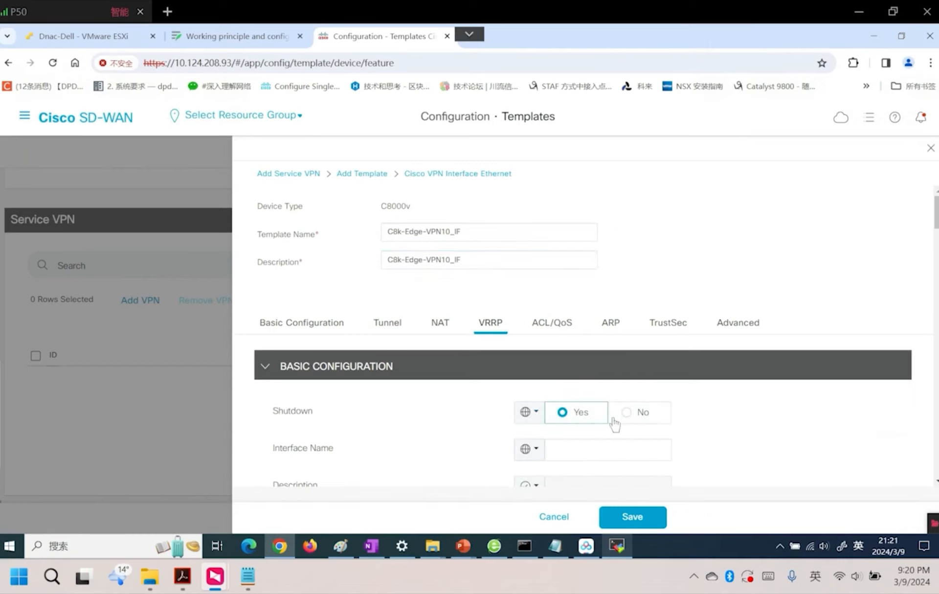
{"action": "left_click", "coordinate": [620, 414]}
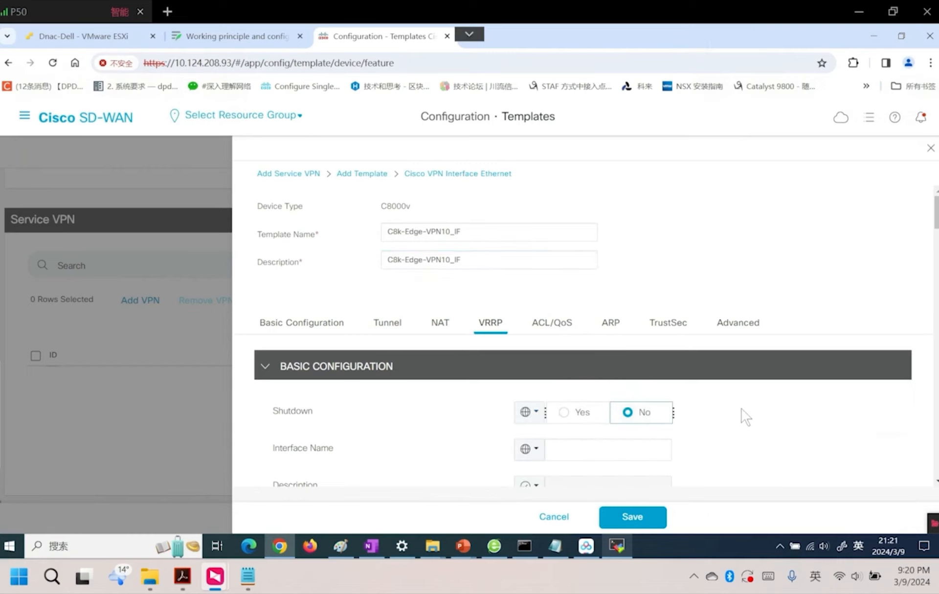
Make the Interface Name device-specific with the key vpn10_if_name.
{"action": "scroll", "coordinate": [745, 418], "scroll_direction": "down", "scroll_amount": 4}
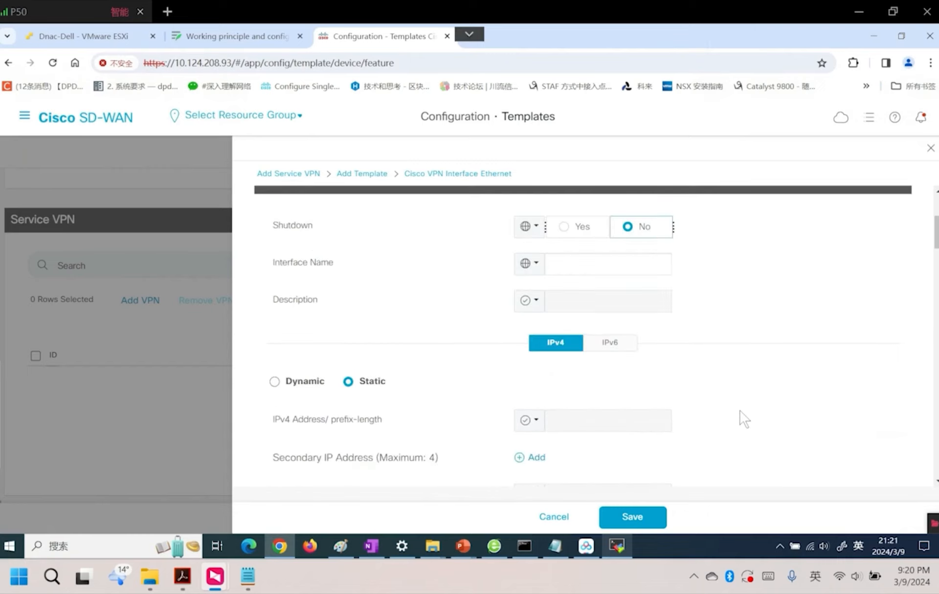
{"action": "left_click", "coordinate": [528, 263]}
{"action": "left_click", "coordinate": [573, 316]}
{"action": "left_click", "coordinate": [665, 340]}
{"action": "type", "text": "10_if_name"}
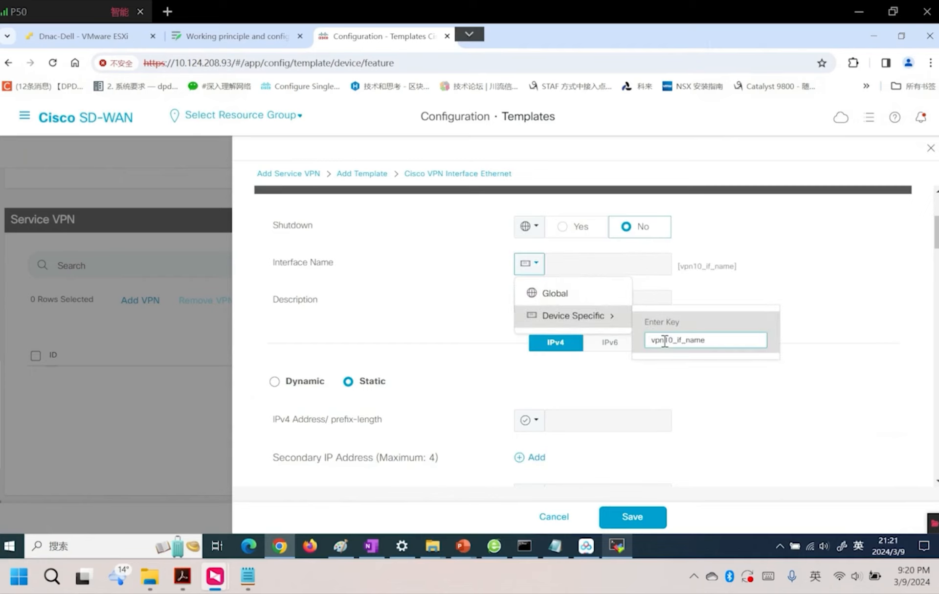
{"action": "left_click", "coordinate": [731, 398]}
{"action": "scroll", "coordinate": [729, 398], "scroll_direction": "down", "scroll_amount": 3}
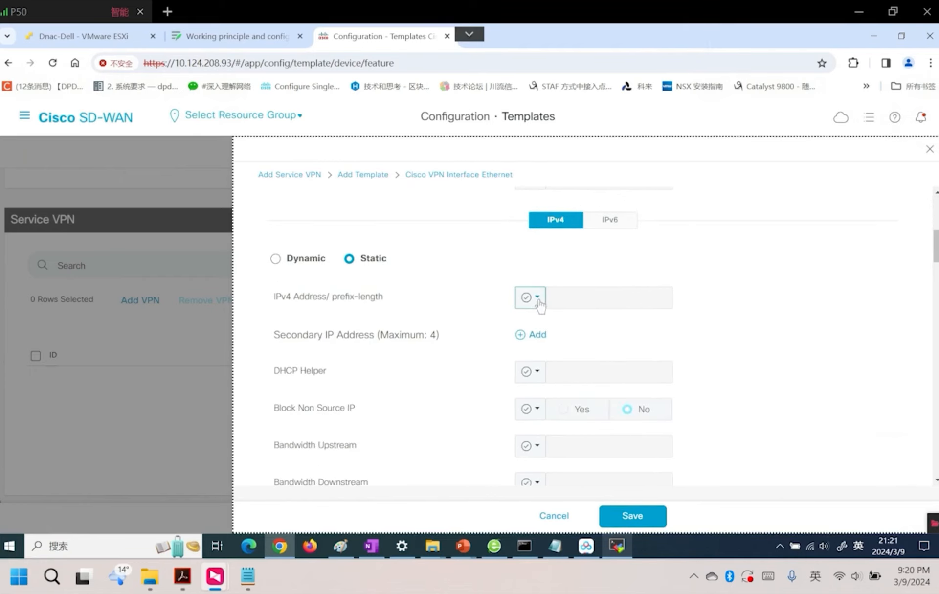
Make the IPv4 address device-specific with the key vpn10_if_ipv4_address and save the VPN 10 interface template.
{"action": "left_click", "coordinate": [530, 297]}
{"action": "left_click", "coordinate": [587, 348]}
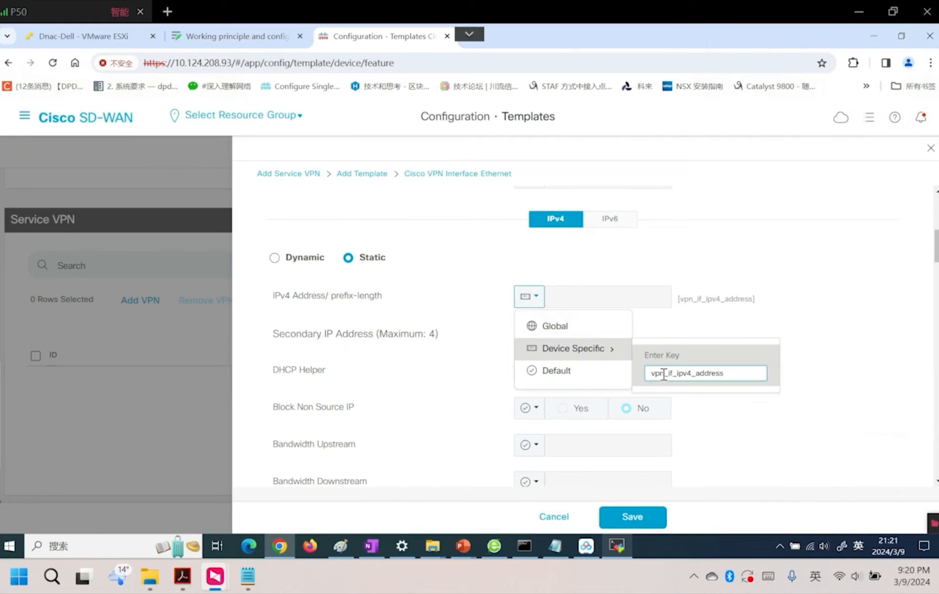
{"action": "left_click", "coordinate": [664, 373]}
{"action": "type", "text": "10"}
{"action": "left_click", "coordinate": [791, 421]}
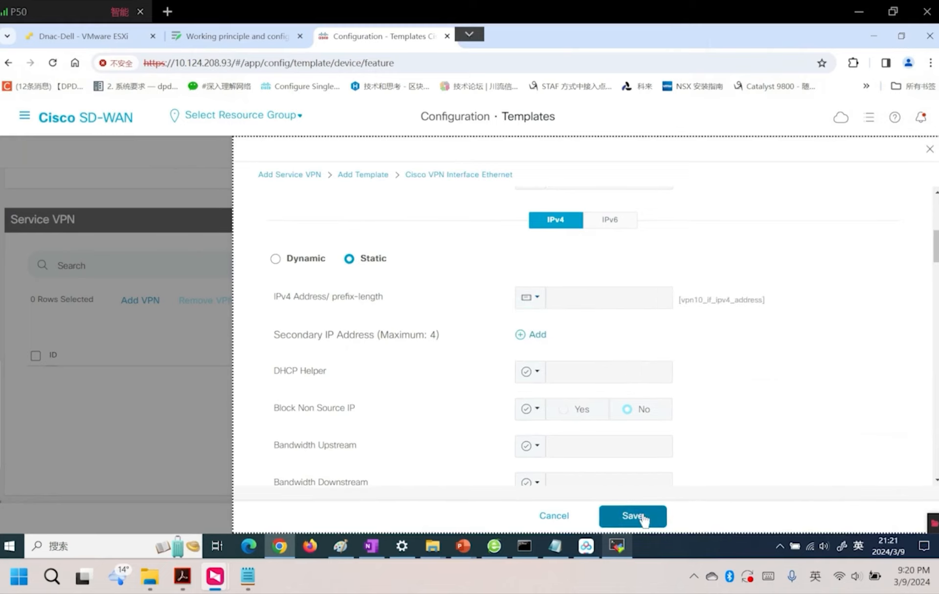
{"action": "left_click", "coordinate": [641, 518]}
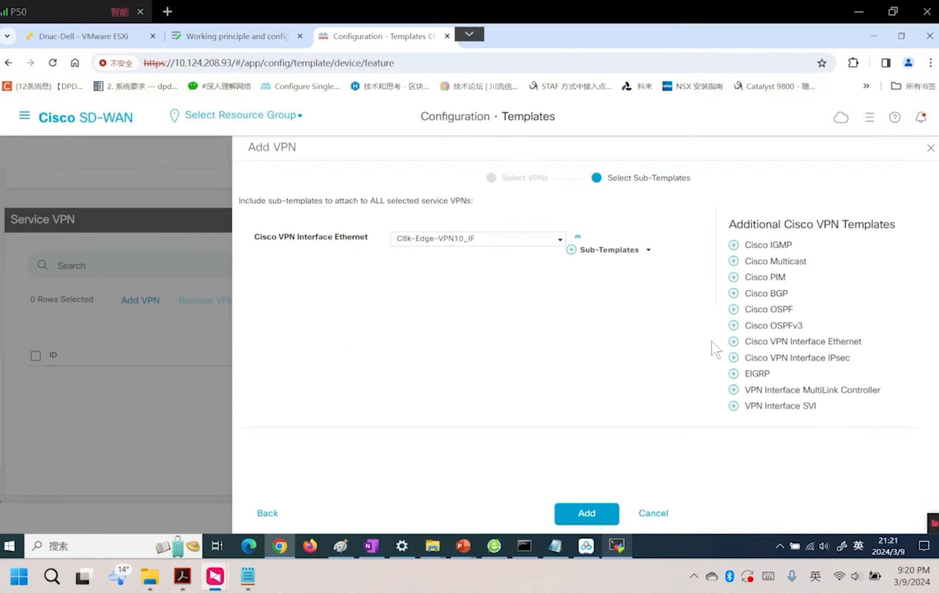
Add the VPN 10 service VPN to the device template and begin creating another service VPN template.
{"action": "left_click", "coordinate": [595, 513]}
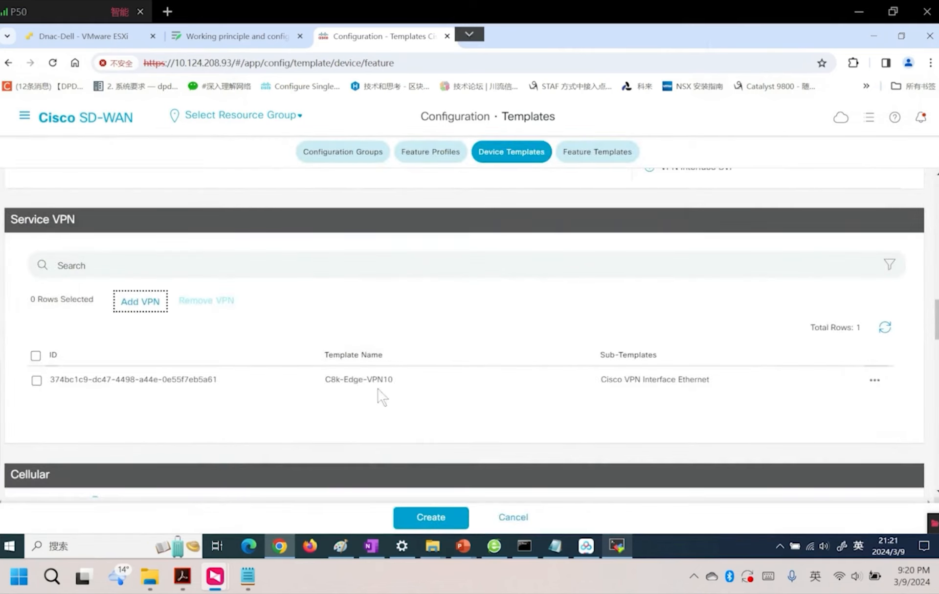
{"action": "left_click", "coordinate": [140, 301]}
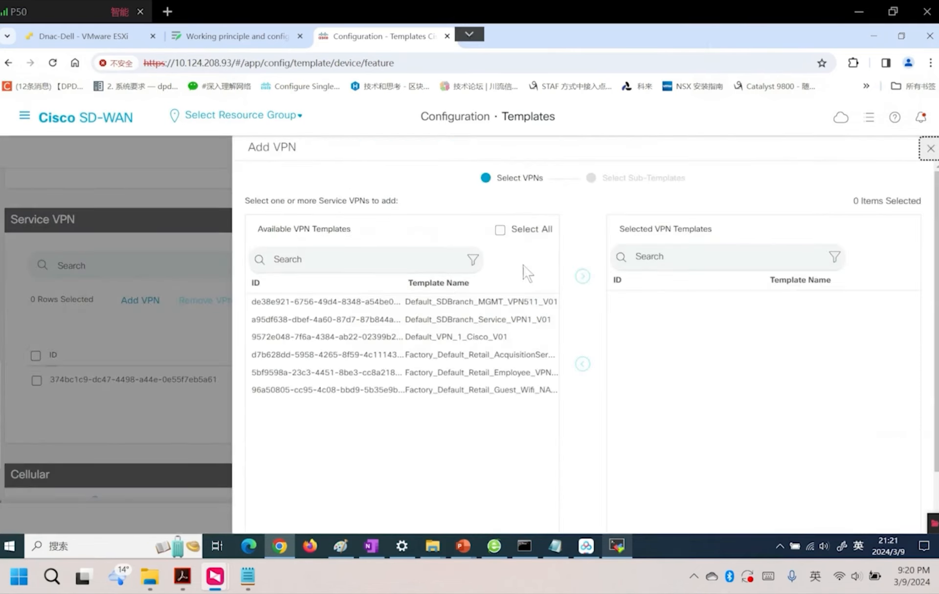
{"action": "scroll", "coordinate": [533, 380], "scroll_direction": "down", "scroll_amount": 2}
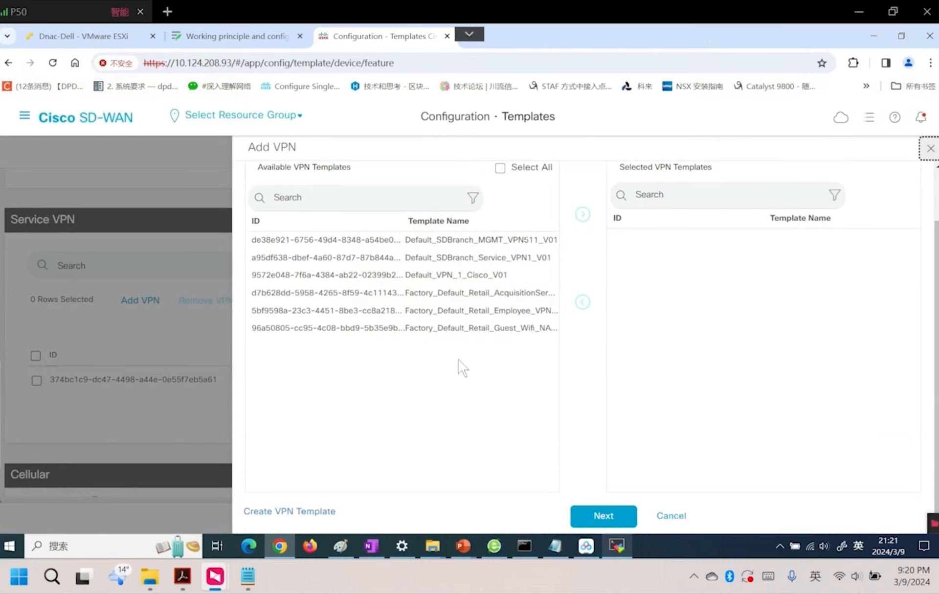
{"action": "left_click", "coordinate": [315, 512]}
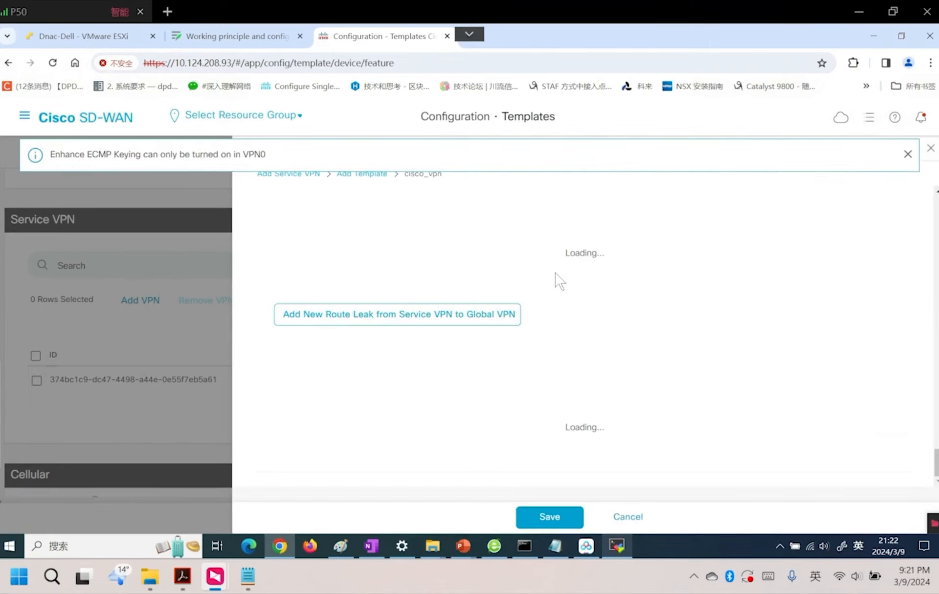
{"action": "left_click", "coordinate": [908, 154]}
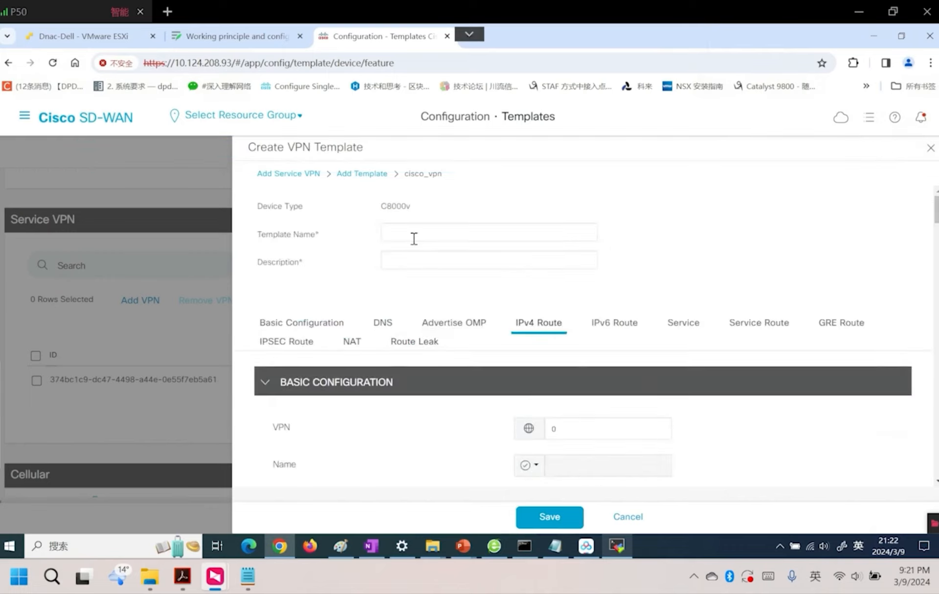
Name the new VPN template cEdge-DC1_VPN20 and use the same text as its description.
{"action": "left_click", "coordinate": [413, 238]}
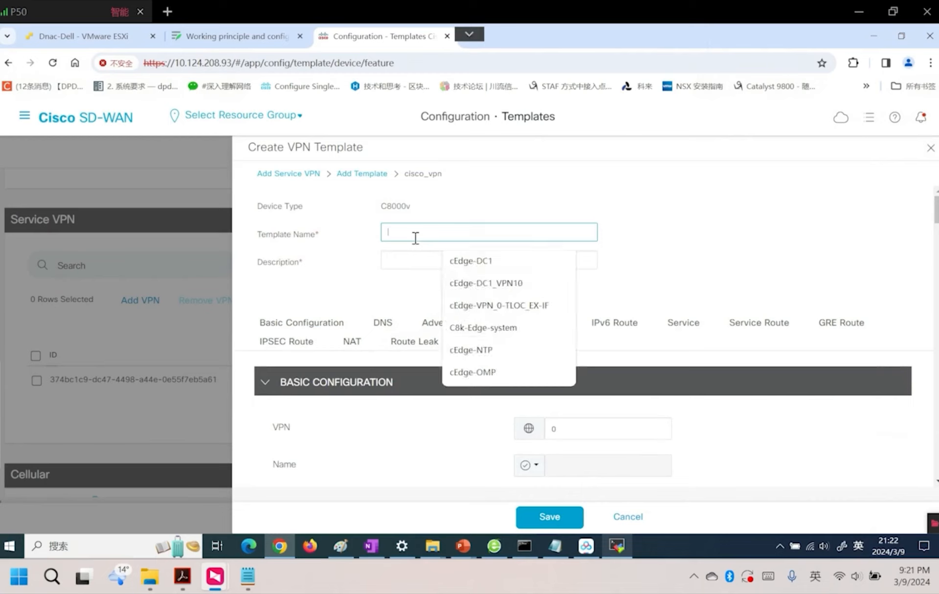
{"action": "left_click", "coordinate": [527, 281]}
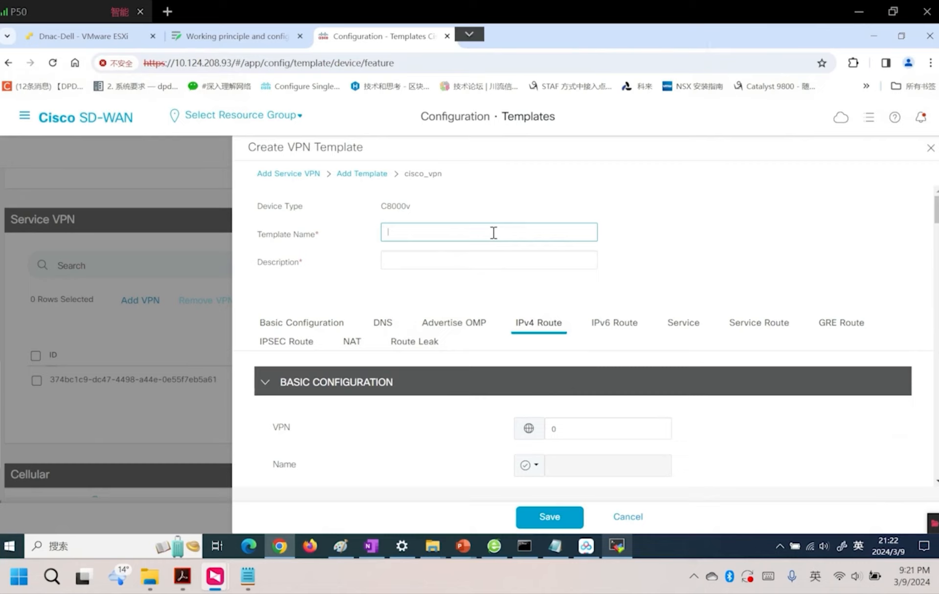
{"action": "left_click", "coordinate": [489, 264]}
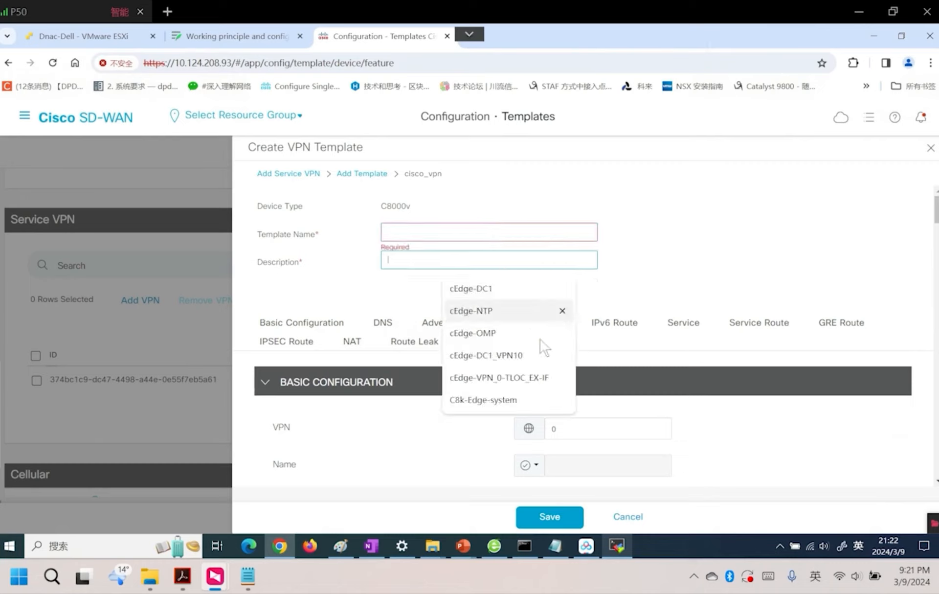
{"action": "left_click", "coordinate": [521, 356]}
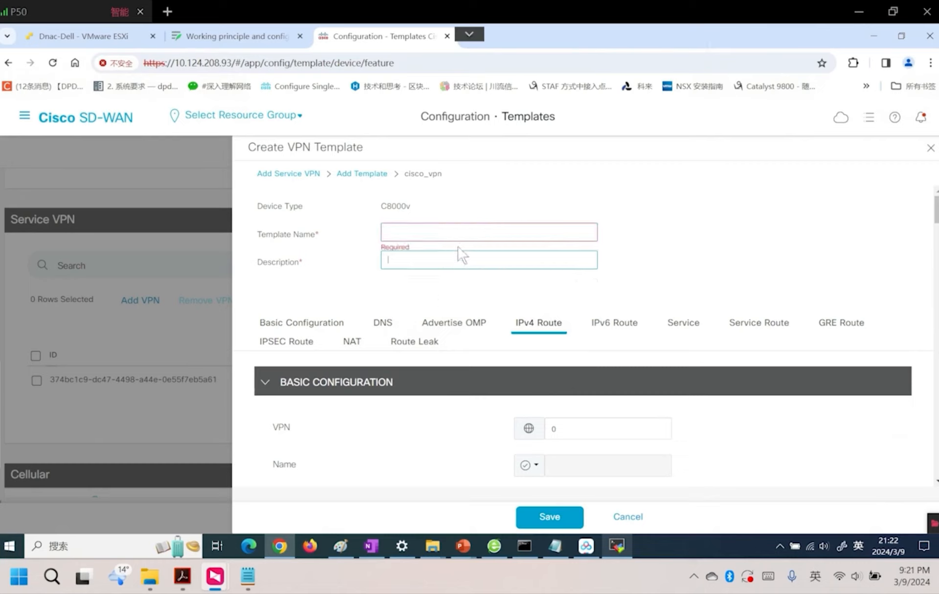
{"action": "left_click", "coordinate": [467, 231]}
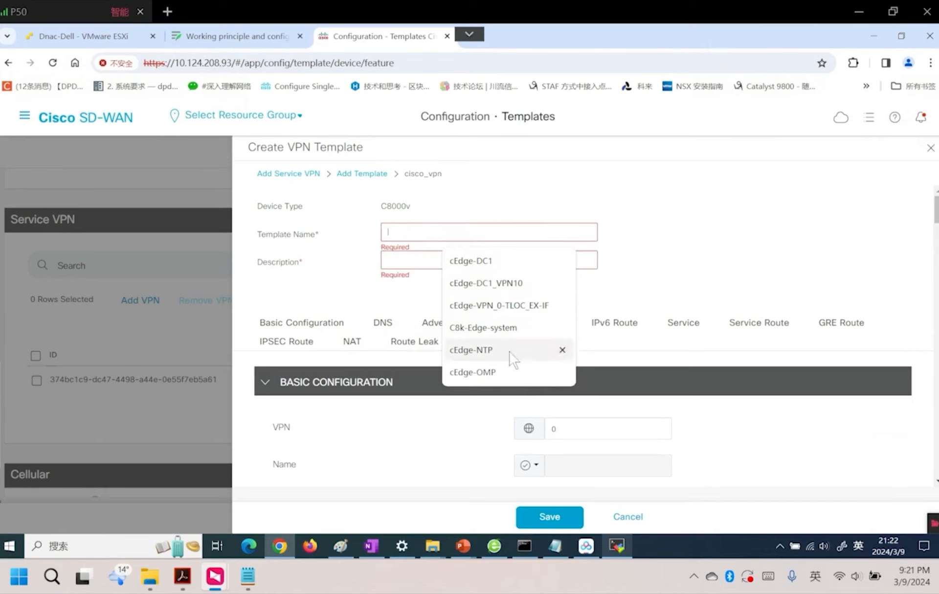
{"action": "left_click", "coordinate": [522, 285]}
{"action": "left_click", "coordinate": [493, 235]}
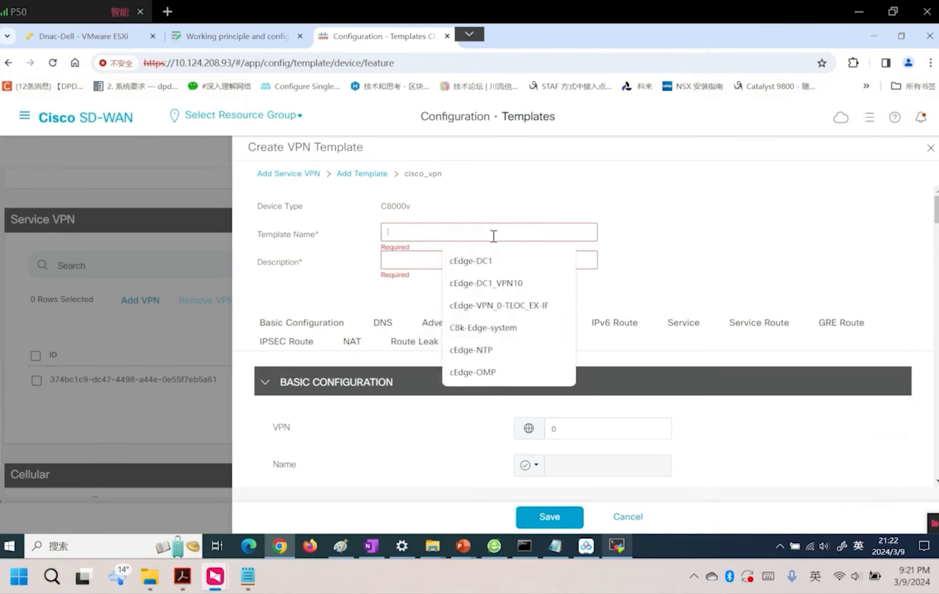
{"action": "left_click", "coordinate": [511, 280]}
{"action": "left_click", "coordinate": [489, 231]}
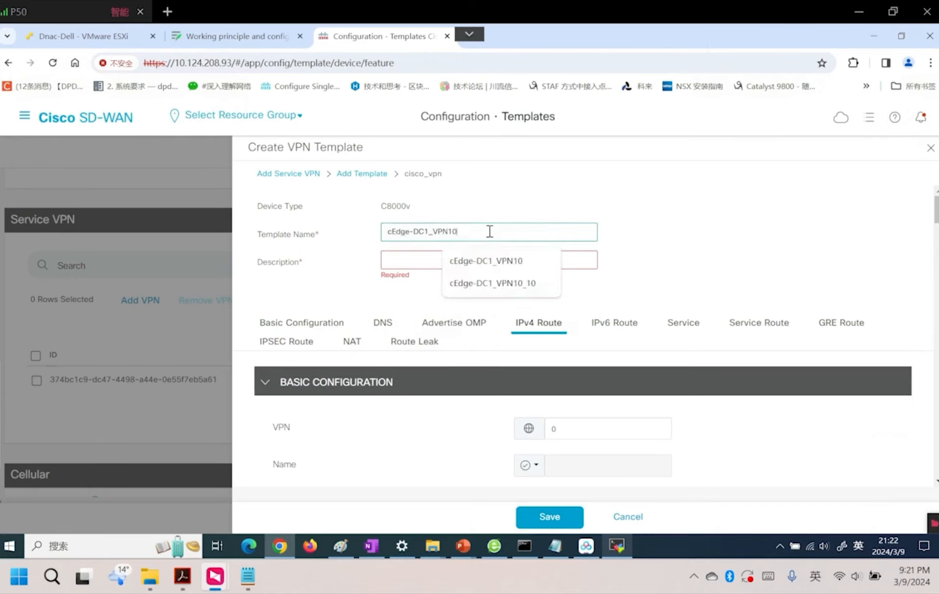
{"action": "left_click_drag", "start_coordinate": [489, 231], "coordinate": [382, 233]}
{"action": "type", "text": "cEdge-DC1_VPN20"}
{"action": "left_click", "coordinate": [408, 261]}
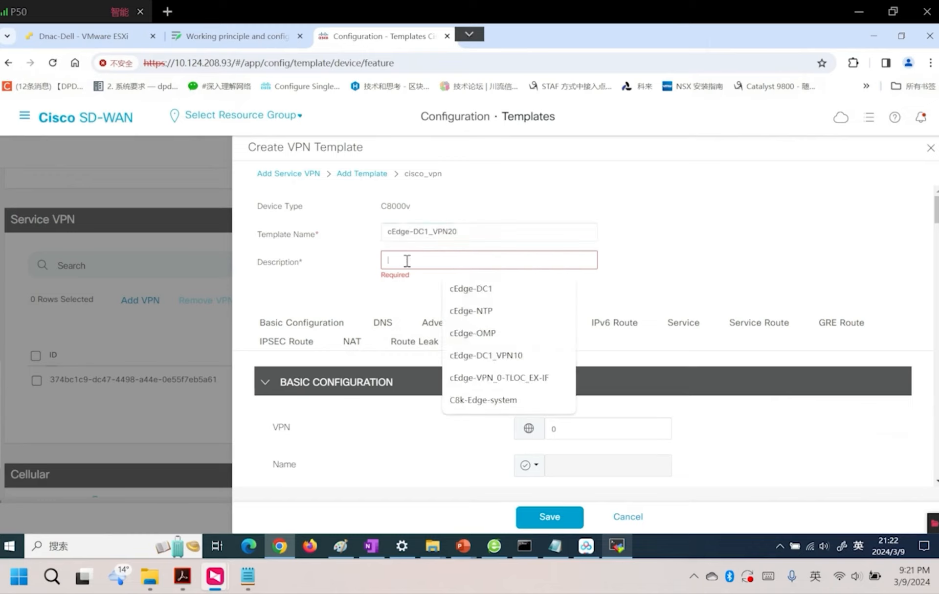
{"action": "type", "text": "cEdge-DC1_VPN20"}
Set the template's VPN number to 17.
{"action": "left_click", "coordinate": [562, 428]}
{"action": "type", "text": "19"}
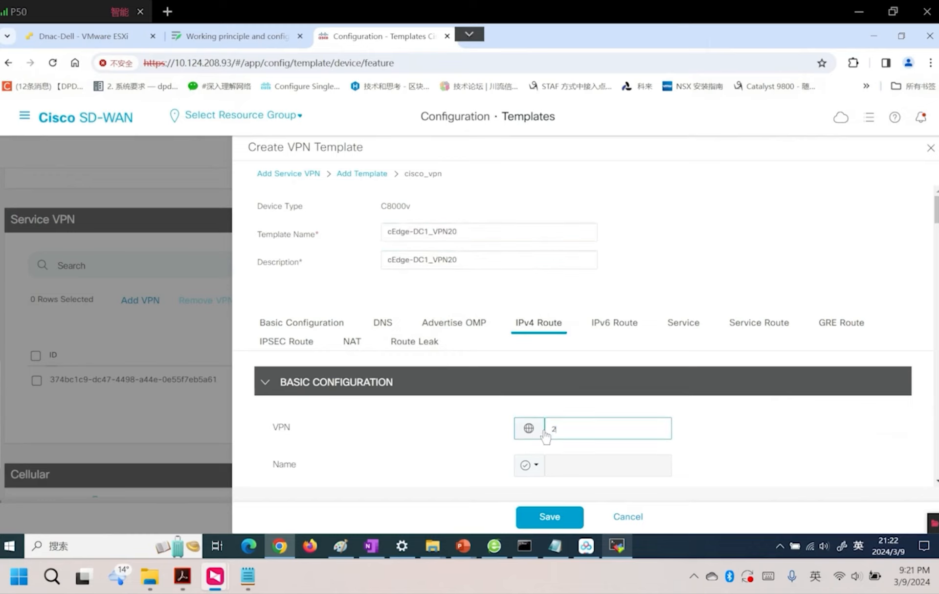
{"action": "scroll", "coordinate": [561, 444], "scroll_direction": "down", "scroll_amount": 3}
{"action": "key", "text": "BackSpace"}
{"action": "type", "text": "7"}
Set the VPN's Name to the Global value PCI VPN.
{"action": "left_click", "coordinate": [529, 341]}
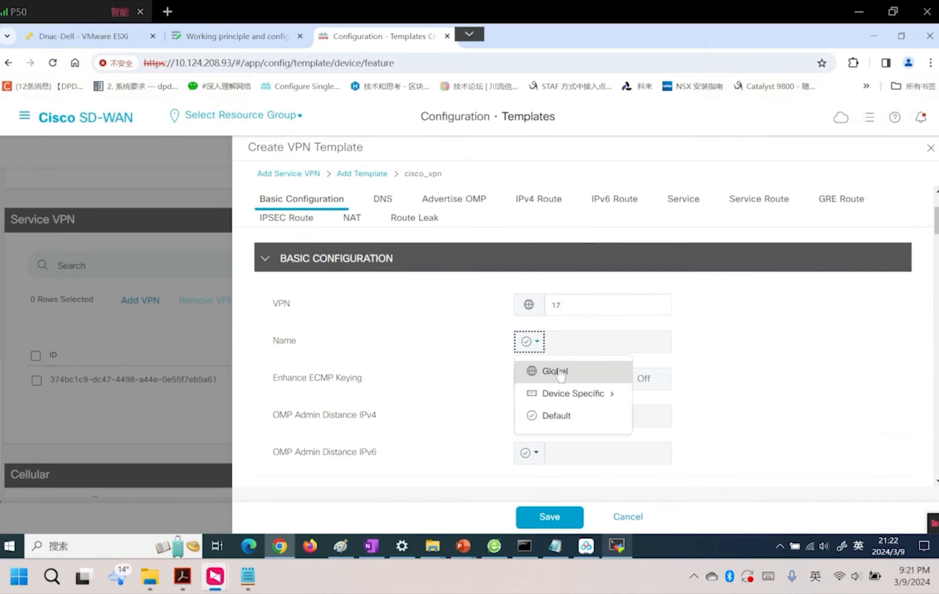
{"action": "left_click", "coordinate": [563, 376]}
{"action": "left_click", "coordinate": [606, 345]}
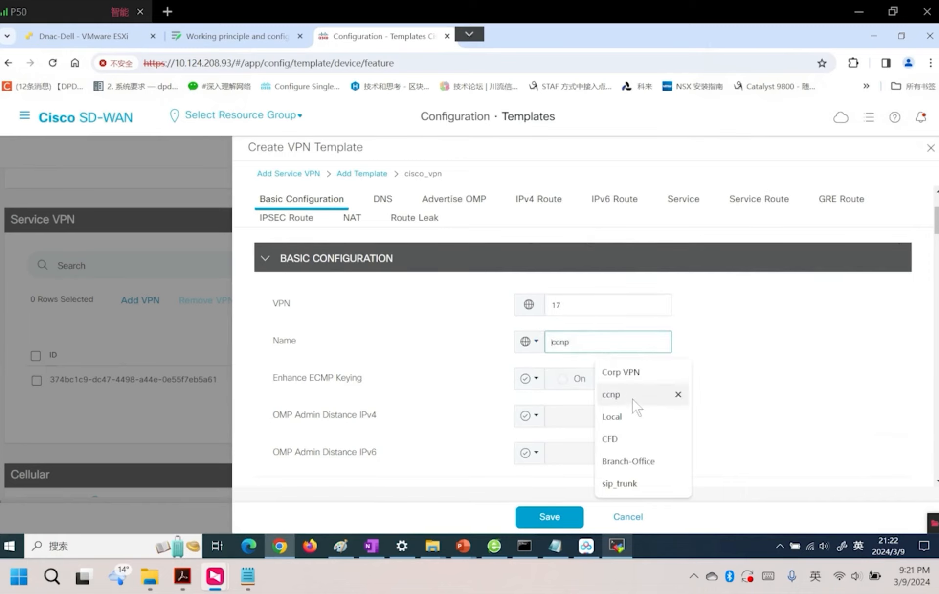
{"action": "type", "text": "PCI"}
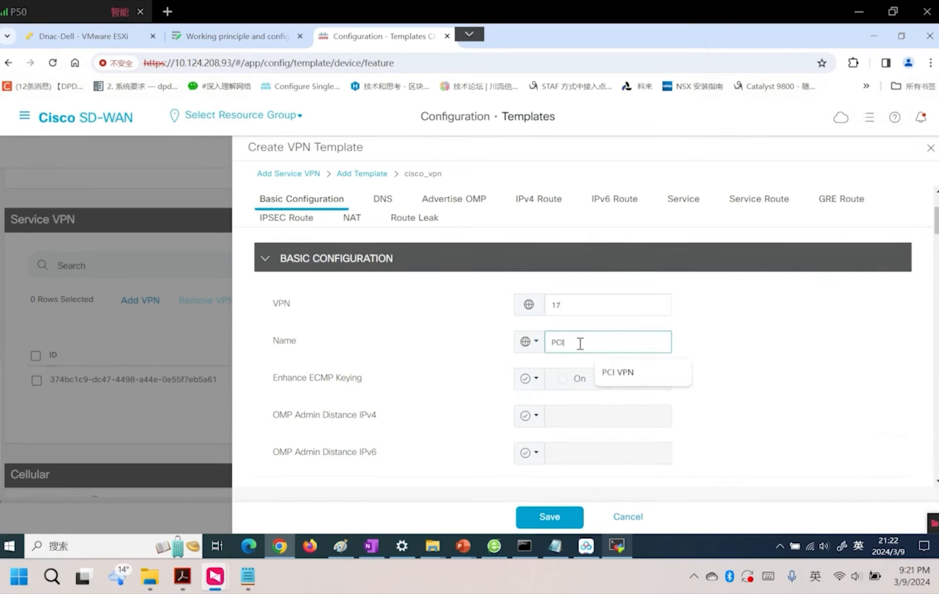
{"action": "left_click", "coordinate": [618, 373]}
Set the VPN number to 20 and save the VPN template.
{"action": "left_click_drag", "start_coordinate": [590, 309], "coordinate": [515, 308]}
{"action": "type", "text": "20"}
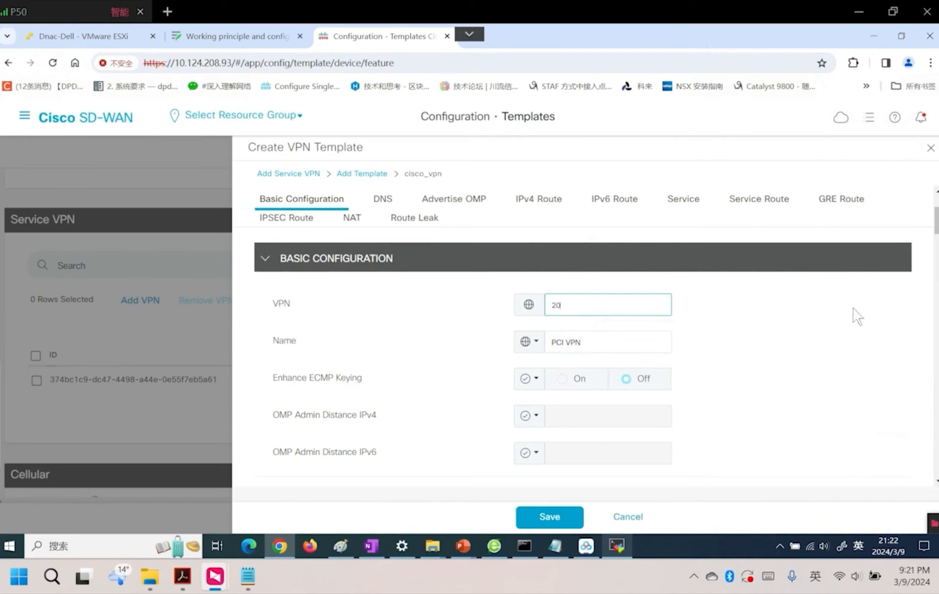
{"action": "left_click", "coordinate": [853, 311]}
{"action": "scroll", "coordinate": [675, 451], "scroll_direction": "down", "scroll_amount": 1}
{"action": "left_click", "coordinate": [560, 517]}
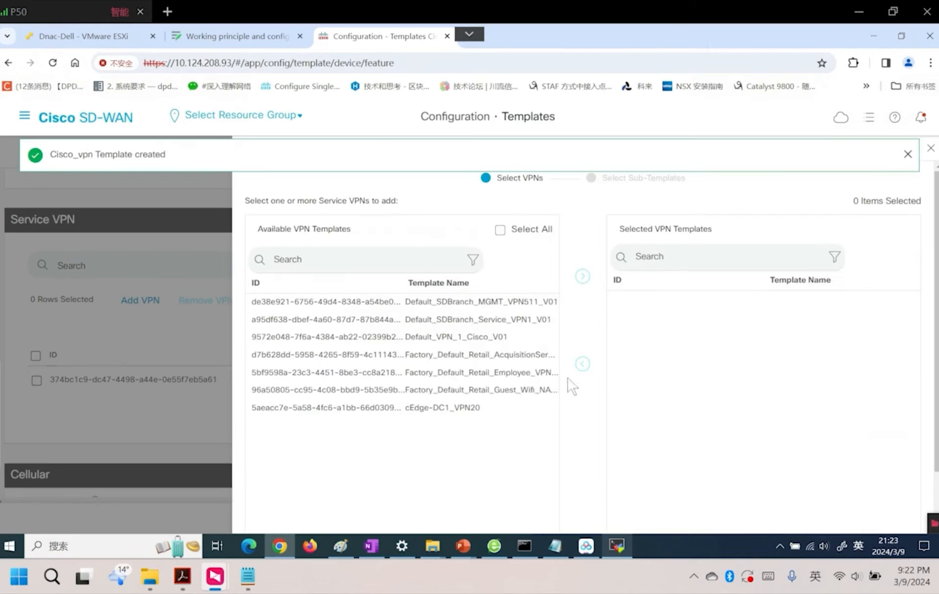
Select cEdge-DC1_VPN20 as the service VPN to add and proceed to choosing its sub-templates.
{"action": "left_click", "coordinate": [376, 407]}
{"action": "left_click", "coordinate": [582, 276]}
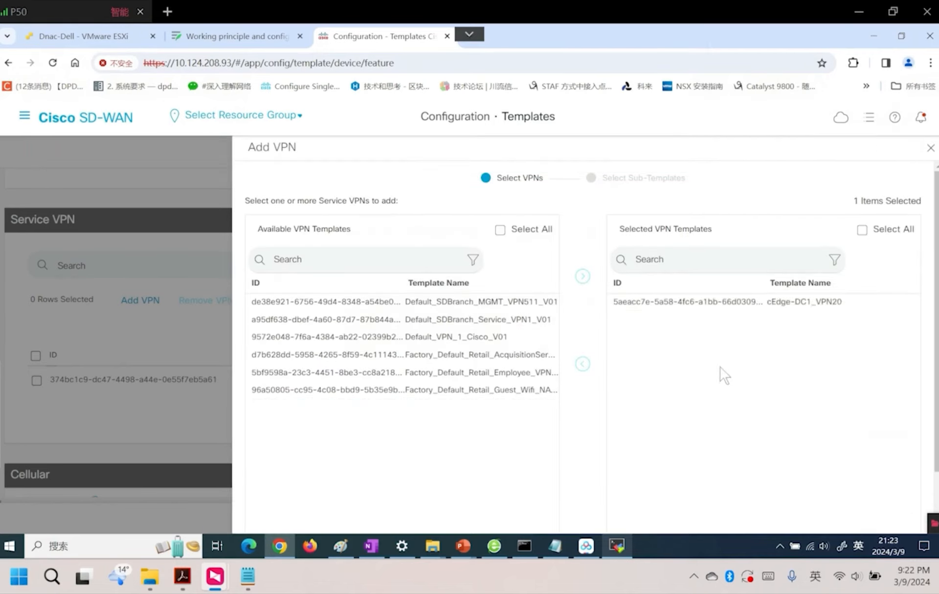
{"action": "scroll", "coordinate": [721, 373], "scroll_direction": "down", "scroll_amount": 2}
{"action": "left_click", "coordinate": [616, 514]}
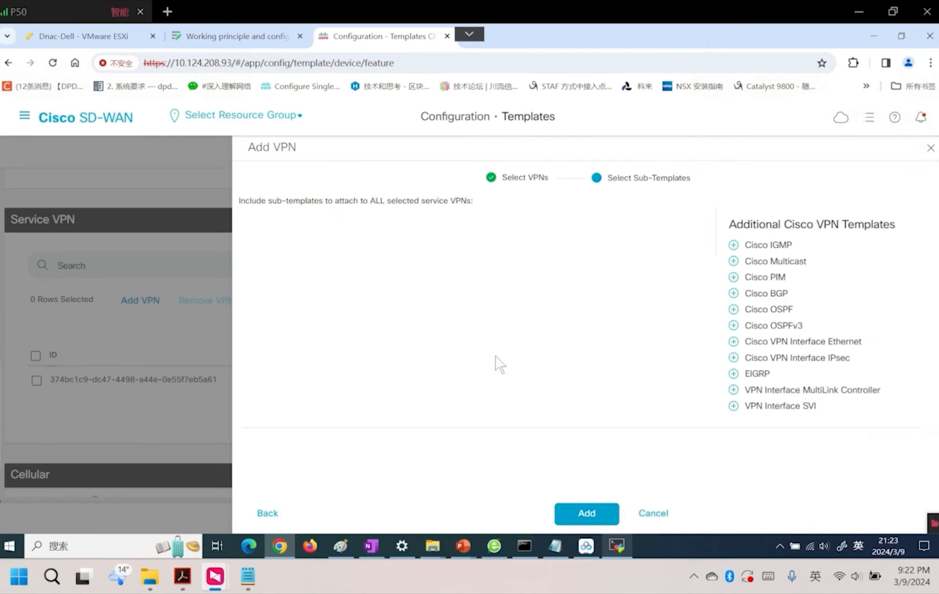
Attach a Cisco VPN Interface Ethernet sub-template to the VPN 20 service VPN and begin creating a new template for it.
{"action": "left_click", "coordinate": [816, 345]}
{"action": "left_click", "coordinate": [462, 240]}
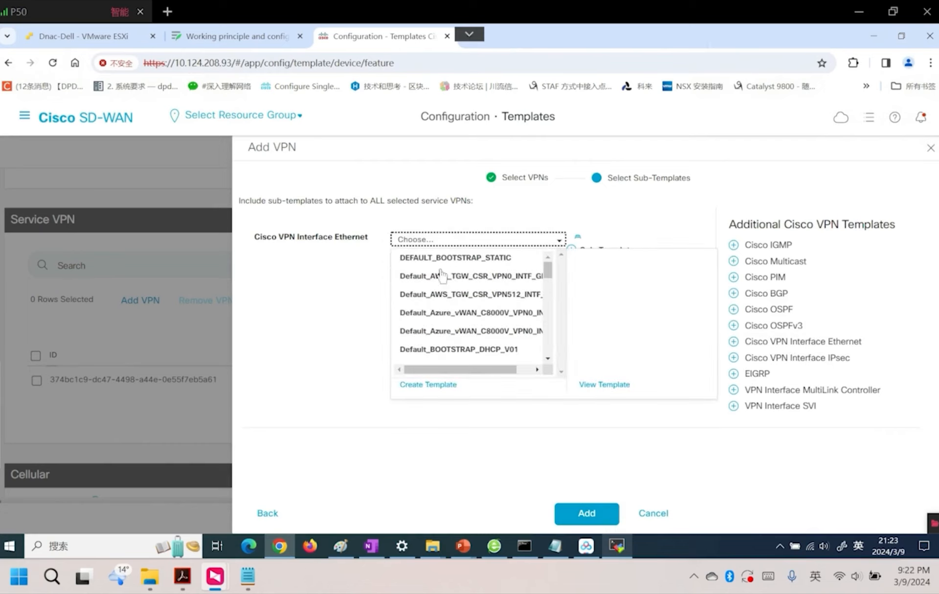
{"action": "left_click", "coordinate": [440, 384]}
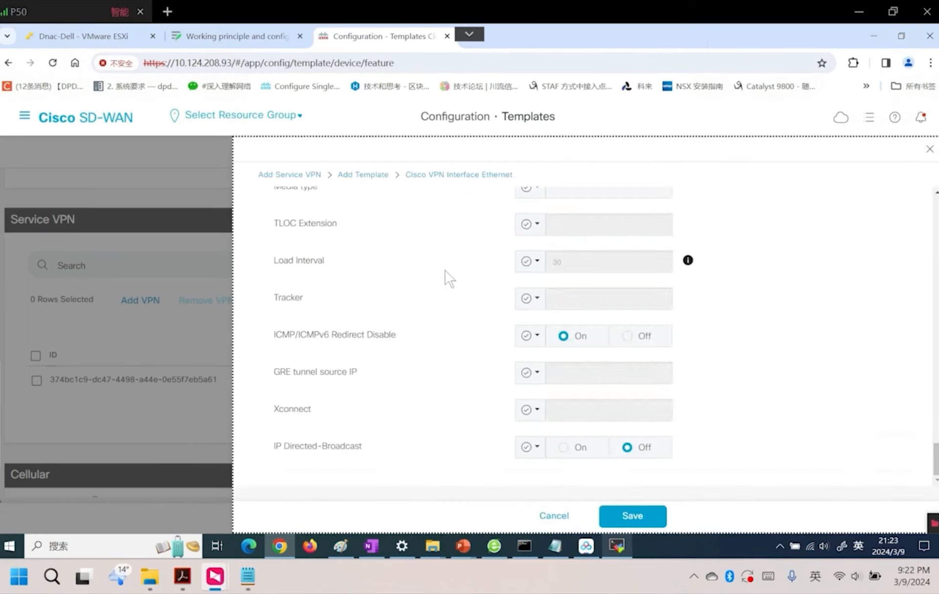
Name the Ethernet interface template cEdge-DC1_VPN20_IF and use the same text as its description.
{"action": "left_click", "coordinate": [497, 229]}
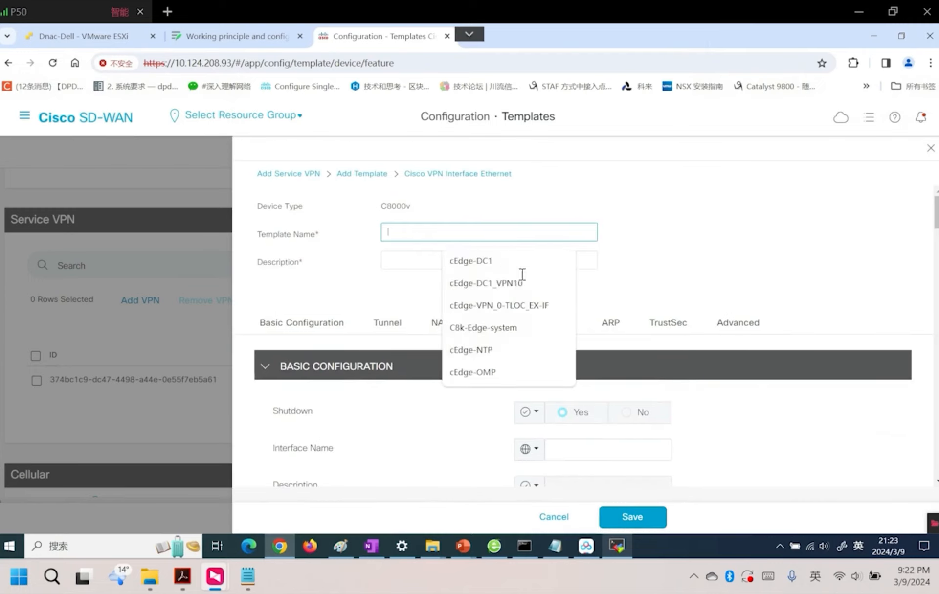
{"action": "left_click", "coordinate": [524, 281]}
{"action": "left_click", "coordinate": [487, 234]}
{"action": "key", "text": "BackSpace"}
{"action": "key", "text": "BackSpace"}
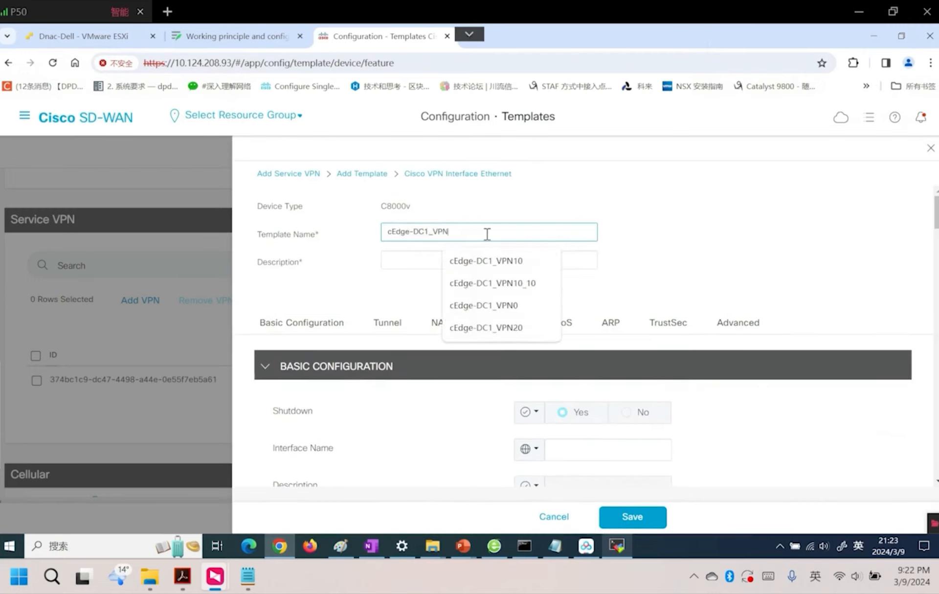
{"action": "type", "text": "20_IF"}
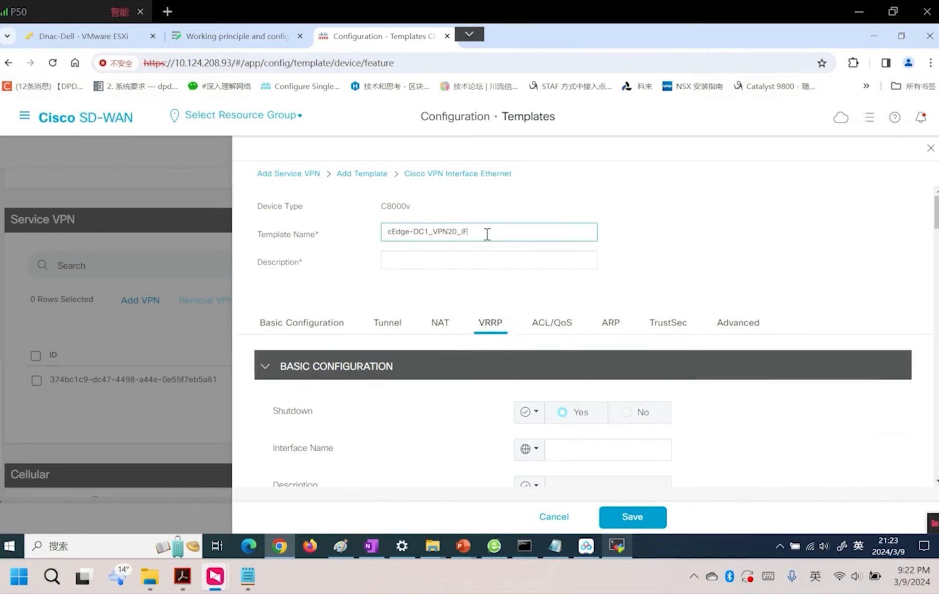
{"action": "key", "text": "ctrl+a"}
{"action": "key", "text": "ctrl+c"}
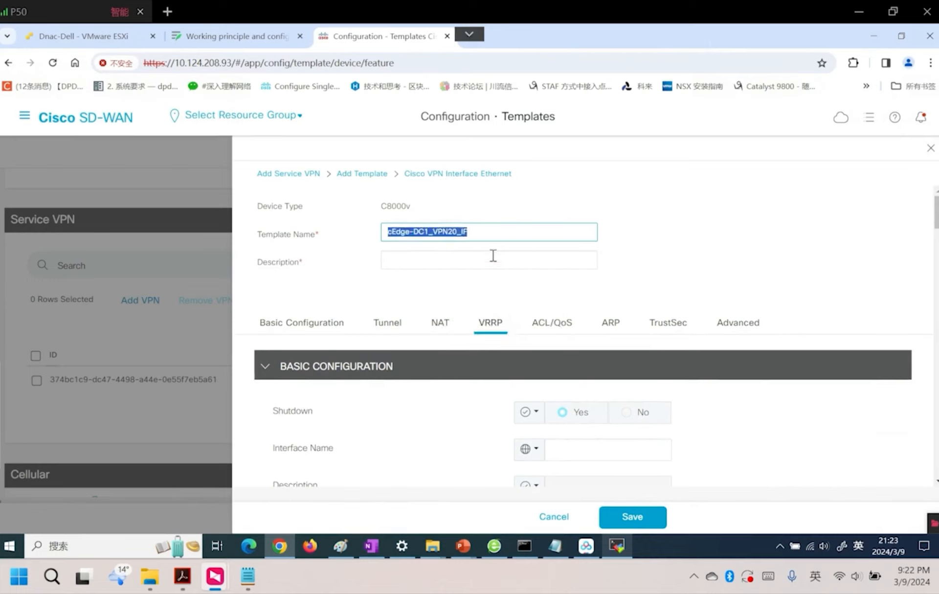
{"action": "left_click", "coordinate": [452, 263]}
{"action": "key", "text": "ctrl+v"}
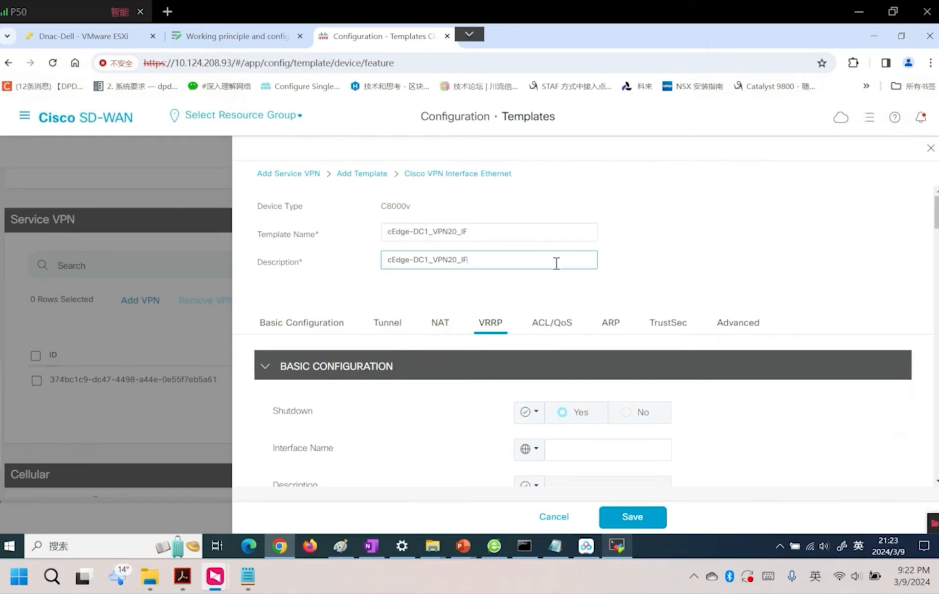
Set the VPN 20 interface template's Shutdown option to a Global value of No.
{"action": "scroll", "coordinate": [656, 269], "scroll_direction": "down", "scroll_amount": 1}
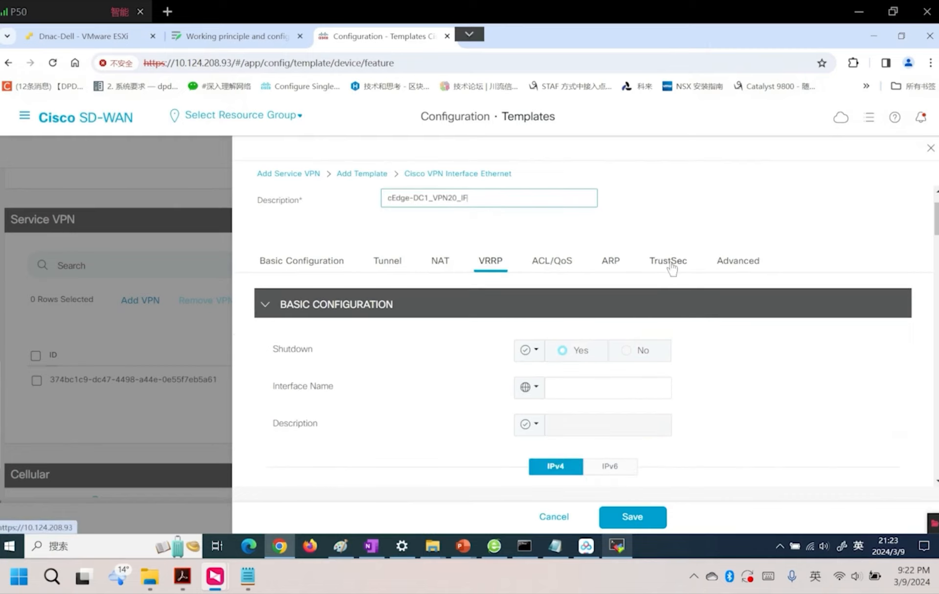
{"action": "left_click", "coordinate": [532, 350]}
{"action": "left_click", "coordinate": [557, 382]}
{"action": "left_click", "coordinate": [628, 350]}
Make the VPN 20 interface template's Interface Name device-specific with the key vpn20_if_name.
{"action": "scroll", "coordinate": [709, 367], "scroll_direction": "down", "scroll_amount": 1}
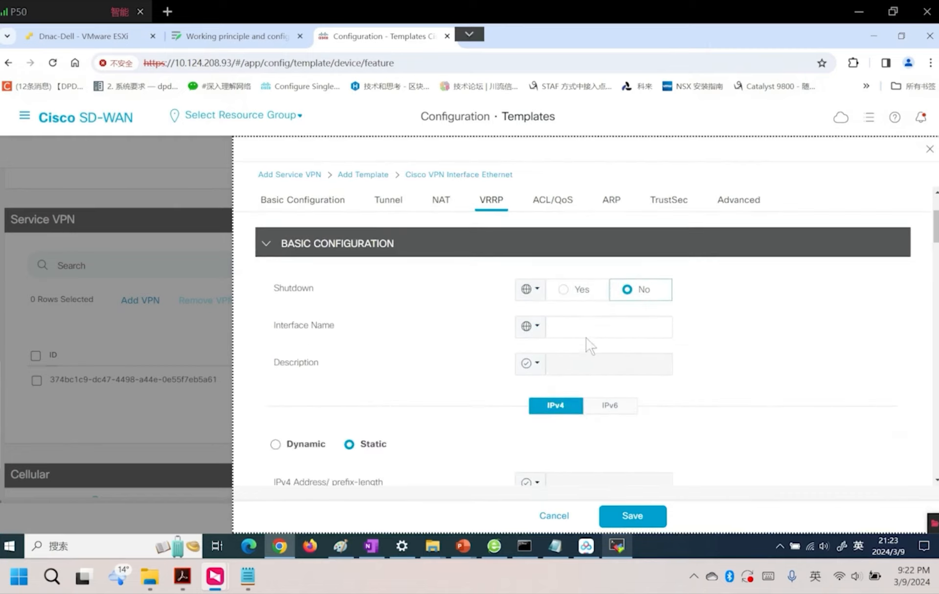
{"action": "left_click", "coordinate": [538, 325]}
{"action": "left_click", "coordinate": [574, 377]}
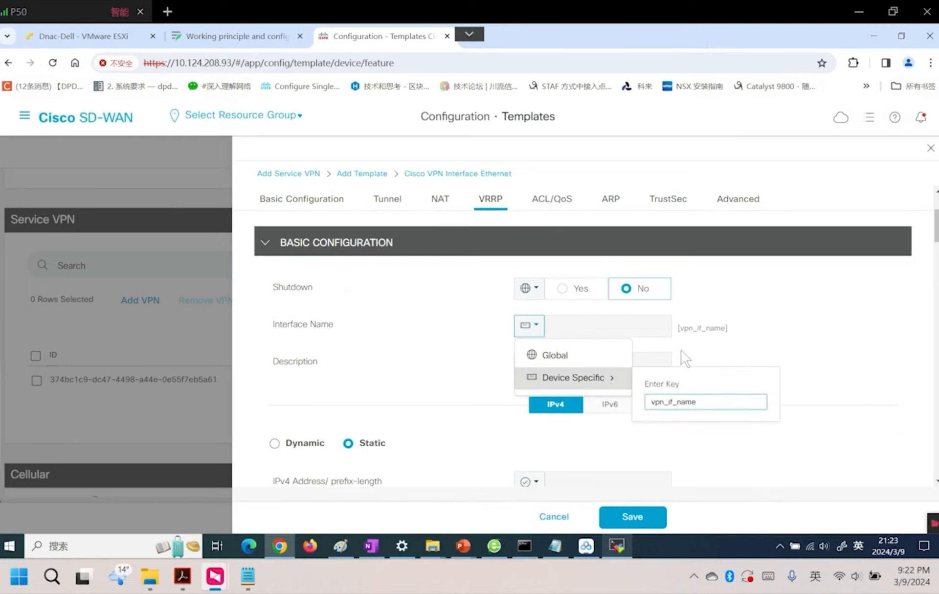
{"action": "left_click", "coordinate": [541, 329]}
{"action": "left_click", "coordinate": [649, 388]}
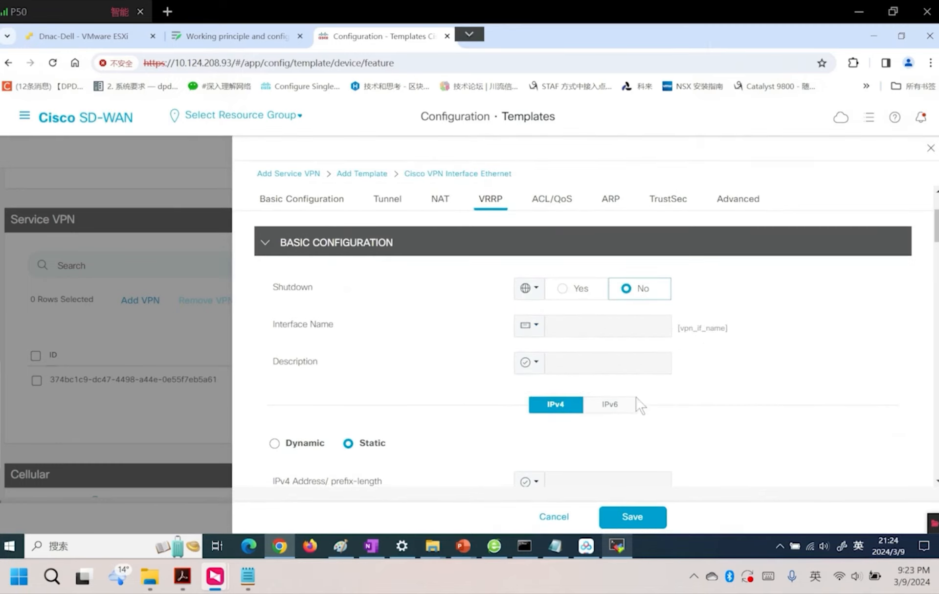
{"action": "left_click", "coordinate": [540, 327]}
{"action": "left_click", "coordinate": [665, 403]}
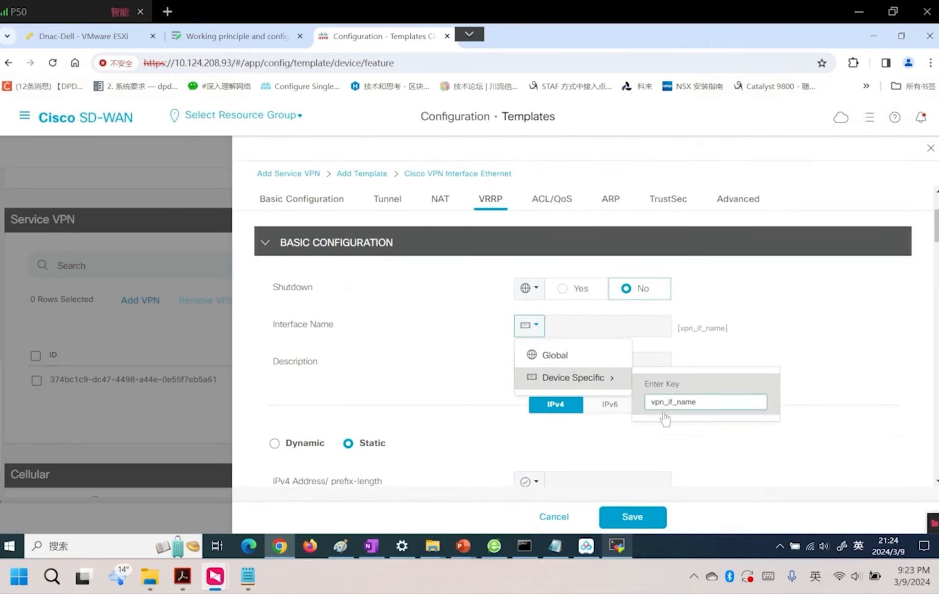
{"action": "type", "text": "20"}
Make the static IPv4 address device-specific with the key vpn20_if_ipv4_address and save the interface template.
{"action": "scroll", "coordinate": [576, 389], "scroll_direction": "down", "scroll_amount": 4}
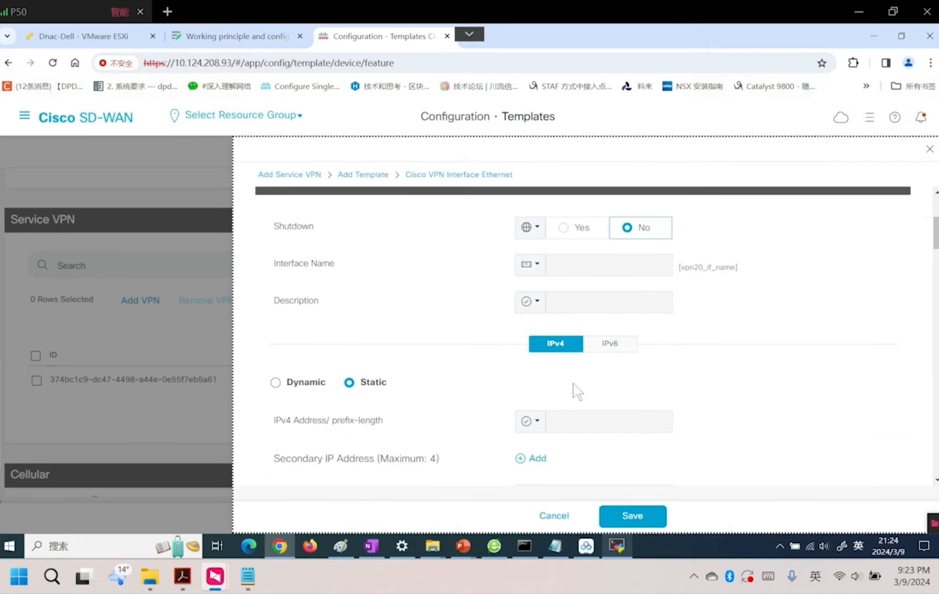
{"action": "left_click", "coordinate": [529, 296]}
{"action": "left_click", "coordinate": [567, 348]}
{"action": "left_click", "coordinate": [673, 373]}
{"action": "type", "text": "20_if_ipv4_address"}
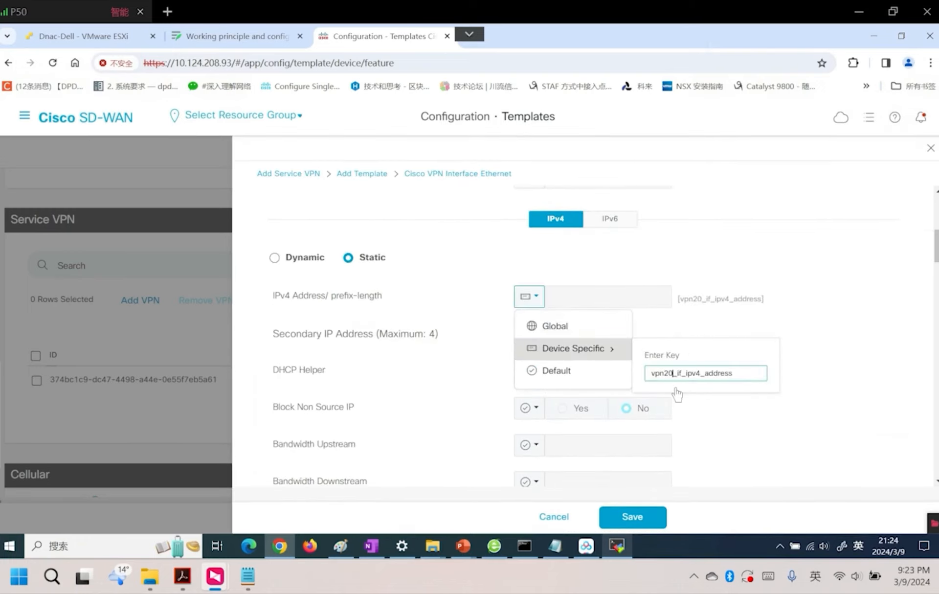
{"action": "left_click", "coordinate": [743, 435]}
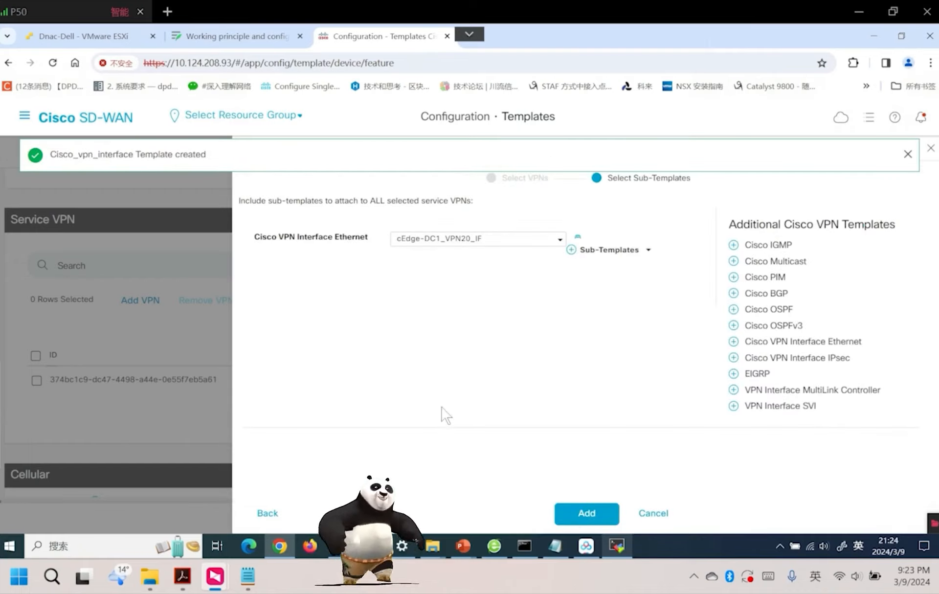
Add the VPN 20 service VPN with its cEdge-DC1_VPN20_IF sub-template and create the device template.
{"action": "left_click", "coordinate": [587, 512]}
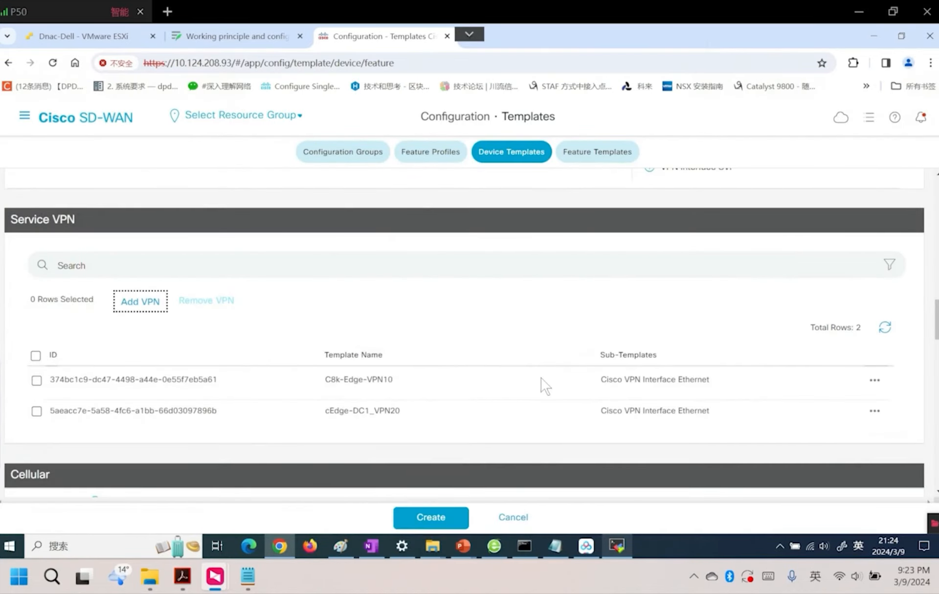
{"action": "left_click", "coordinate": [430, 518]}
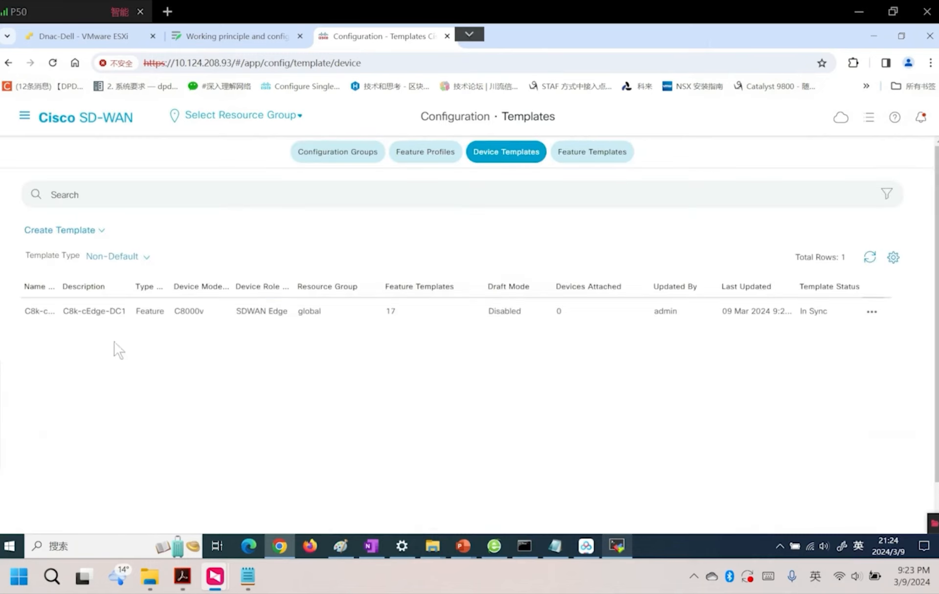
Attach devices cEdge1-DC1 and cEdge2-DC1 to the C8k-cEdge-DC1 device template.
{"action": "left_click", "coordinate": [872, 312]}
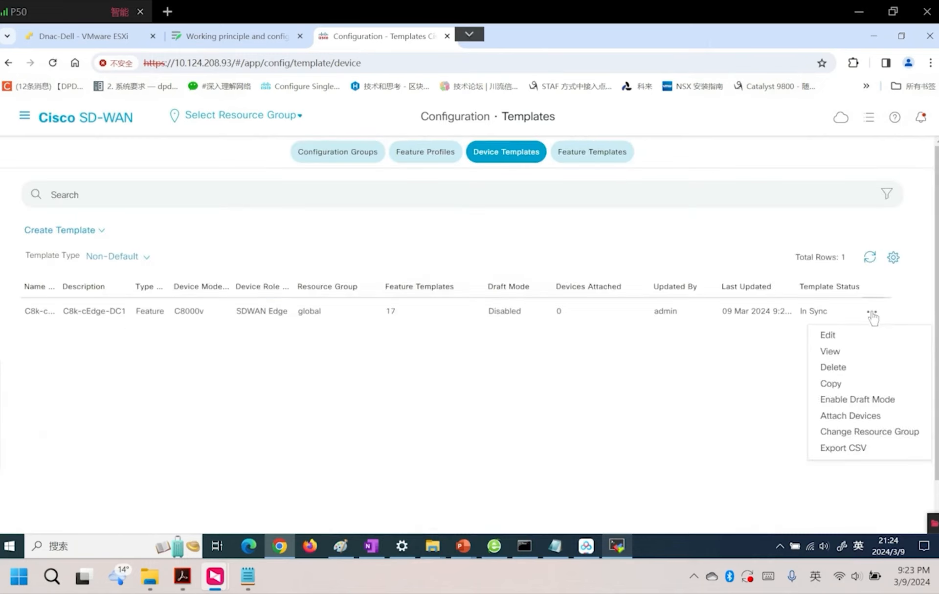
{"action": "left_click", "coordinate": [896, 419]}
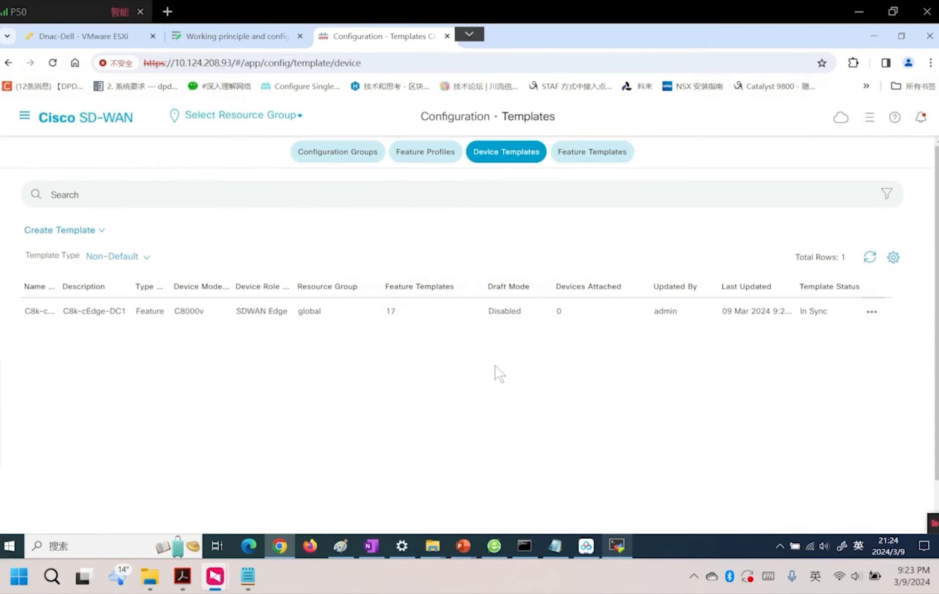
{"action": "left_click", "coordinate": [274, 330]}
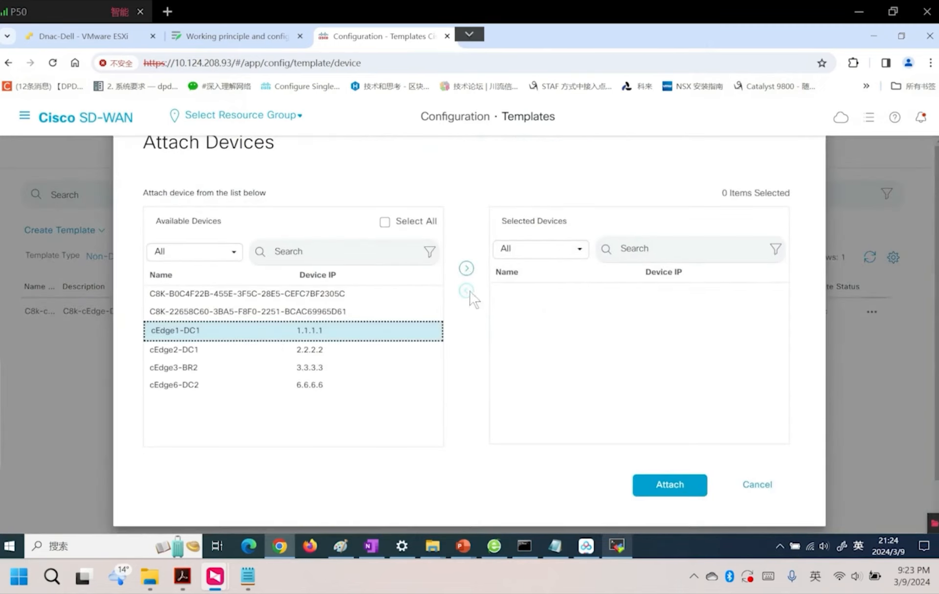
{"action": "left_click", "coordinate": [333, 331]}
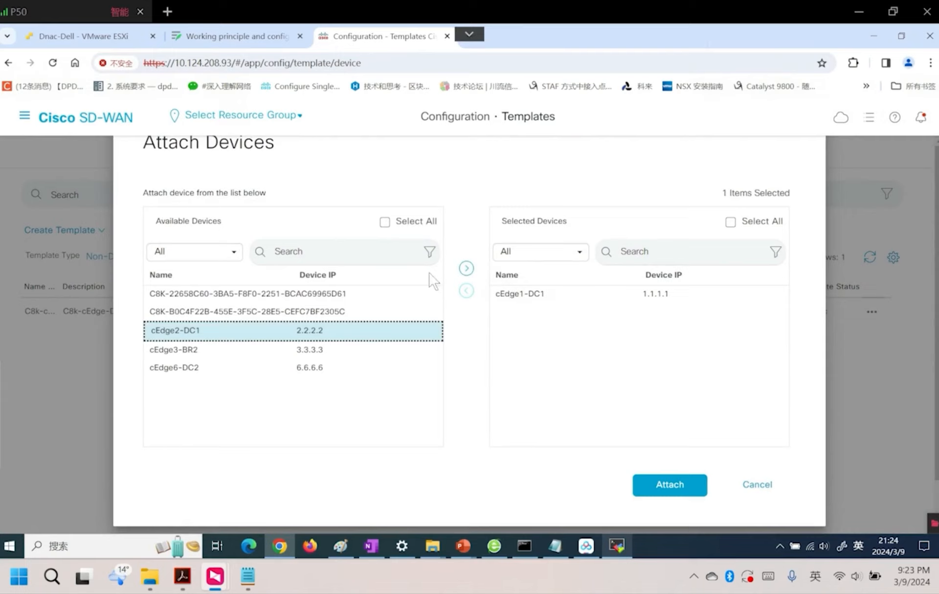
{"action": "left_click", "coordinate": [467, 269]}
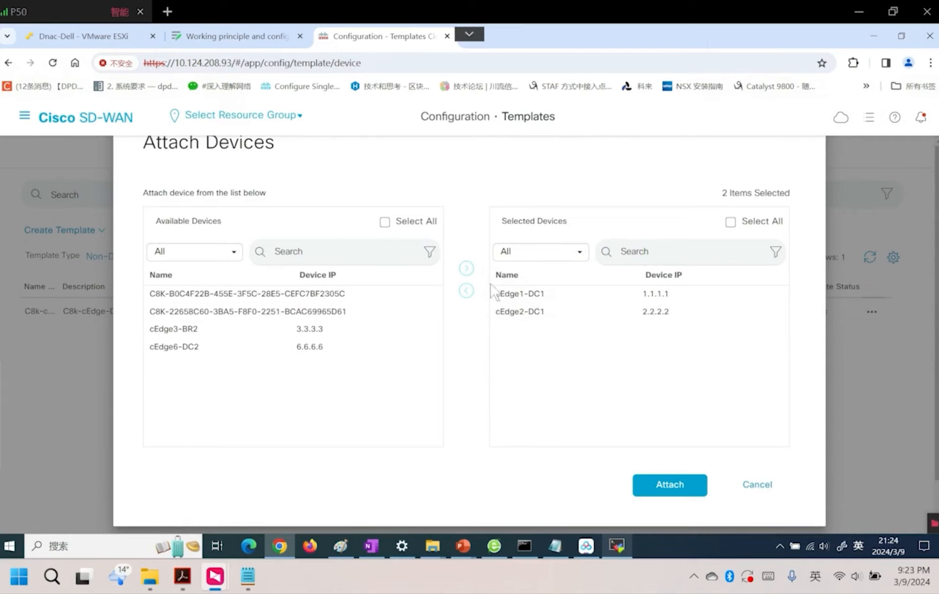
{"action": "left_click", "coordinate": [681, 485]}
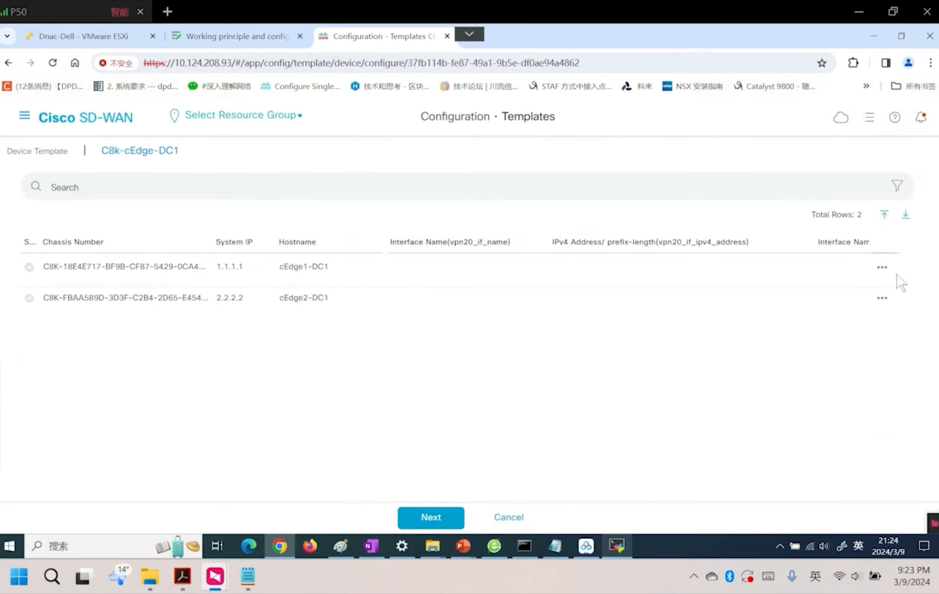
Fill in cEdge1-DC1's variables, using GigabitEthernet4 192.168.12.1/24 for VPN 20, GigabitEthernet3 192.168.10.1/24 for VPN 10, GigabitEthernet2 172.16.20.1/24 for MPLS and GigabitEthernet1 for Internet, and update.
{"action": "left_click", "coordinate": [883, 267]}
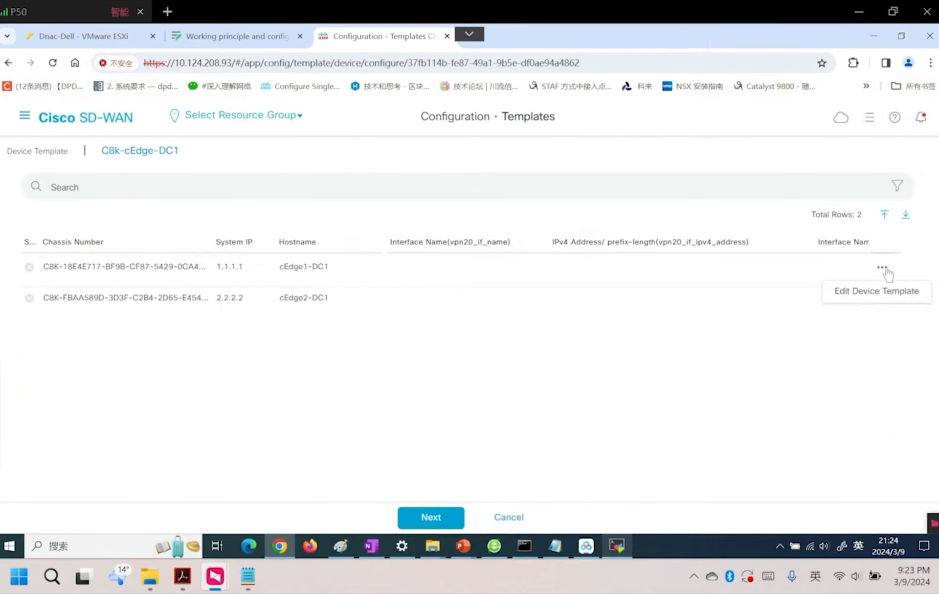
{"action": "left_click", "coordinate": [861, 293]}
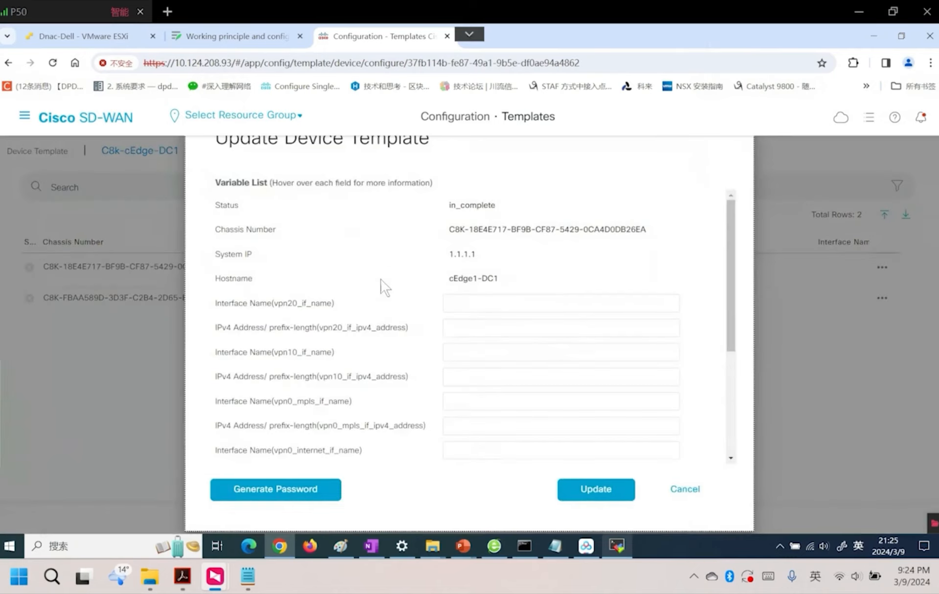
{"action": "left_click_drag", "start_coordinate": [729, 217], "coordinate": [731, 195]}
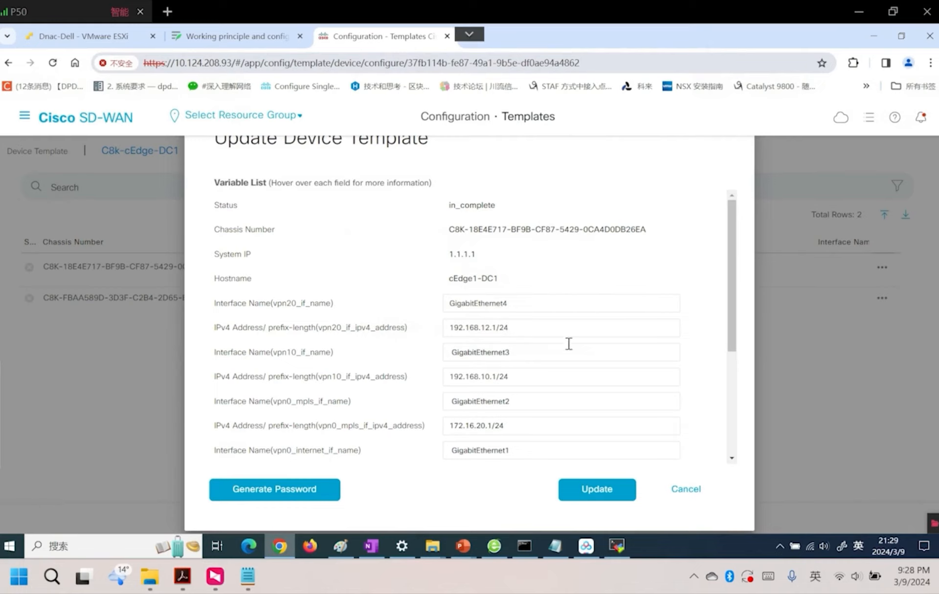
{"action": "left_click_drag", "start_coordinate": [733, 336], "coordinate": [733, 446]}
{"action": "left_click", "coordinate": [597, 490]}
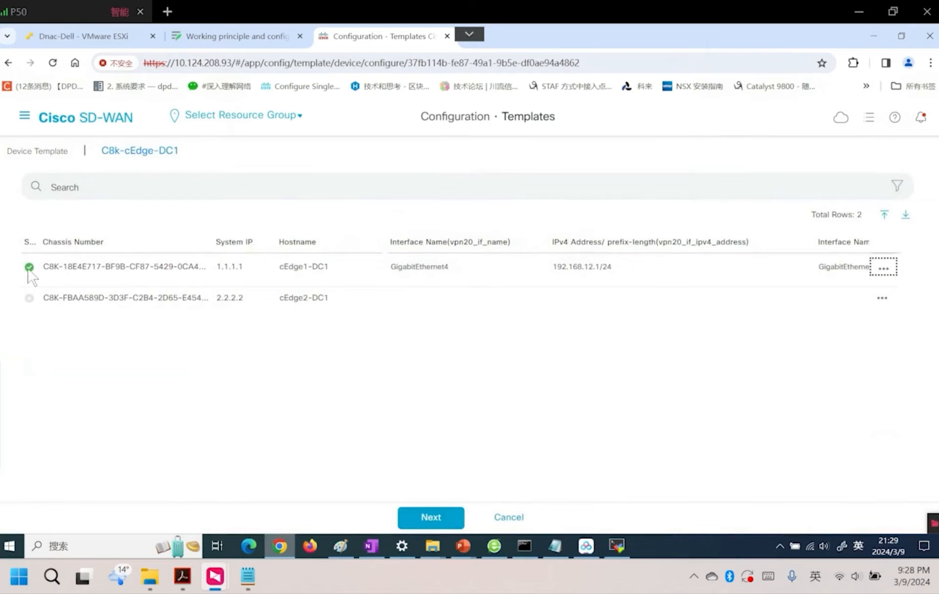
Set cEdge2-DC1's interface names to GigabitEthernet4 for VPN 20, GigabitEthernet3 for VPN 10, GigabitEthernet2 for MPLS and GigabitEthernet1 for Internet.
{"action": "left_click", "coordinate": [881, 301]}
{"action": "left_click", "coordinate": [855, 321]}
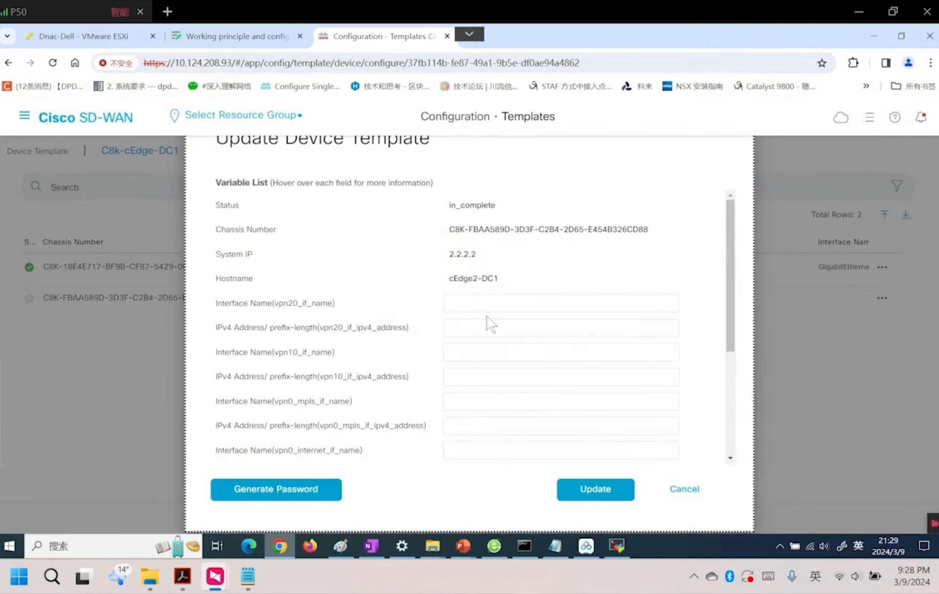
{"action": "left_click", "coordinate": [488, 309]}
{"action": "left_click", "coordinate": [550, 330]}
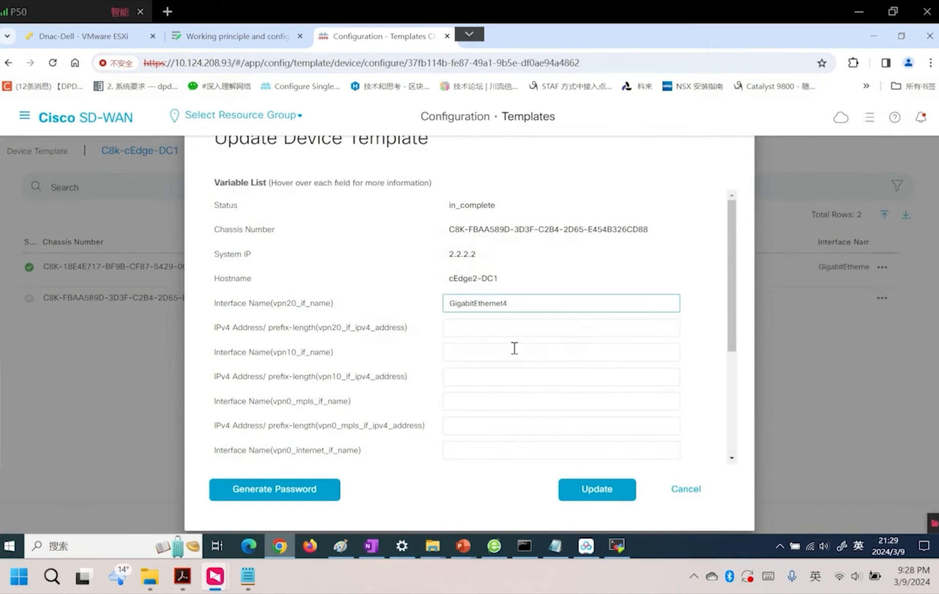
{"action": "left_click", "coordinate": [511, 353]}
{"action": "left_click", "coordinate": [546, 381]}
{"action": "left_click", "coordinate": [510, 401]}
{"action": "left_click", "coordinate": [562, 432]}
{"action": "left_click", "coordinate": [491, 449]}
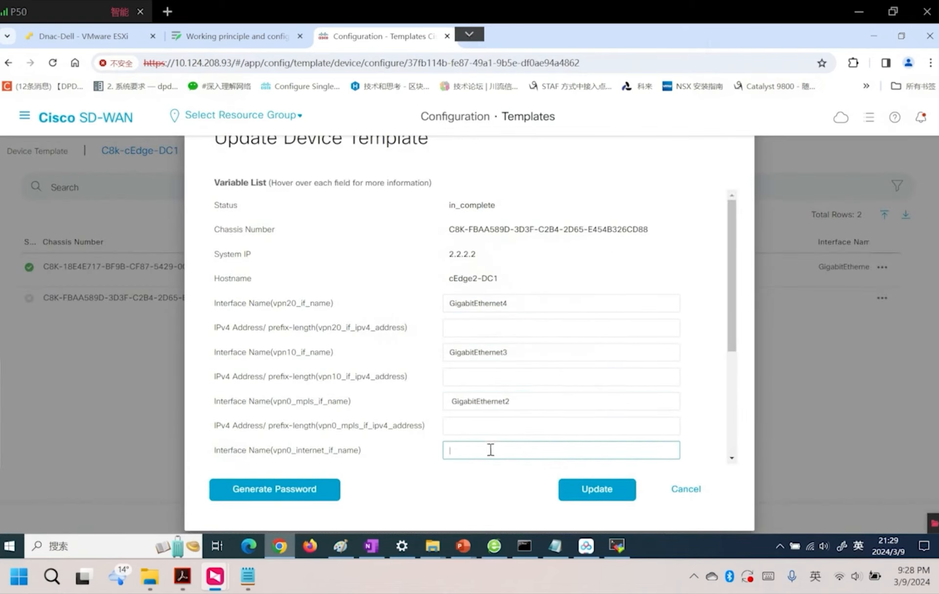
{"action": "left_click", "coordinate": [548, 480]}
Set cEdge2-DC1's site ID to 100 and its system IP to 2.2.2.2.
{"action": "scroll", "coordinate": [729, 356], "scroll_direction": "down", "scroll_amount": 4}
{"action": "left_click", "coordinate": [503, 430]}
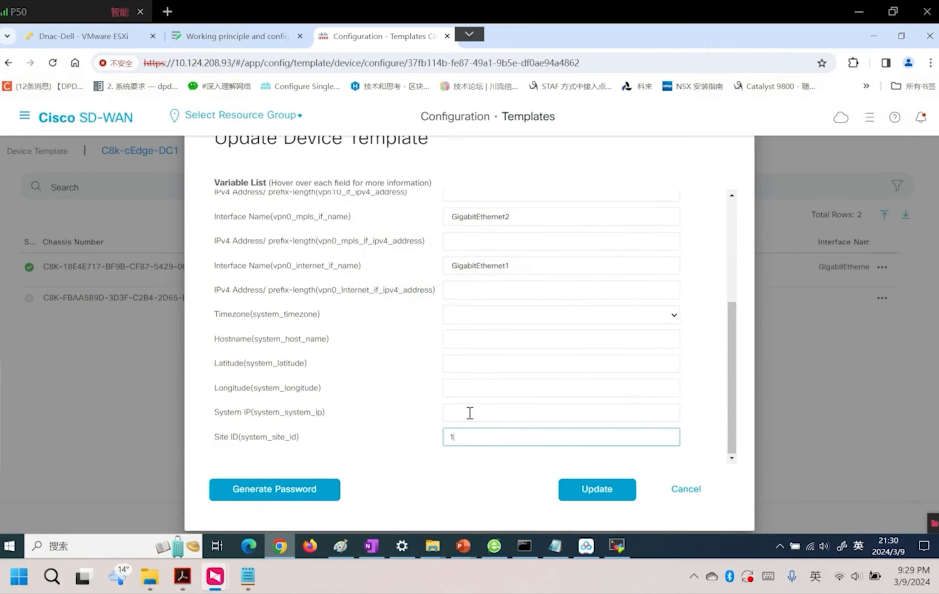
{"action": "type", "text": "100"}
{"action": "key", "text": "shift+Tab"}
{"action": "type", "text": "2"}
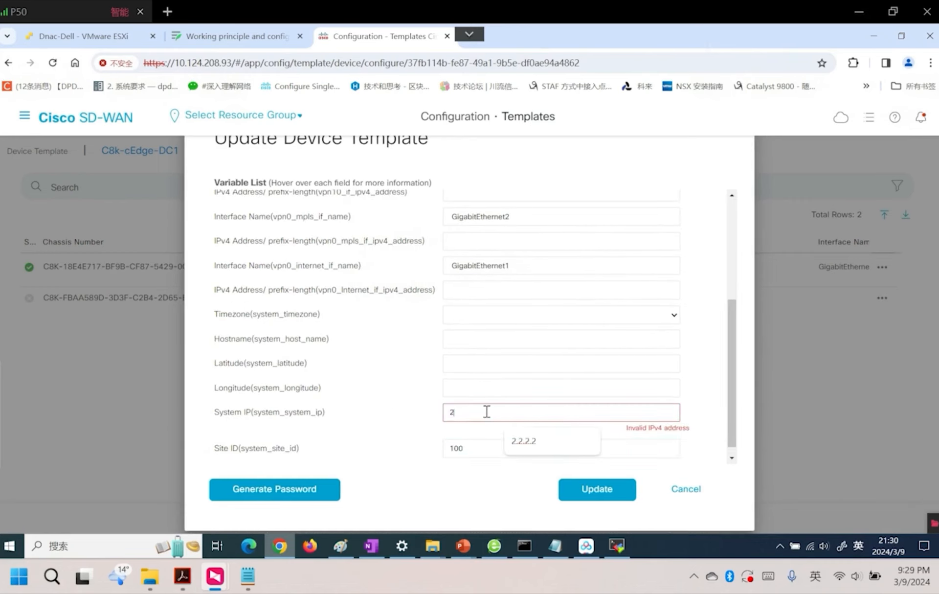
{"action": "left_click", "coordinate": [524, 446]}
Enter latitude 31.197943, longitude 121.399191 and hostname cEdge2-DC1 in the second device's variables.
{"action": "left_click", "coordinate": [459, 363]}
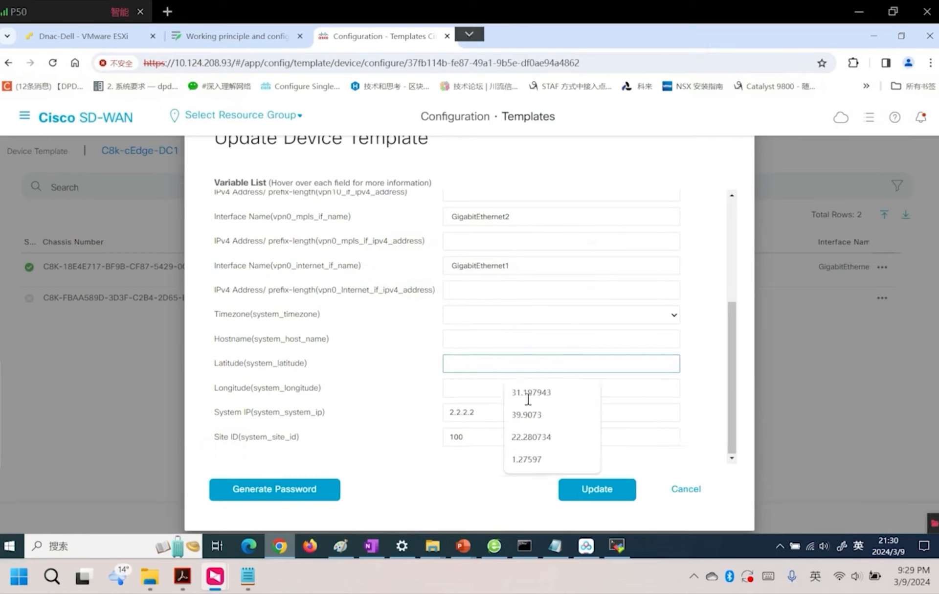
{"action": "left_click", "coordinate": [532, 392]}
{"action": "left_click", "coordinate": [482, 391]}
{"action": "left_click", "coordinate": [522, 417]}
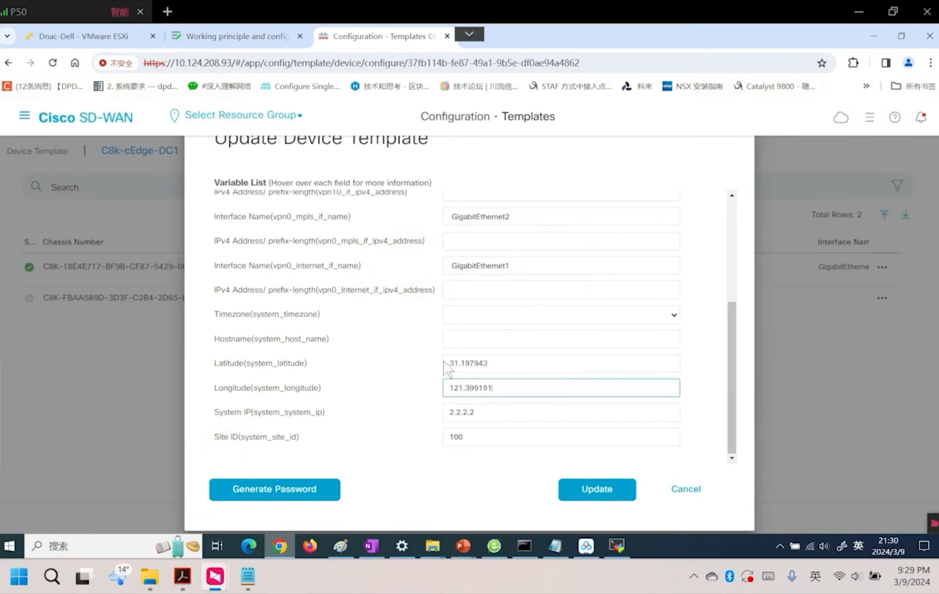
{"action": "left_click", "coordinate": [457, 338]}
{"action": "left_click", "coordinate": [546, 389]}
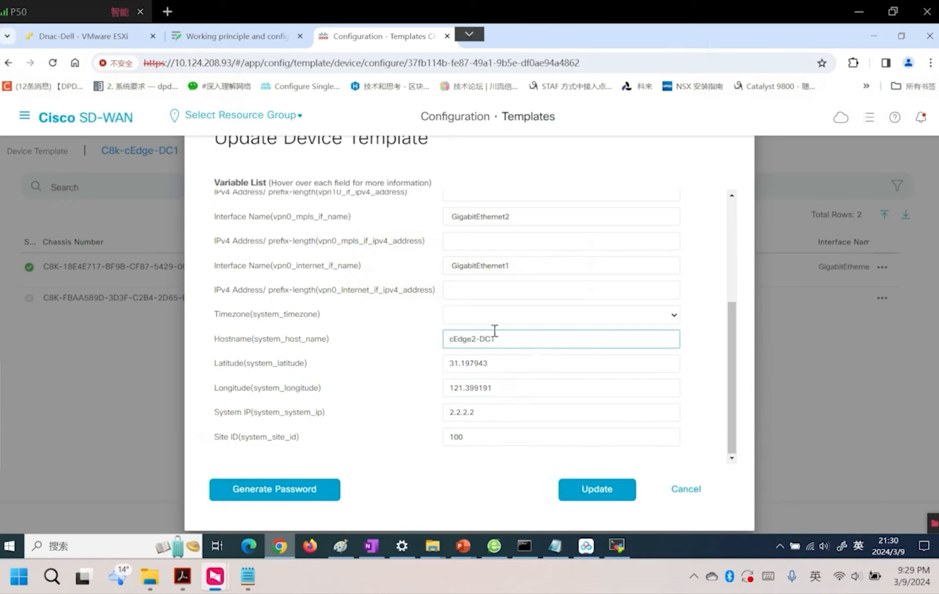
Set the timezone variable of cEdge2-DC1 to Asia/Shanghai.
{"action": "left_click", "coordinate": [495, 314]}
{"action": "left_click_drag", "start_coordinate": [674, 337], "coordinate": [676, 428]}
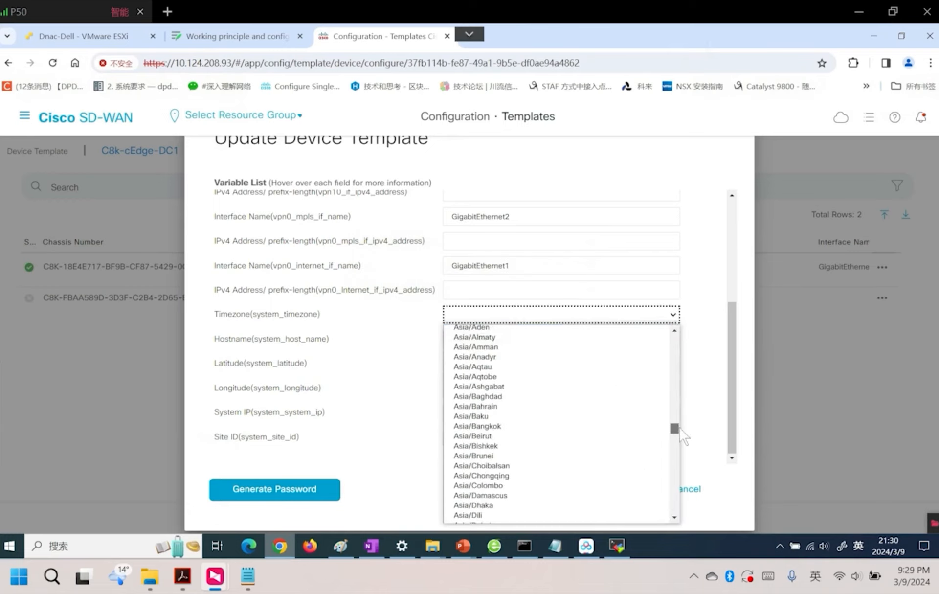
{"action": "scroll", "coordinate": [533, 431], "scroll_direction": "down", "scroll_amount": 10}
{"action": "left_click", "coordinate": [505, 456]}
Set cEdge2-DC1's VPN 0 addresses to 172.16.30.2/24 for the Internet interface and 172.16.20.2/24 for the MPLS interface.
{"action": "left_click", "coordinate": [509, 290]}
{"action": "left_click", "coordinate": [515, 321]}
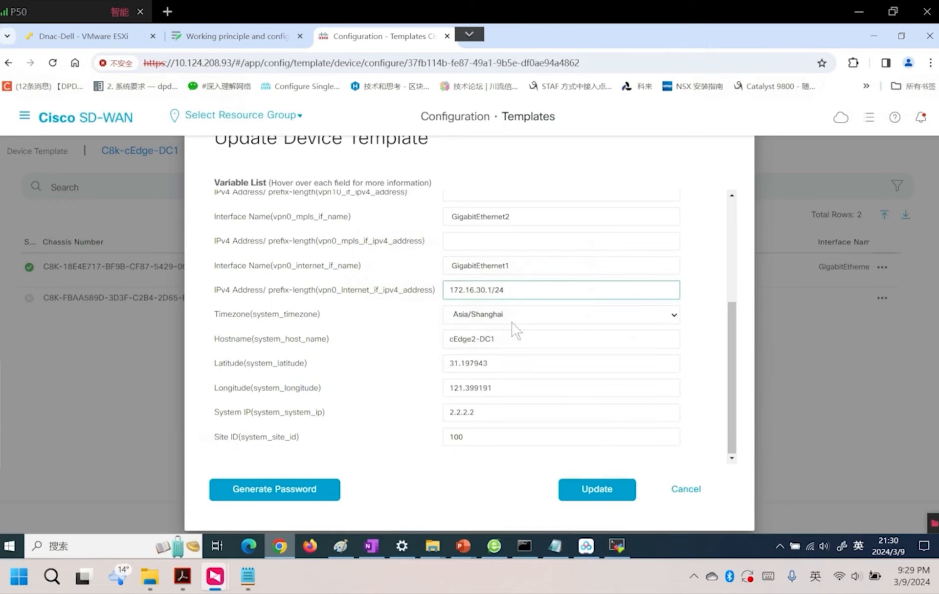
{"action": "type", "text": "2"}
{"action": "left_click", "coordinate": [526, 241]}
{"action": "left_click", "coordinate": [551, 269]}
{"action": "type", "text": "20.2/24"}
Set cEdge2-DC1's VPN 10 address to 192.168.10.2/24 and VPN 20 address to 192.168.12.2/24, and update the device's variables.
{"action": "scroll", "coordinate": [504, 264], "scroll_direction": "up", "scroll_amount": 1}
{"action": "scroll", "coordinate": [504, 268], "scroll_direction": "up", "scroll_amount": 3}
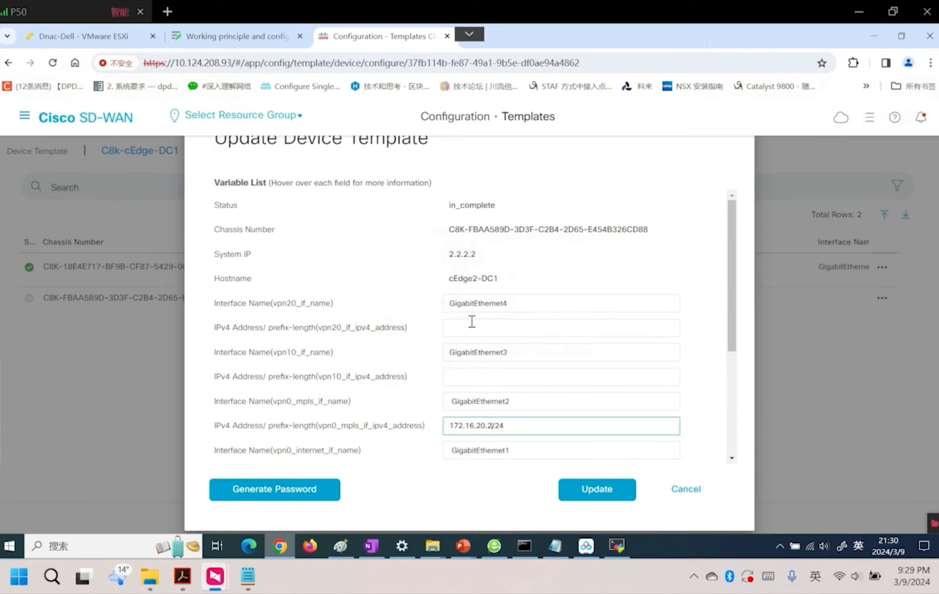
{"action": "left_click", "coordinate": [470, 375]}
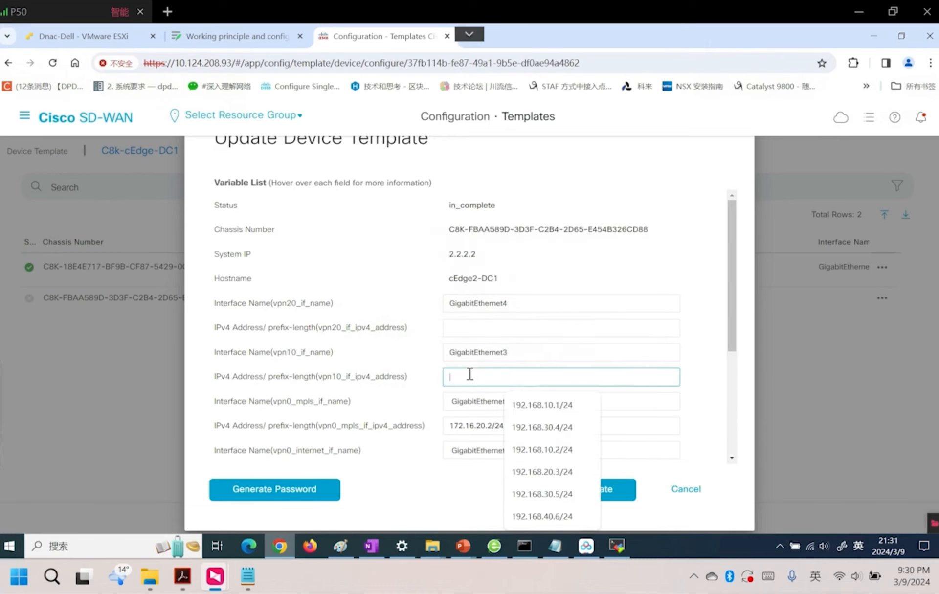
{"action": "left_click", "coordinate": [561, 455]}
{"action": "left_click", "coordinate": [487, 330]}
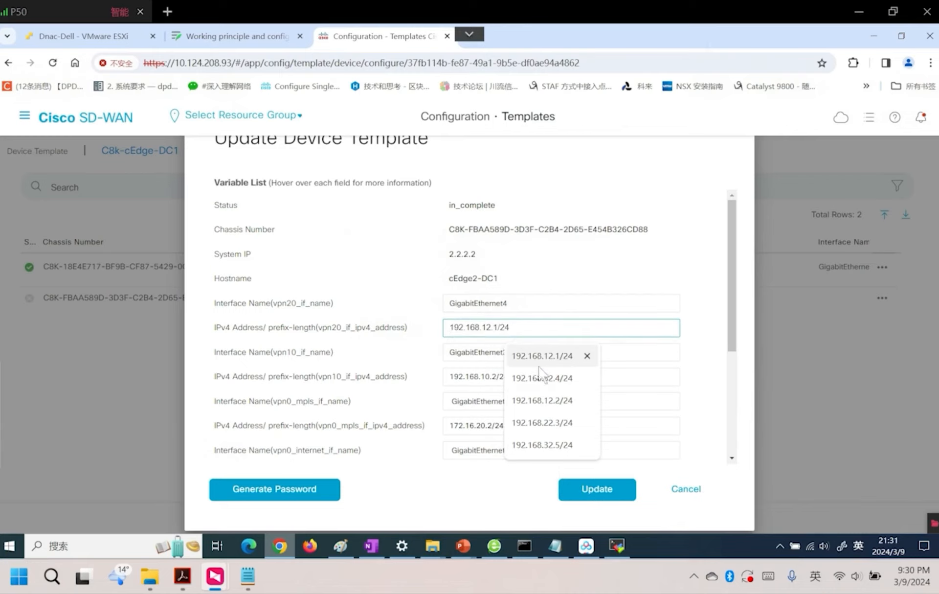
{"action": "left_click", "coordinate": [537, 400]}
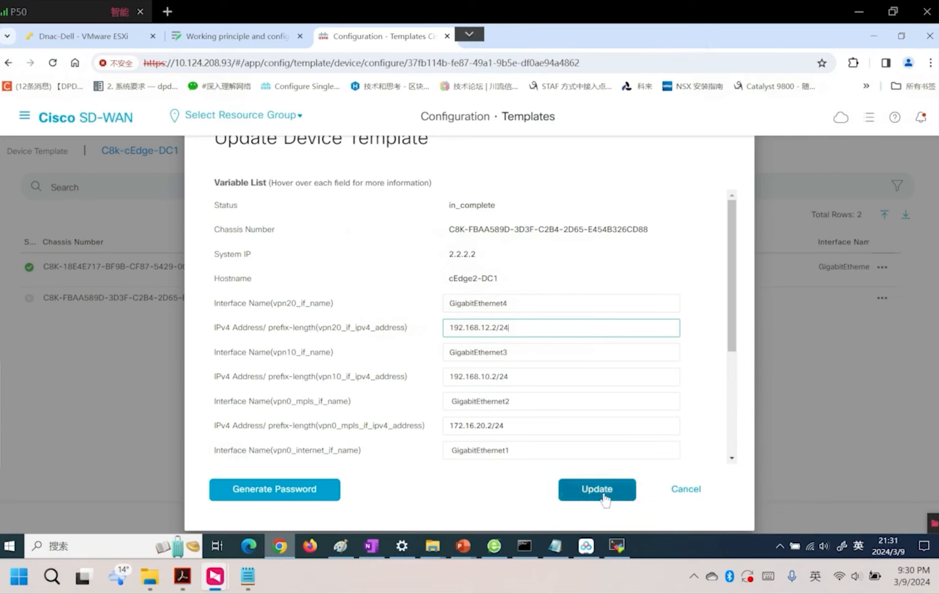
{"action": "left_click", "coordinate": [602, 492]}
Push the template configuration to both devices, confirming the changes on 2 devices, and refresh the task status.
{"action": "left_click", "coordinate": [440, 524]}
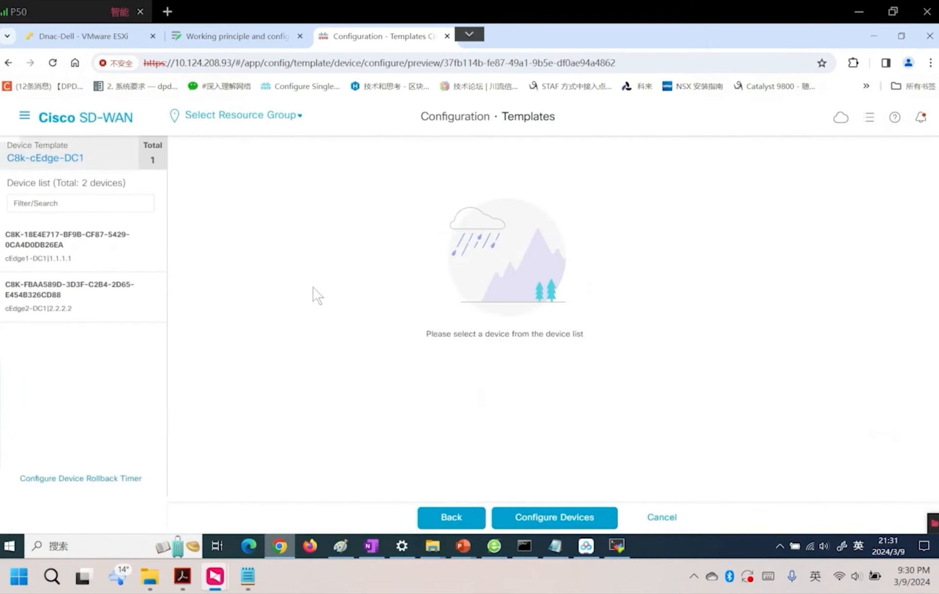
{"action": "left_click", "coordinate": [533, 512]}
{"action": "left_click", "coordinate": [318, 332]}
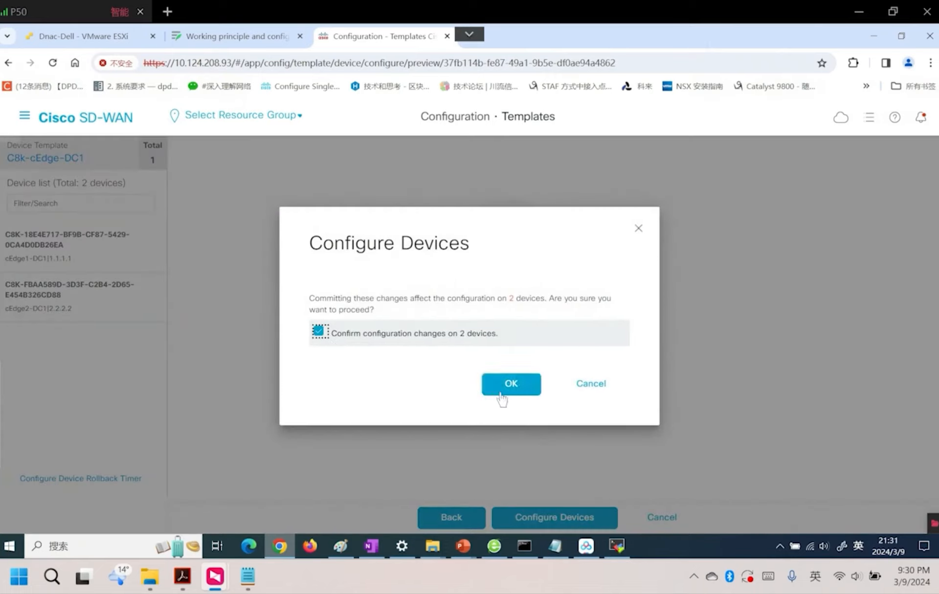
{"action": "left_click", "coordinate": [504, 387]}
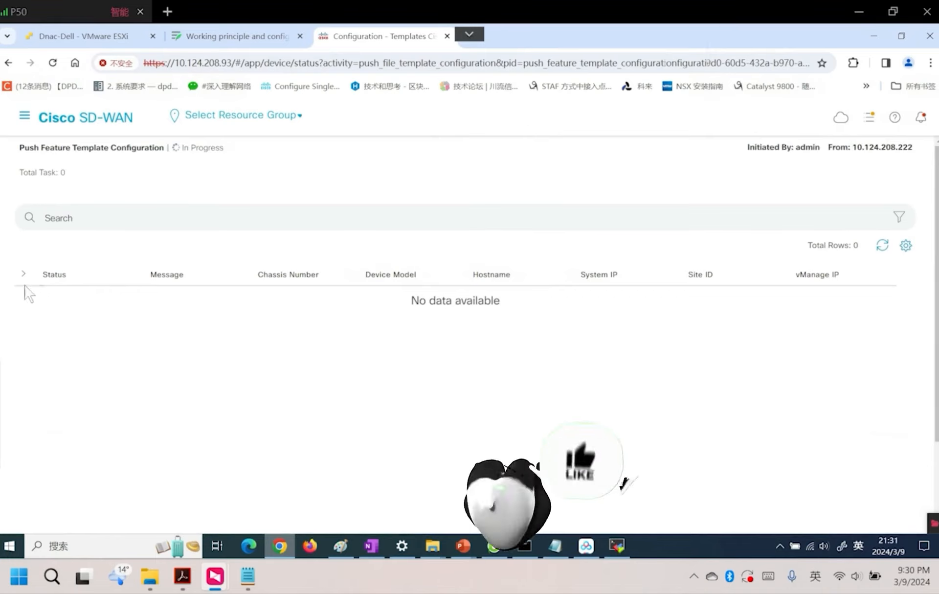
{"action": "left_click", "coordinate": [882, 244]}
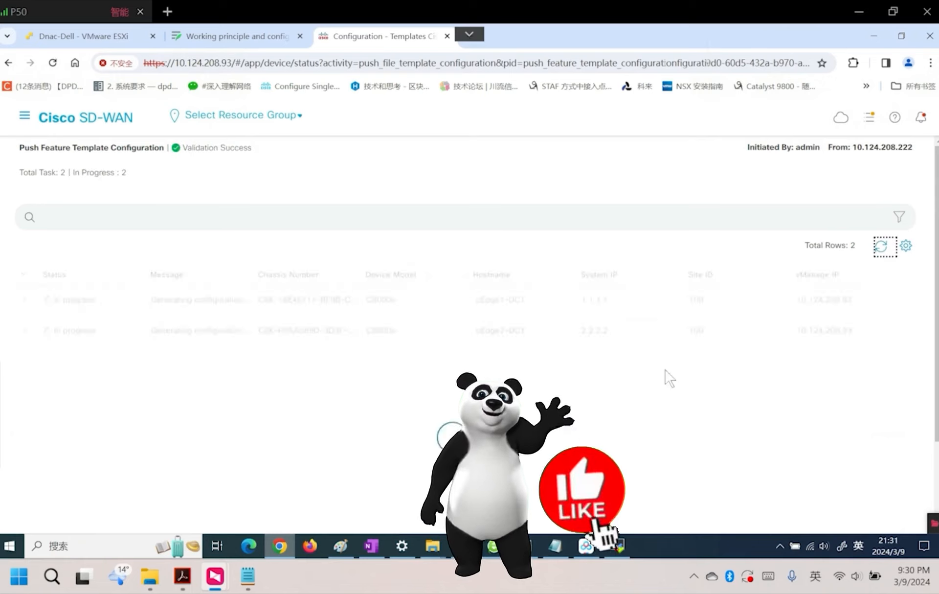